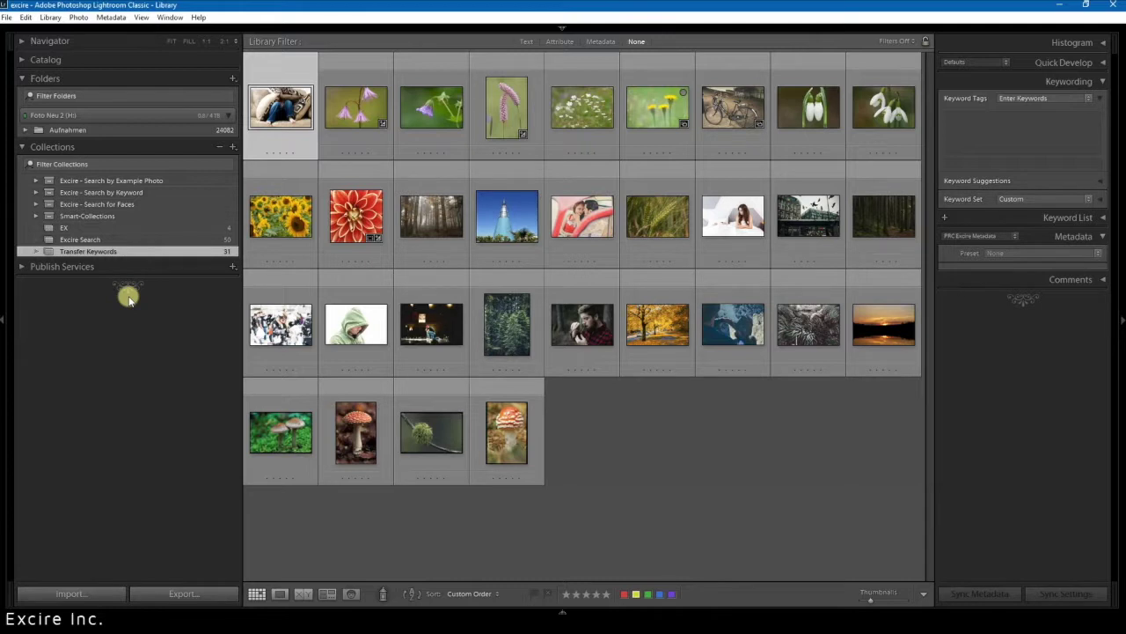
pyautogui.click(1016, 130)
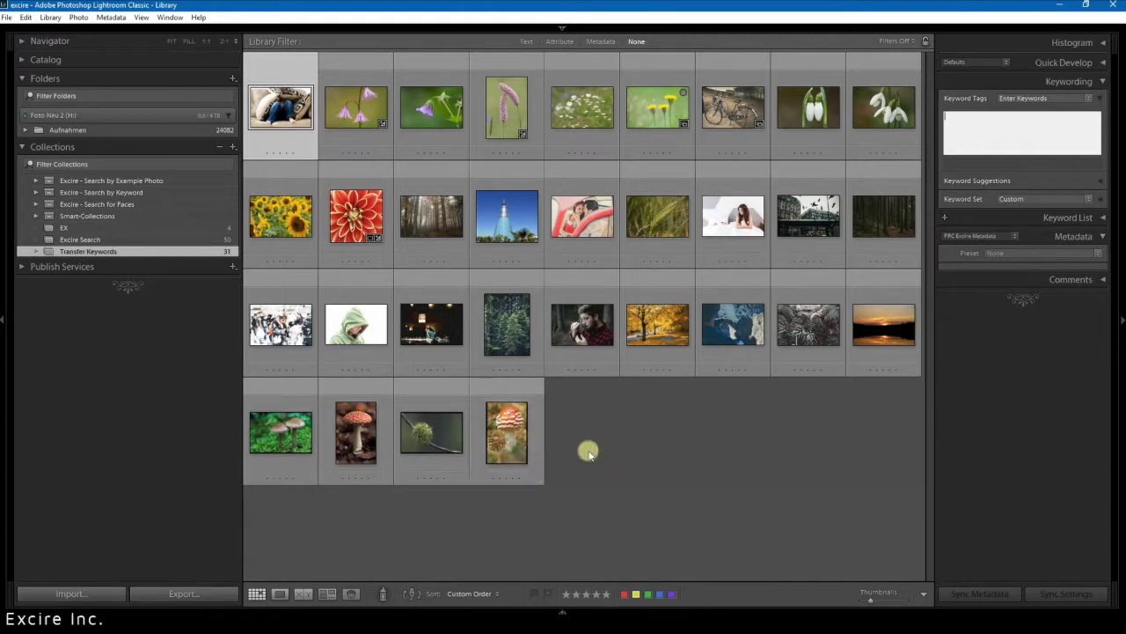
pyautogui.click(810, 440)
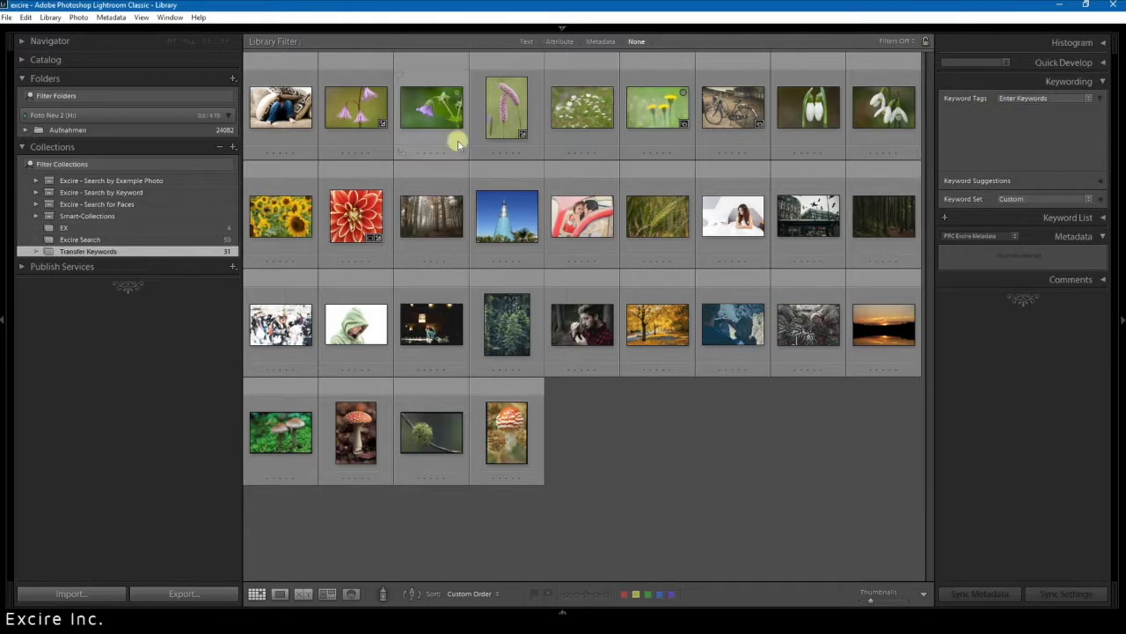
pyautogui.click(273, 106)
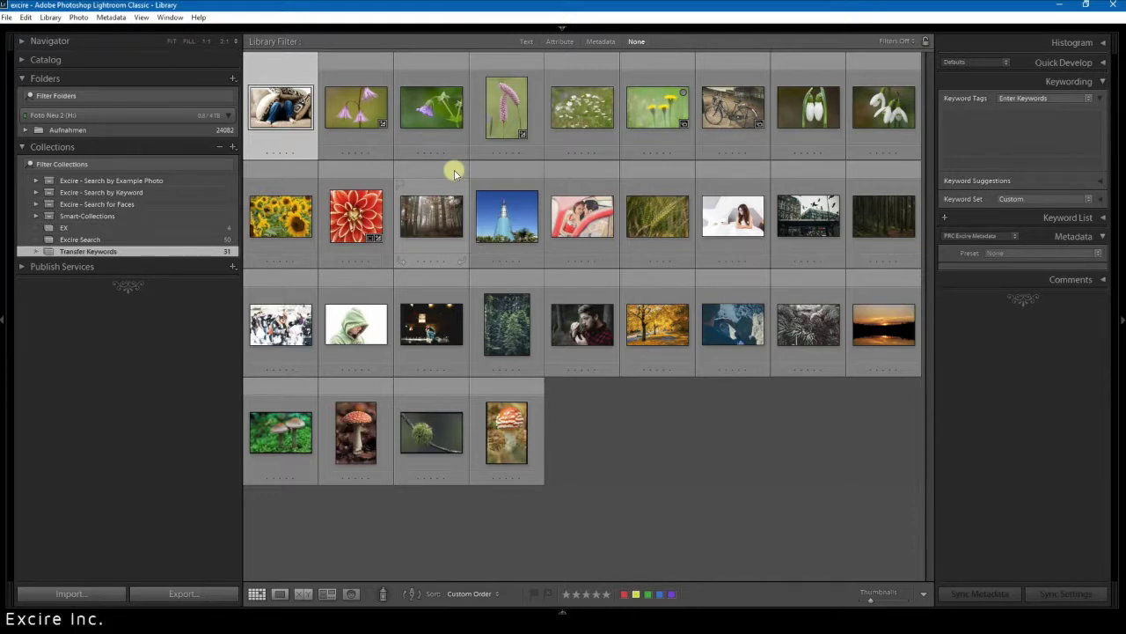
# Check the Excire Search plug-in's license registration in the Plug-in Manager
pyautogui.click(7, 18)
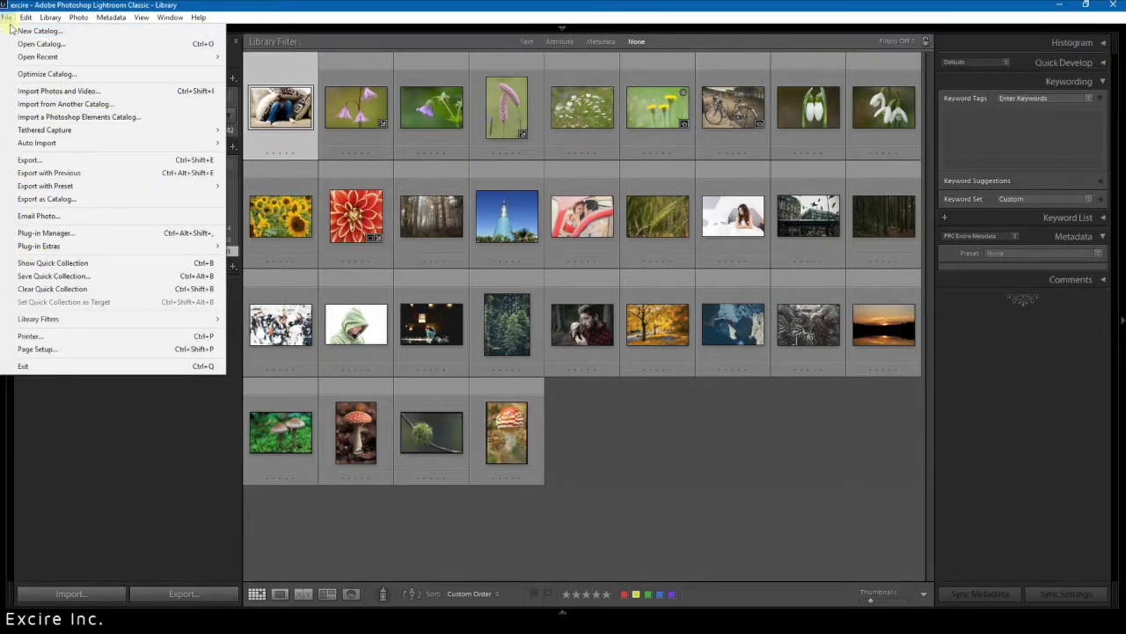
pyautogui.click(68, 236)
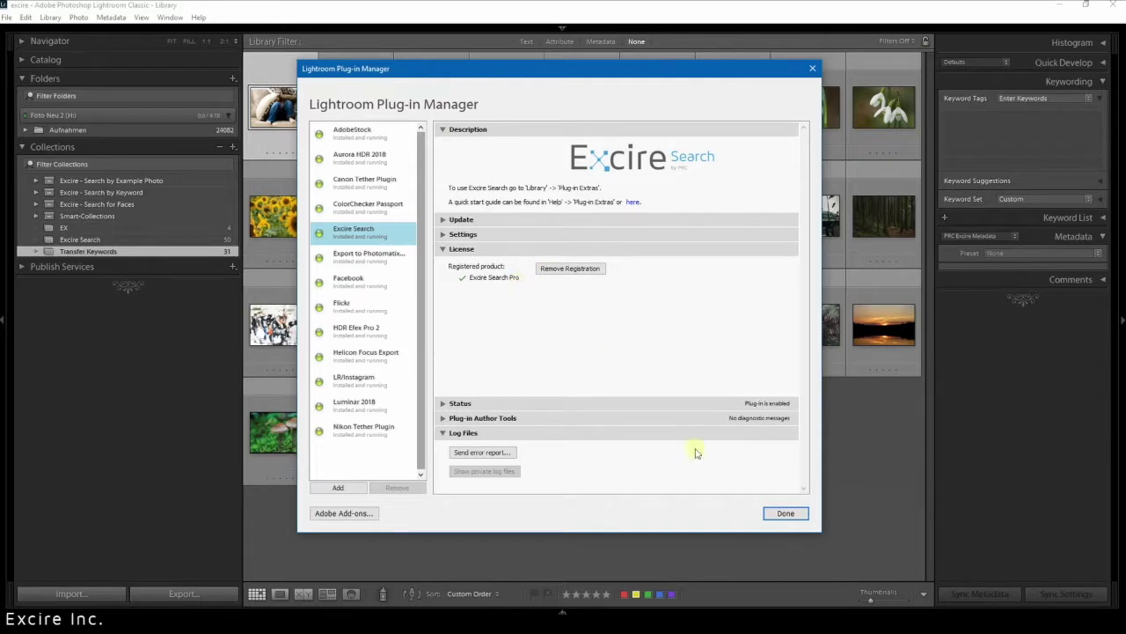
pyautogui.click(785, 513)
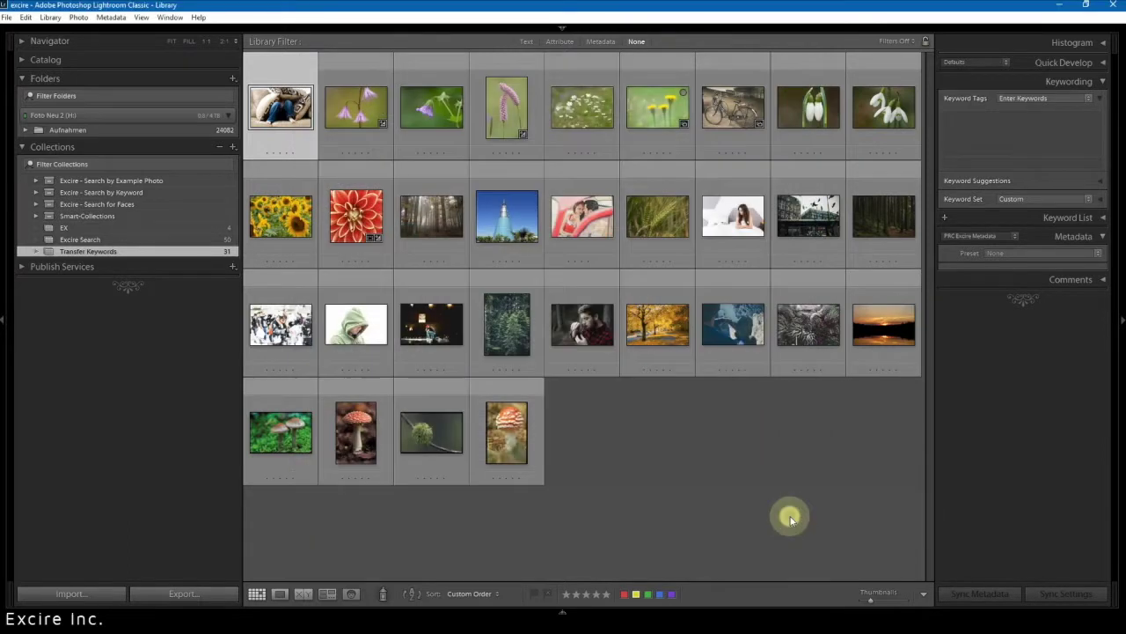
pyautogui.click(648, 453)
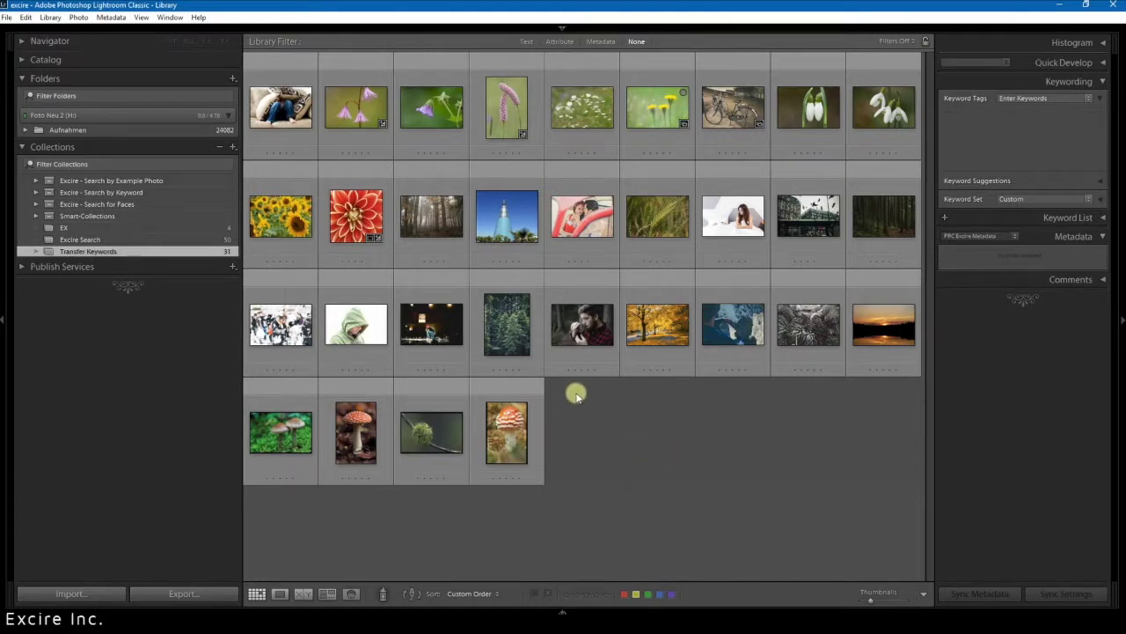
pyautogui.click(51, 19)
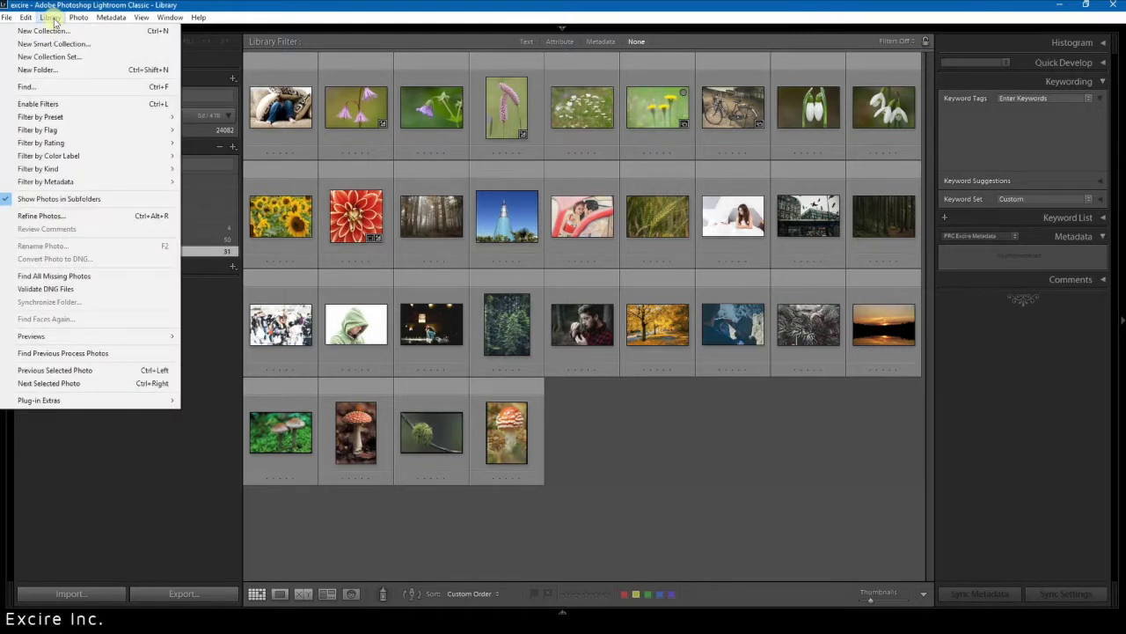
pyautogui.moveTo(165, 405)
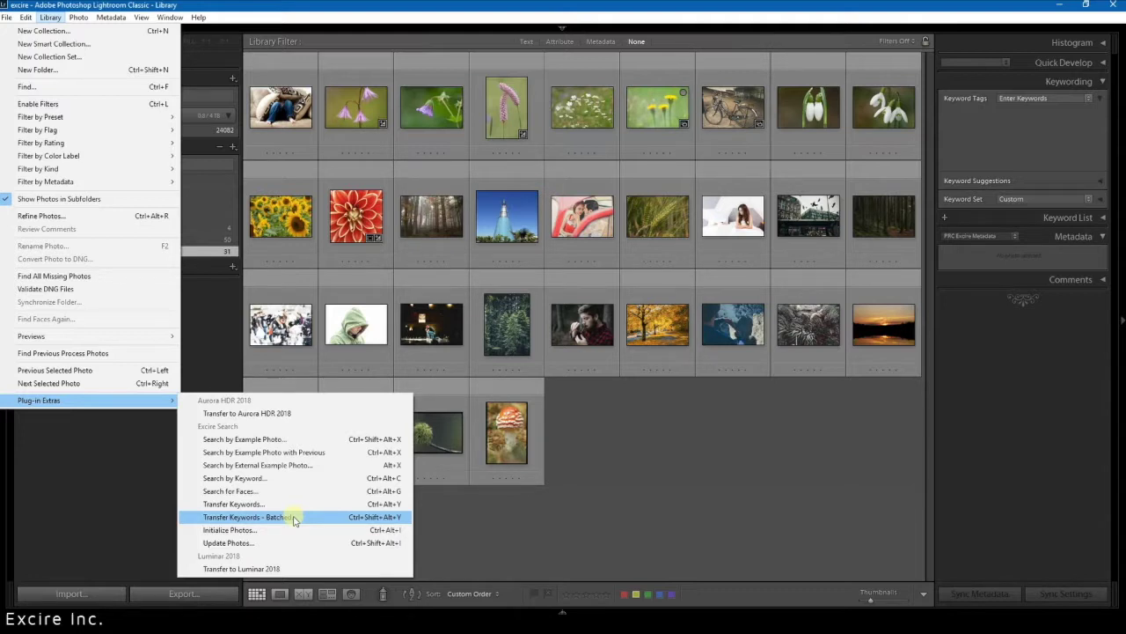
pyautogui.click(693, 524)
# Select all photos in the Transfer Keywords collection and add the keywords XXX and YYY to them
pyautogui.click(291, 107)
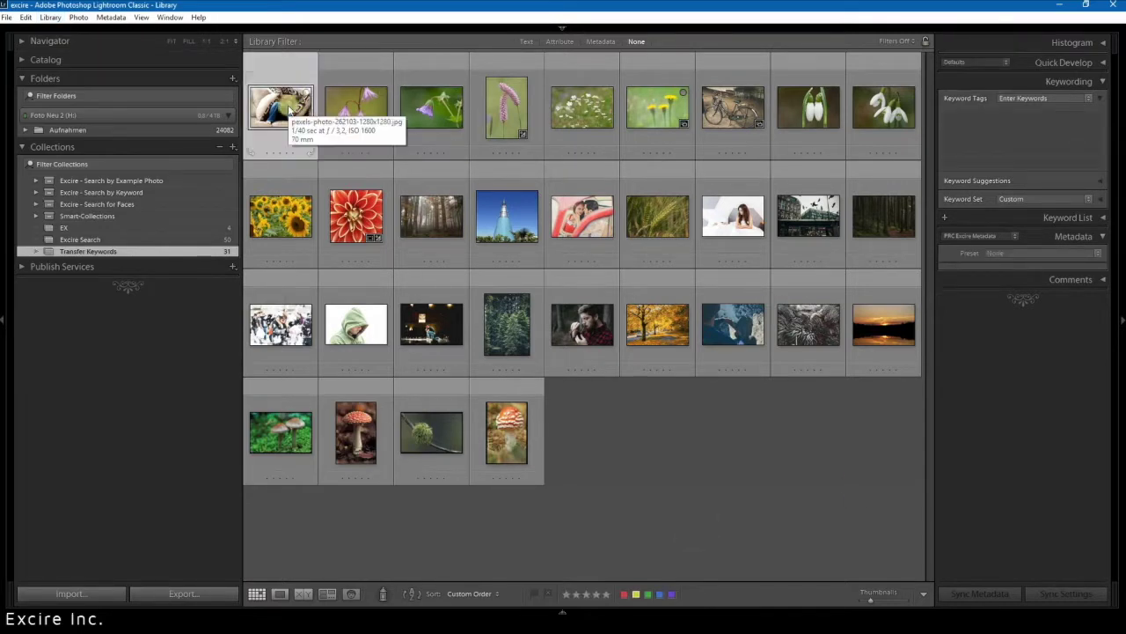
pyautogui.keyDown('shift'); pyautogui.click(506, 431); pyautogui.keyUp('shift')
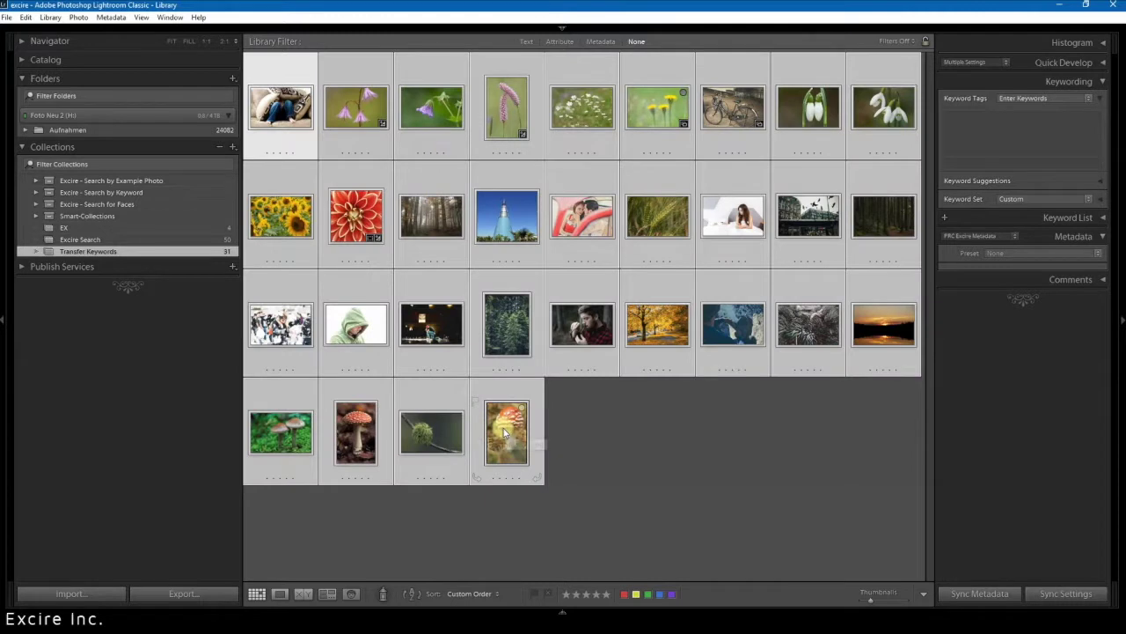
pyautogui.click(1031, 141)
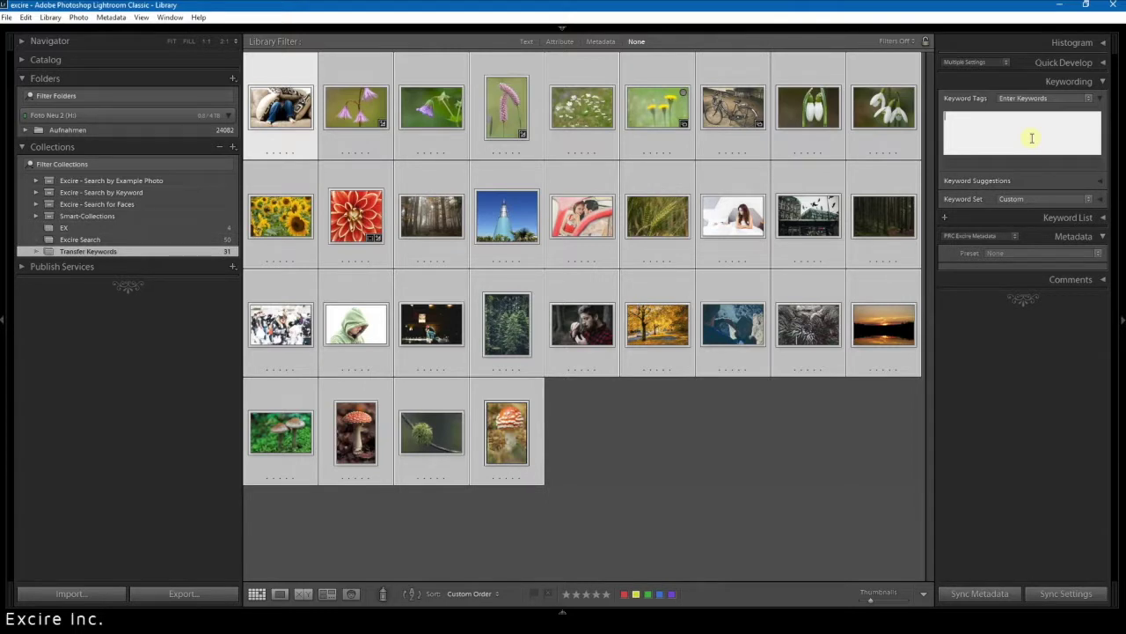
pyautogui.write('yyym XXX')
pyautogui.press('Delete')
pyautogui.write(';')
pyautogui.press('Return')
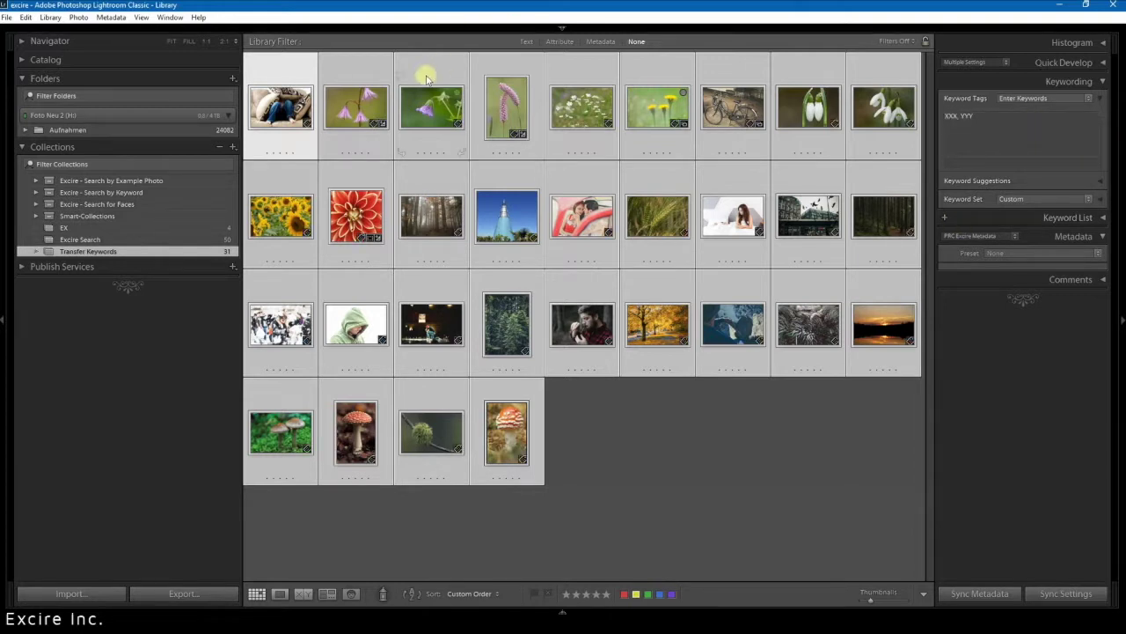
# Check the keyword tags of individual photos, covering the first three and the last mushroom photo
pyautogui.click(288, 70)
pyautogui.click(774, 550)
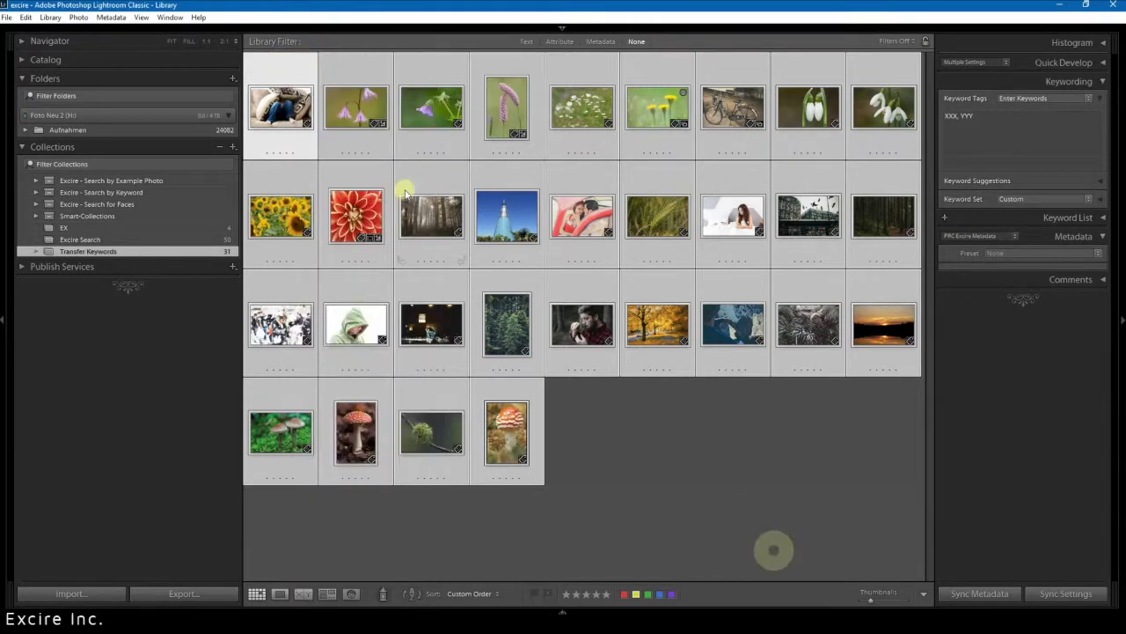
pyautogui.click(270, 80)
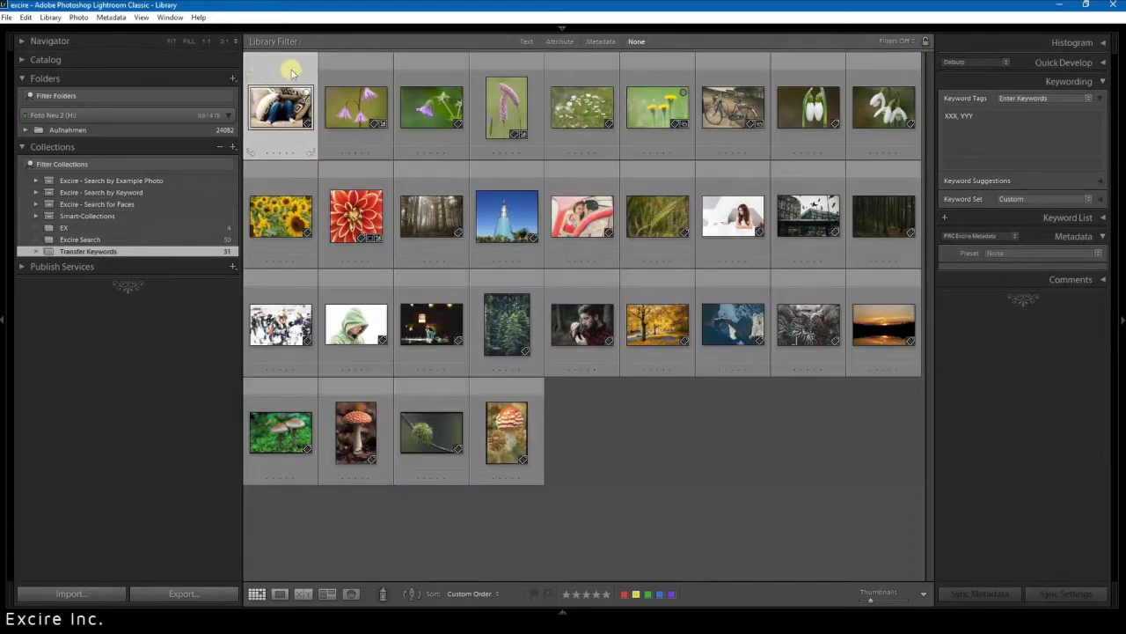
pyautogui.click(356, 110)
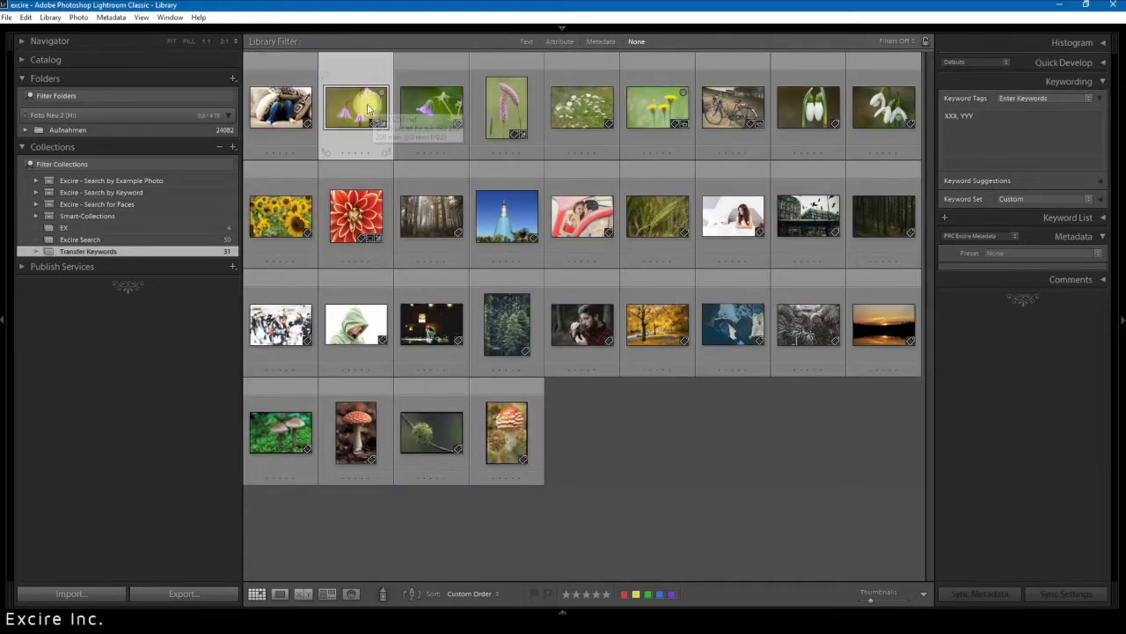
pyautogui.click(435, 110)
pyautogui.click(491, 418)
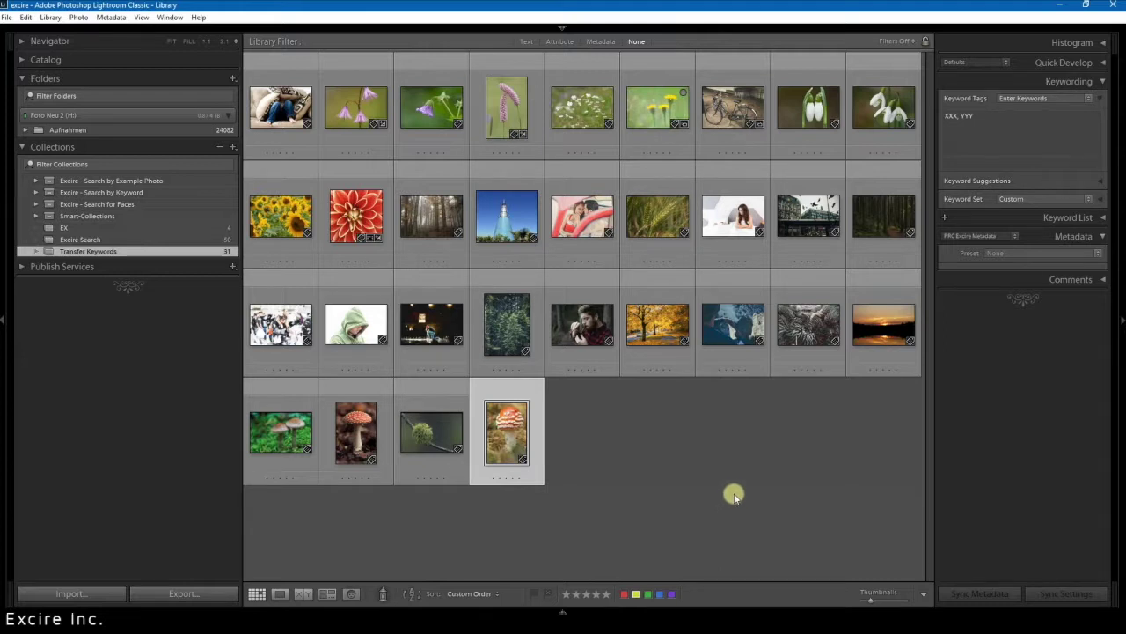
pyautogui.click(53, 17)
pyautogui.moveTo(110, 401)
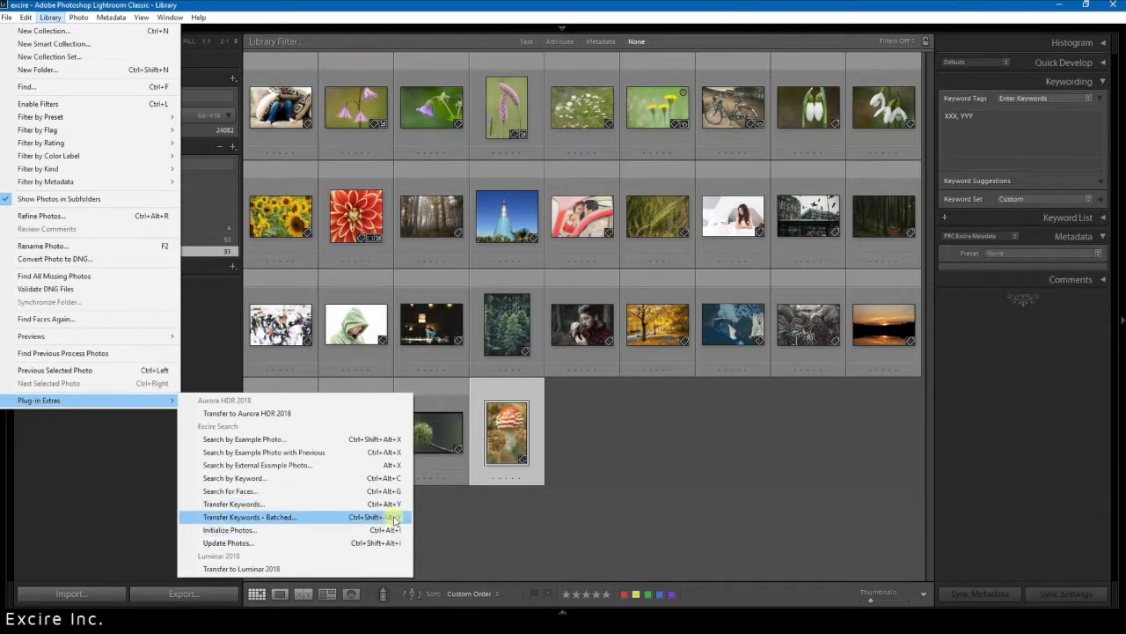
pyautogui.click(286, 518)
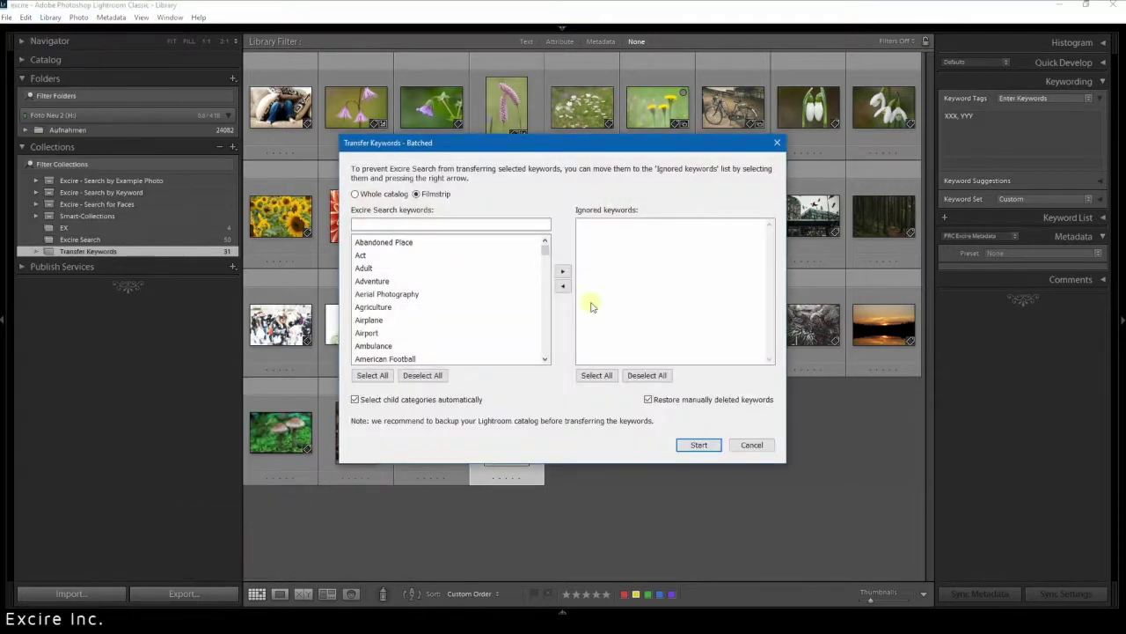
pyautogui.moveTo(483, 150); pyautogui.dragTo(467, 144)
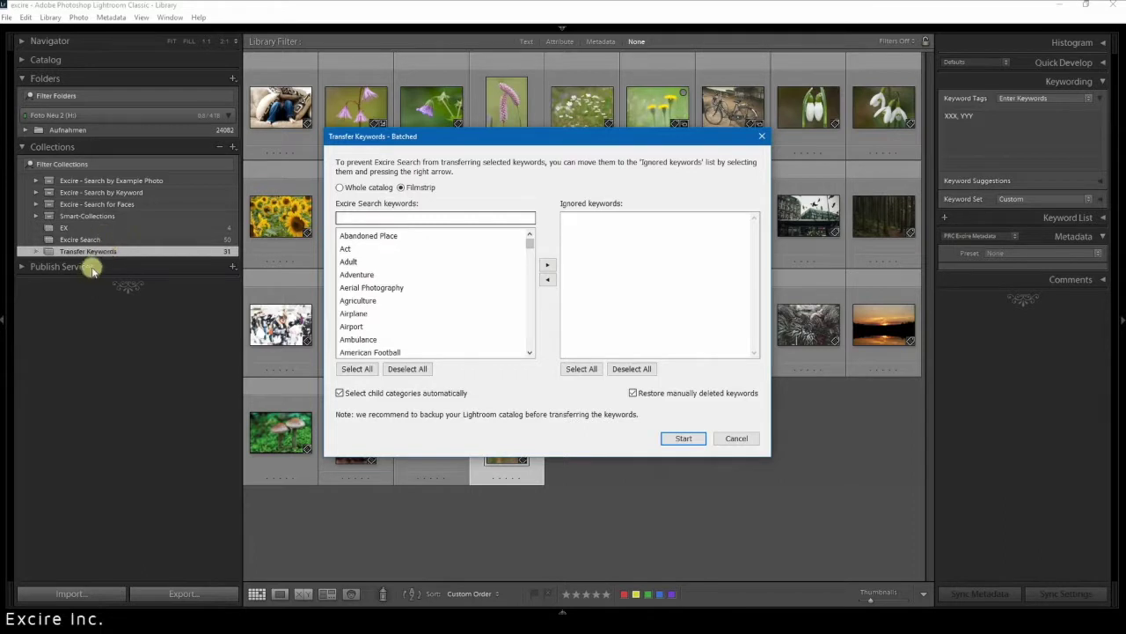
pyautogui.click(737, 438)
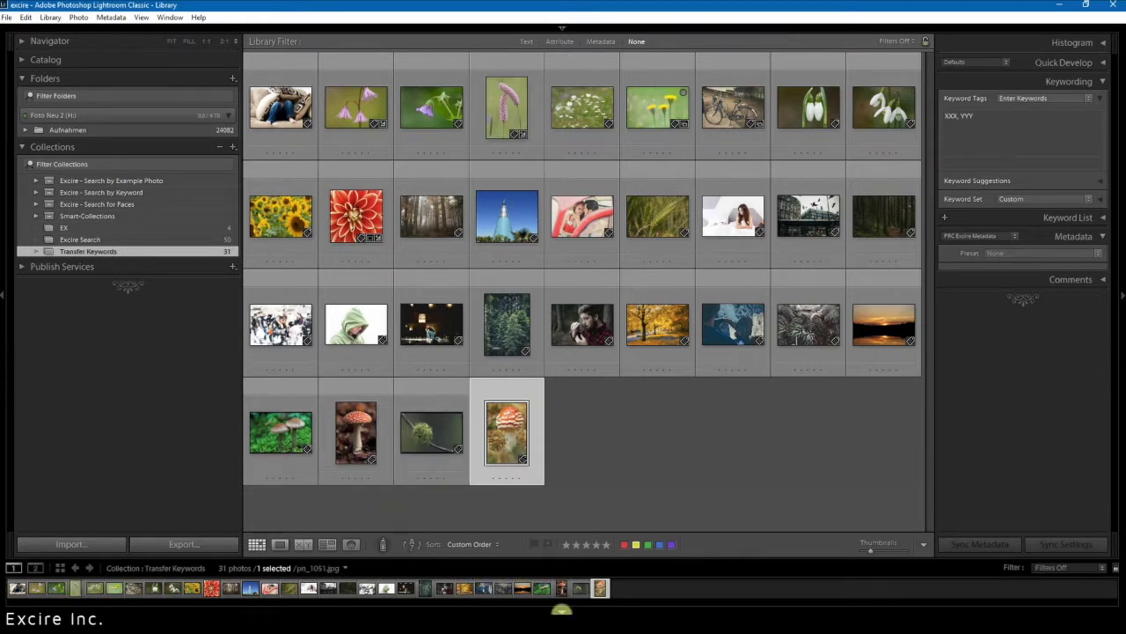
pyautogui.click(562, 610)
# Open Excire Search's batched keyword transfer for the Transfer Keywords collection
pyautogui.click(50, 18)
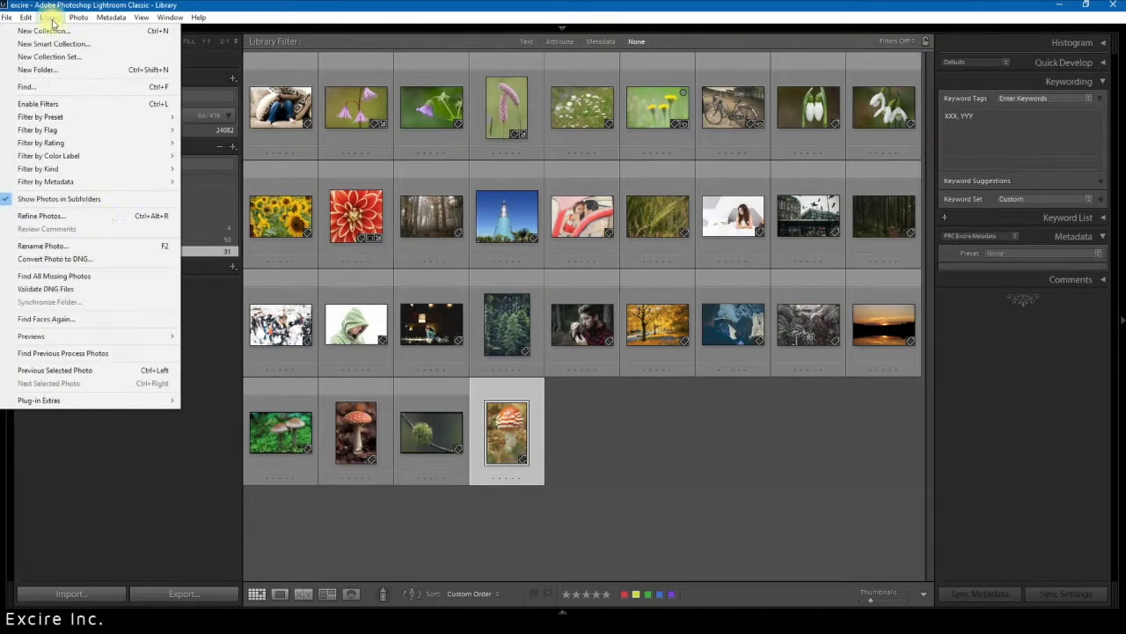
pyautogui.moveTo(129, 401)
pyautogui.click(254, 517)
pyautogui.moveTo(583, 136); pyautogui.dragTo(592, 134)
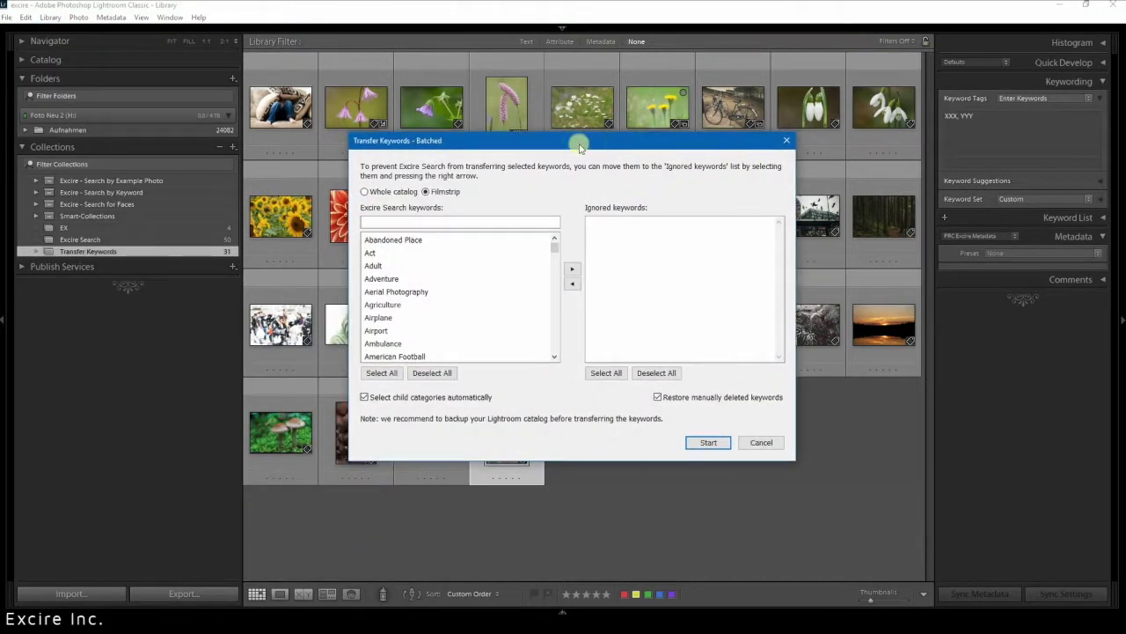
# Move Abandoned Place, Act and Adult to the ignored keywords, and return all three to the Excire Search keywords
pyautogui.click(400, 243)
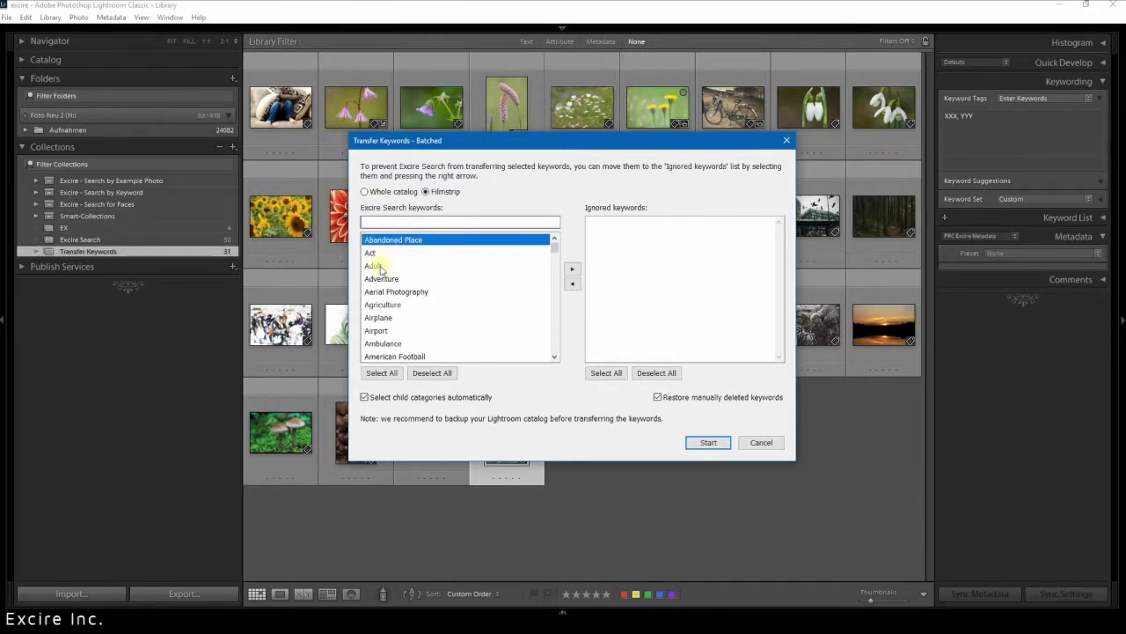
pyautogui.keyDown('shift'); pyautogui.click(380, 266); pyautogui.keyUp('shift')
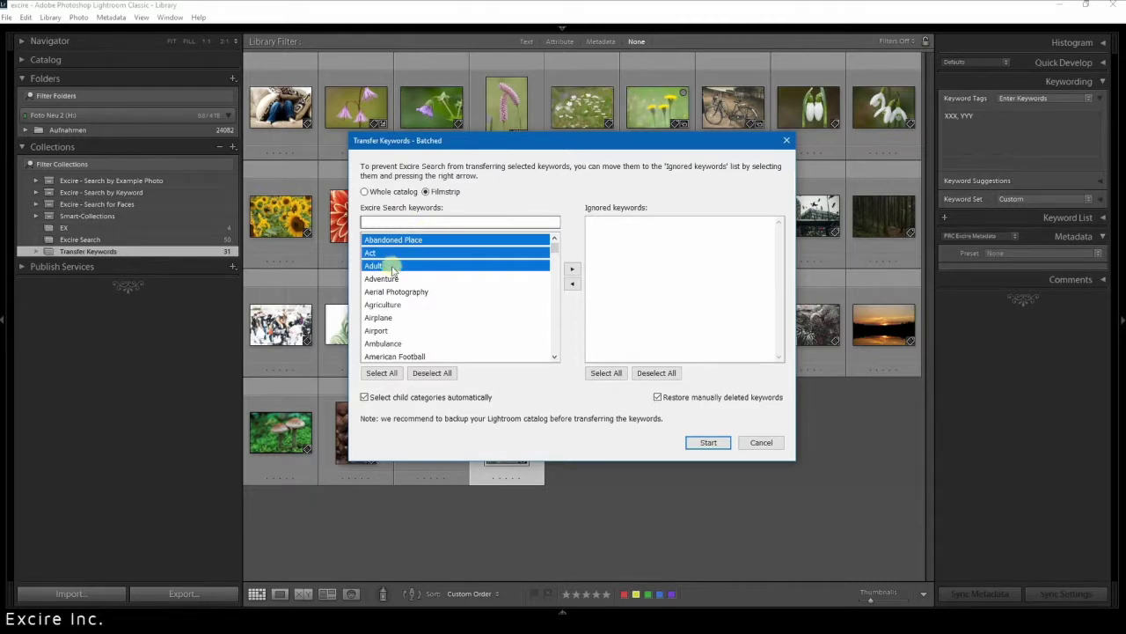
pyautogui.click(573, 272)
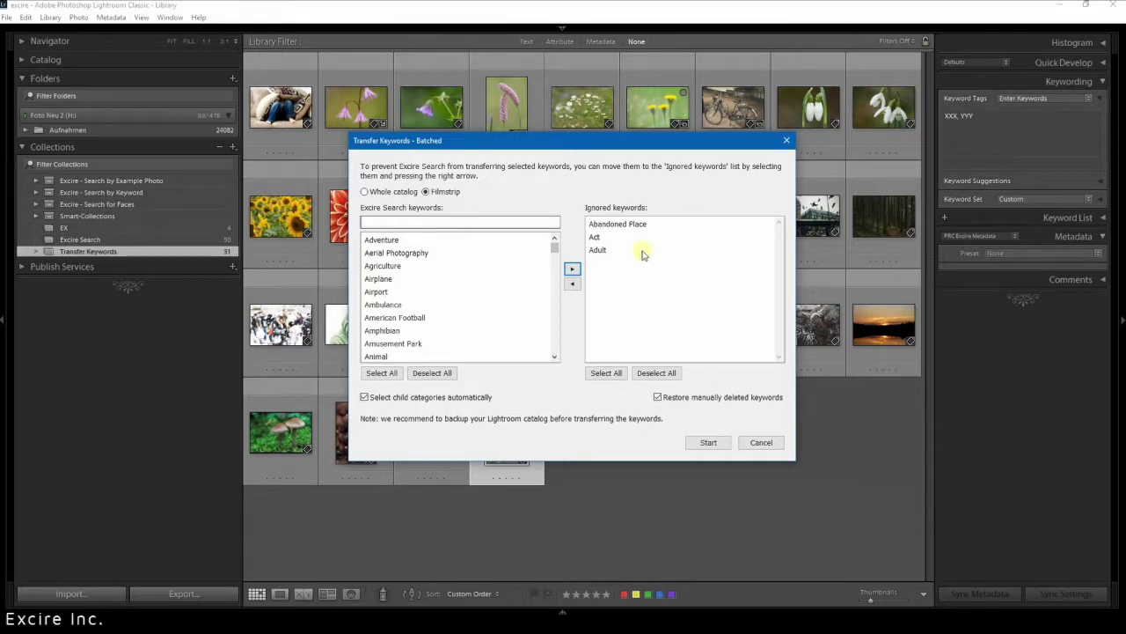
pyautogui.moveTo(600, 250); pyautogui.dragTo(613, 229)
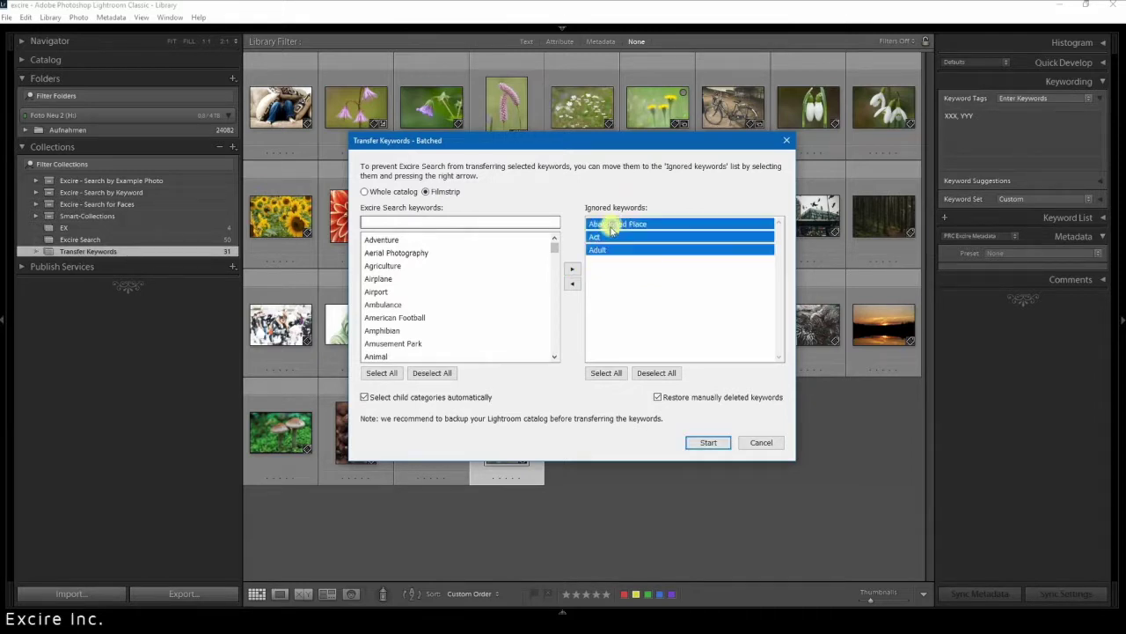
pyautogui.click(572, 283)
# Browse the list of Excire Search keywords available for transfer
pyautogui.click(510, 224)
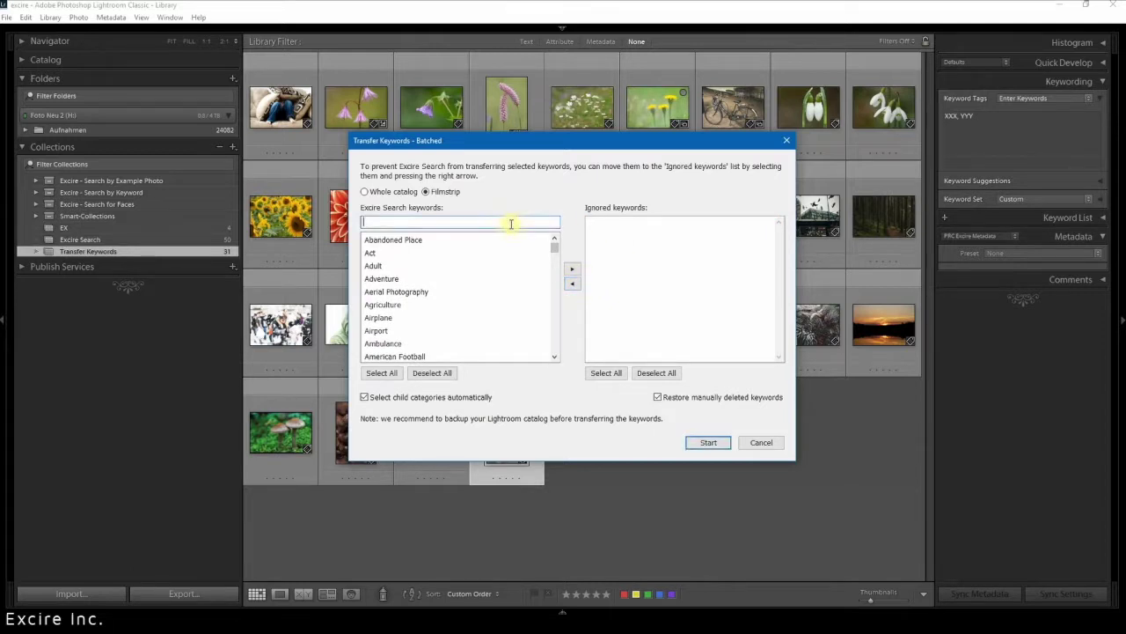
pyautogui.click(422, 239)
pyautogui.scroll(-8, 432, 279)
pyautogui.scroll(-2, 429, 279)
pyautogui.scroll(10, 431, 289)
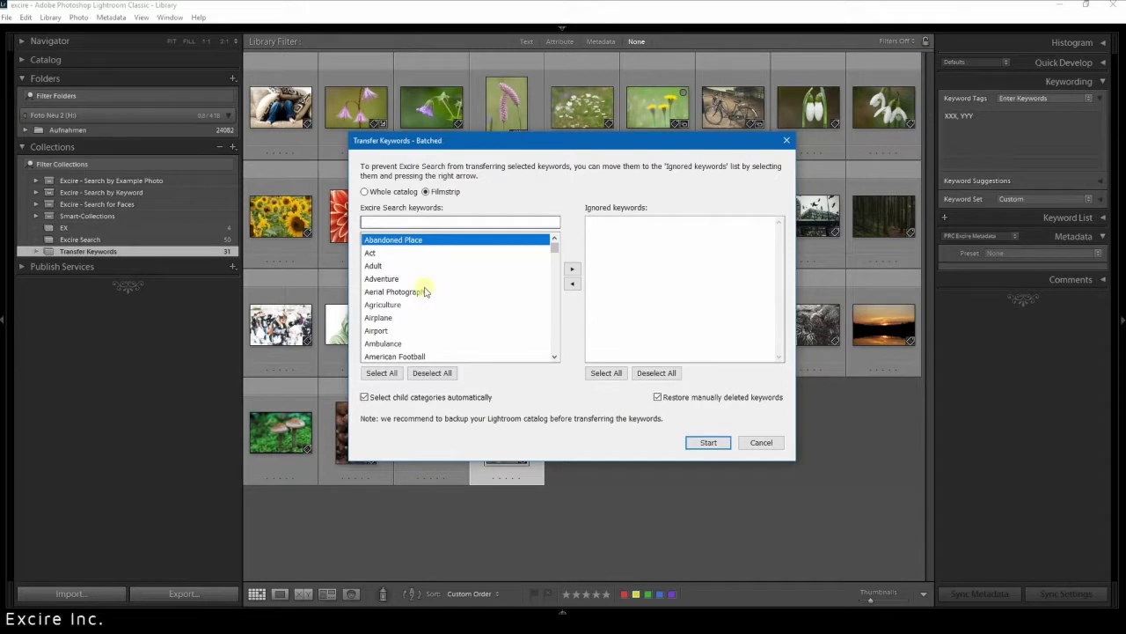
pyautogui.click(429, 292)
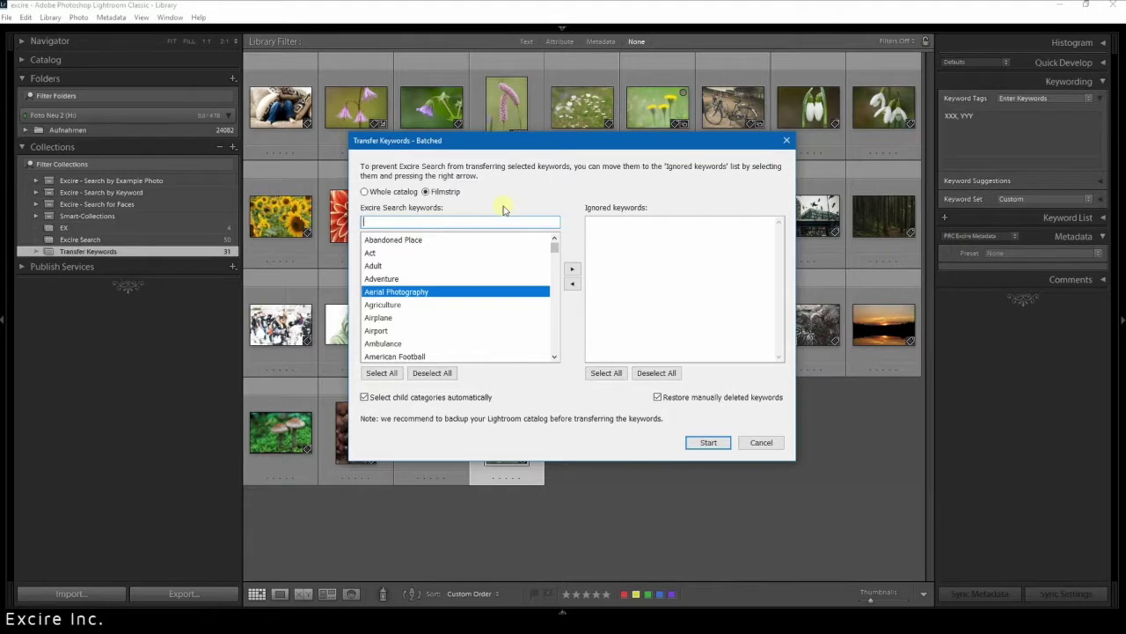
pyautogui.moveTo(555, 248)
pyautogui.mouseDown()
pyautogui.moveTo(552, 356)
pyautogui.moveTo(551, 246)
pyautogui.mouseUp()
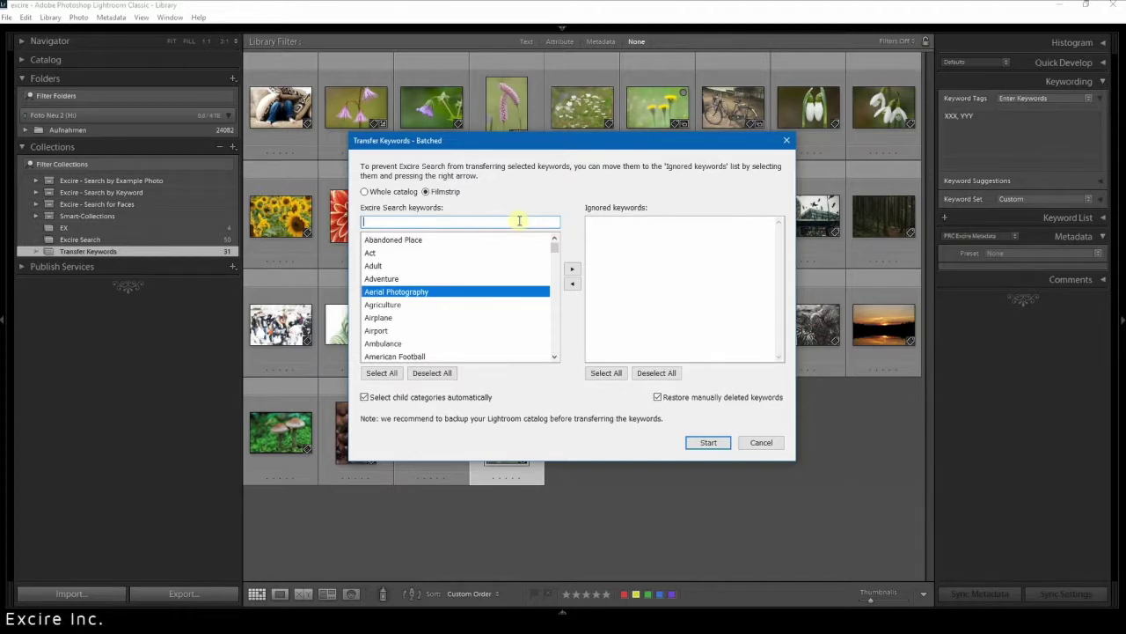
# Filter the Excire Search keywords by "ad" and clear the filter
pyautogui.write('ad')
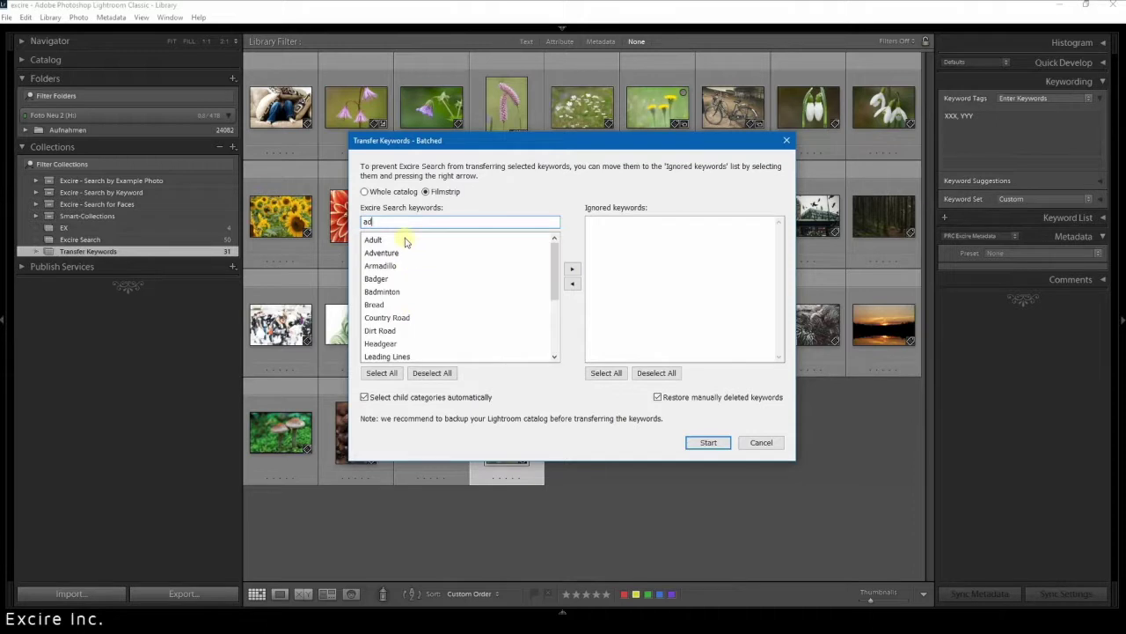
pyautogui.press('BackSpace')
pyautogui.press('BackSpace')
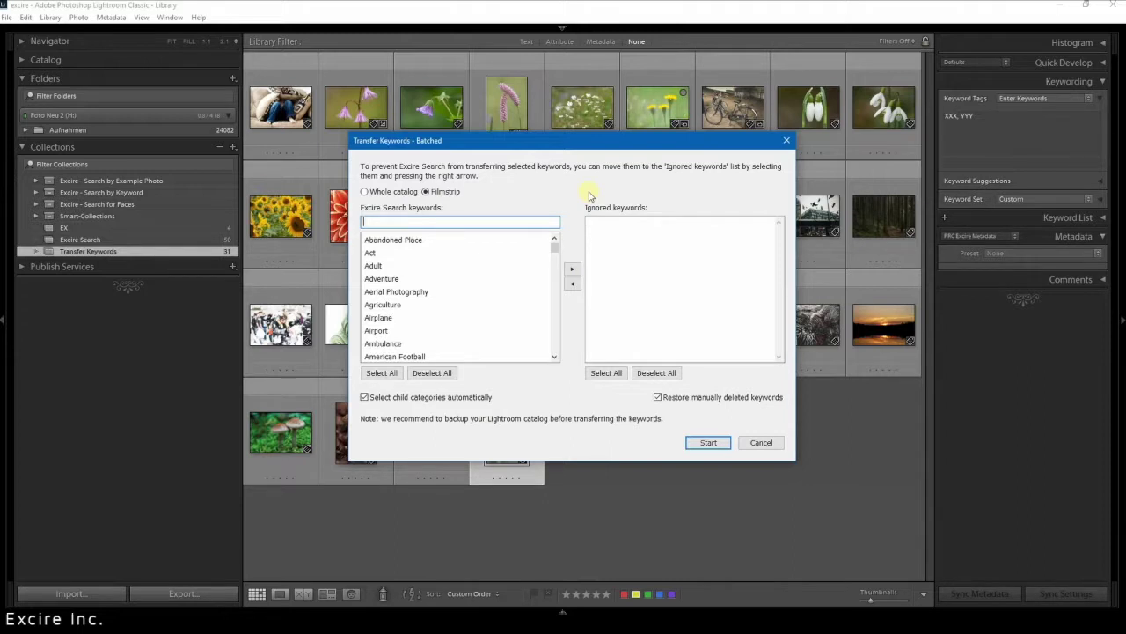
# Select all Excire Search keywords and deselect them again
pyautogui.click(383, 373)
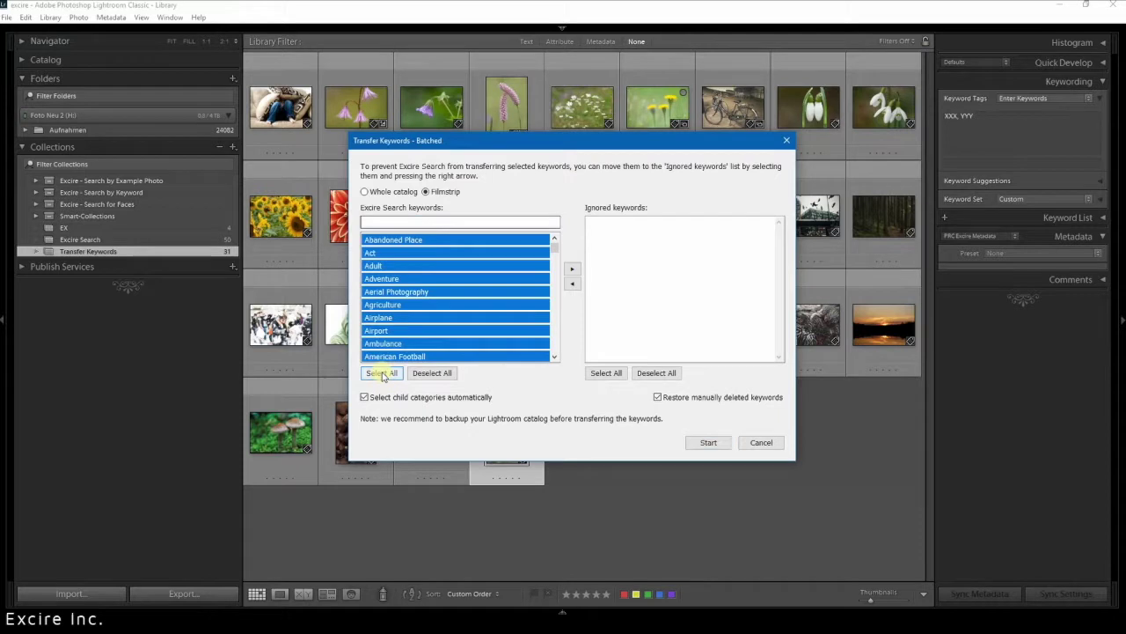
pyautogui.click(430, 374)
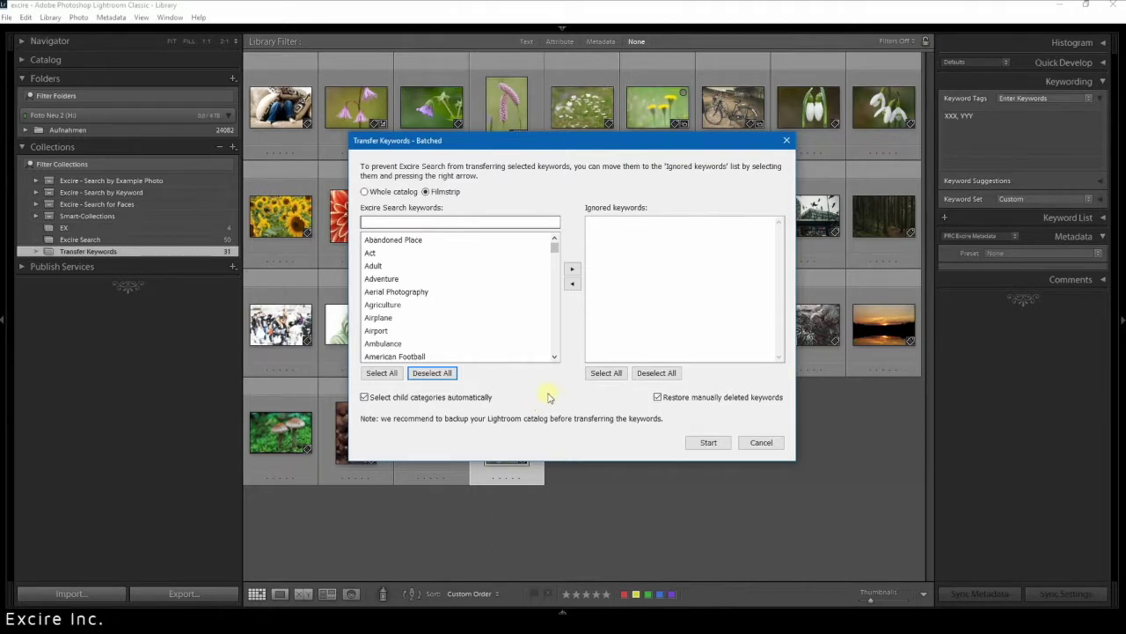
# Turn the restoring of manually deleted keywords off and back on for the batched transfer
pyautogui.click(667, 401)
pyautogui.click(665, 401)
pyautogui.click(658, 400)
pyautogui.click(658, 398)
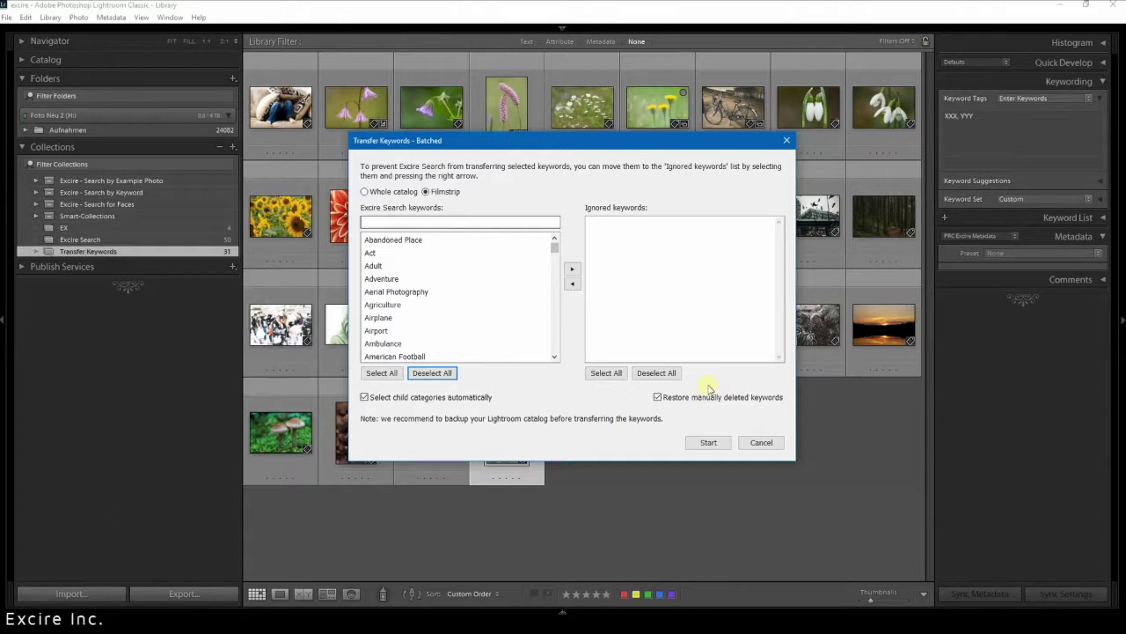
pyautogui.click(648, 400)
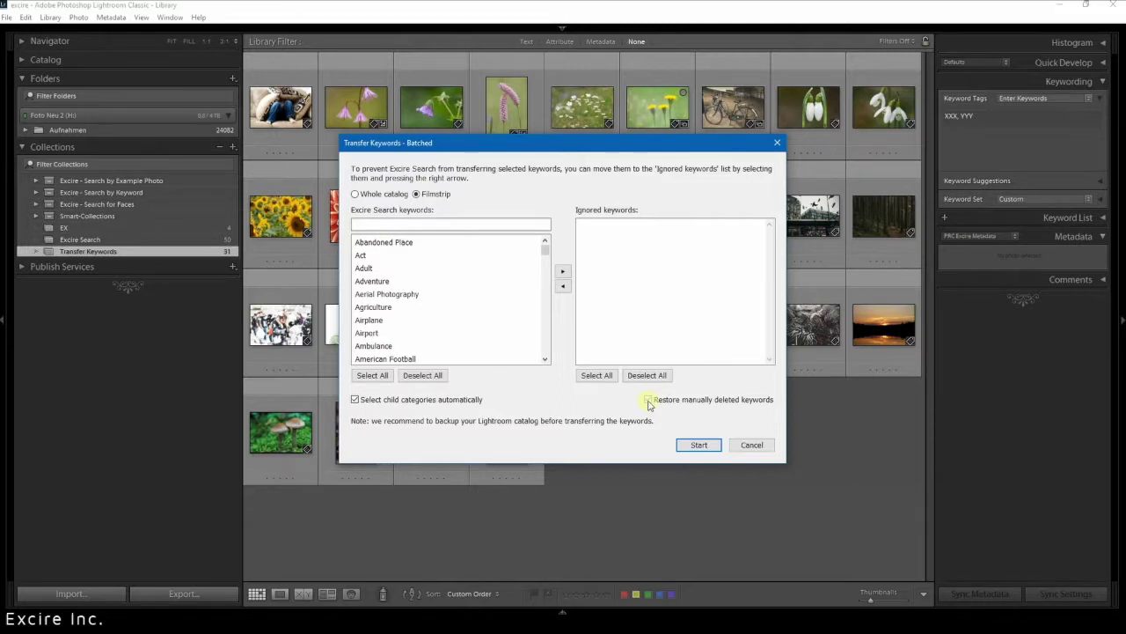
pyautogui.click(648, 400)
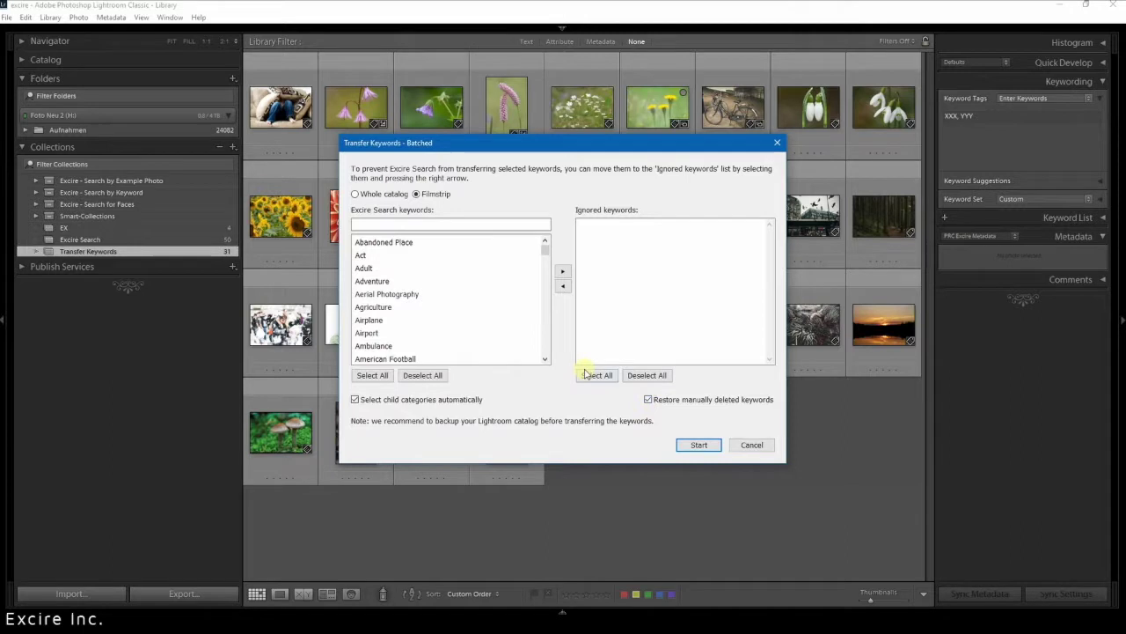
# Run the batched keyword transfer for the filmstrip photos and dismiss the completion message
pyautogui.click(700, 444)
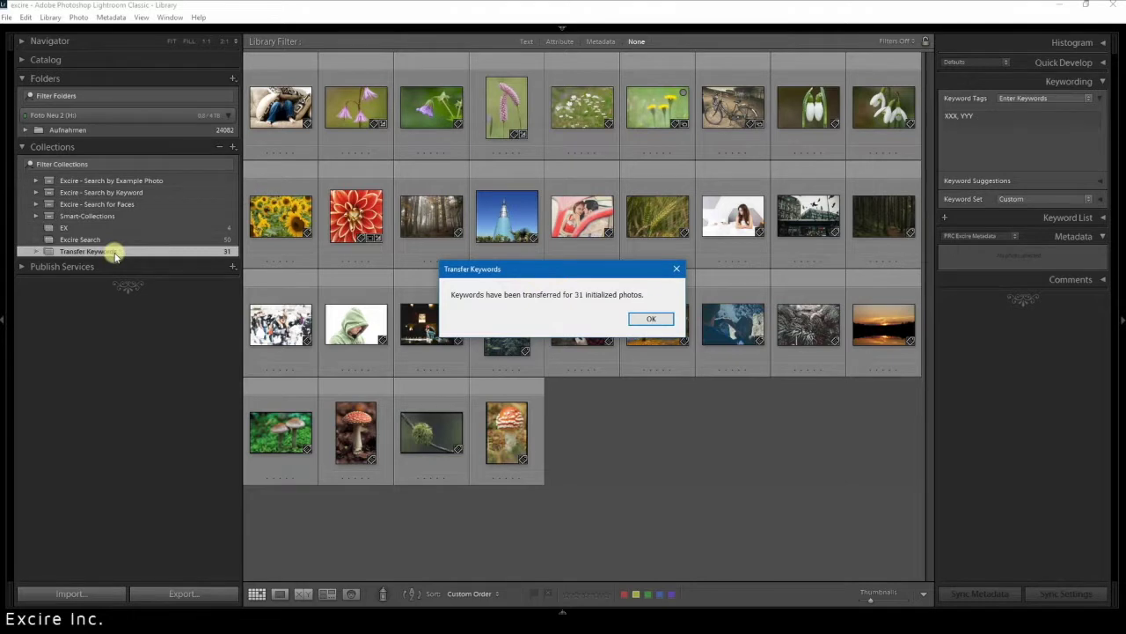
pyautogui.click(647, 318)
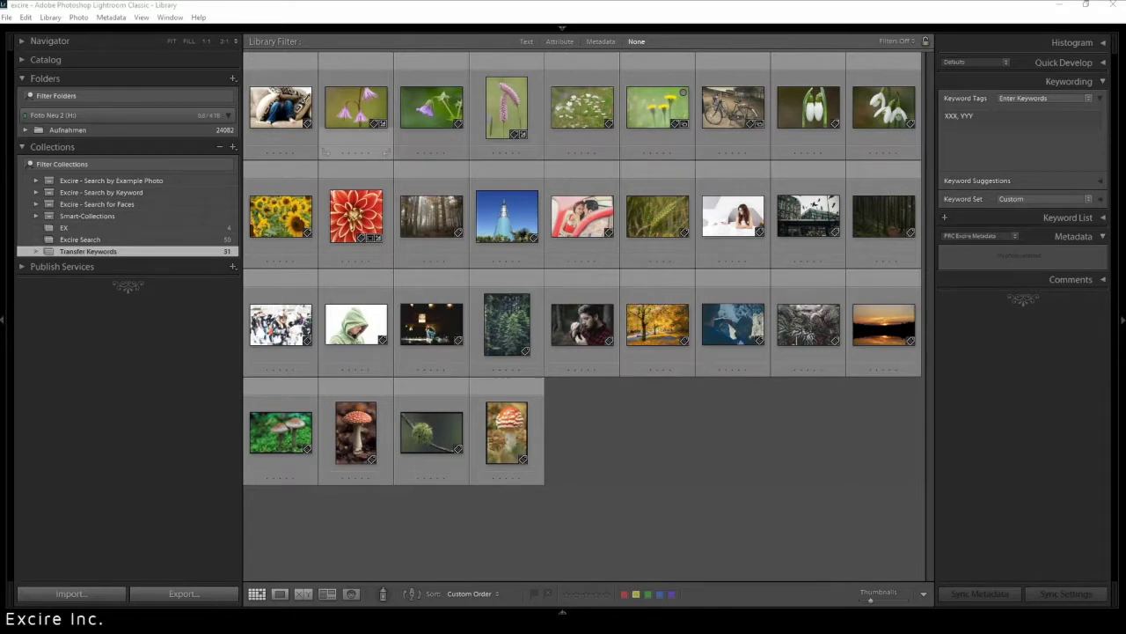
# Examine the keyword tags of the collection's first photo, highlighting the transferred Excire keywords and the Image Color hierarchy
pyautogui.click(279, 97)
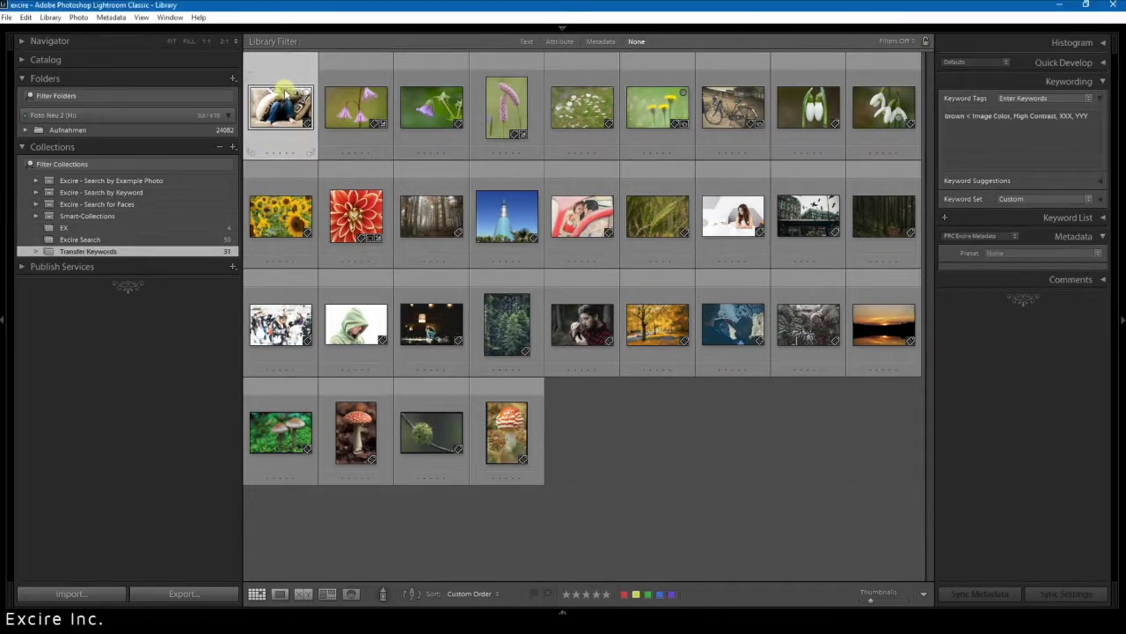
pyautogui.moveTo(1066, 123)
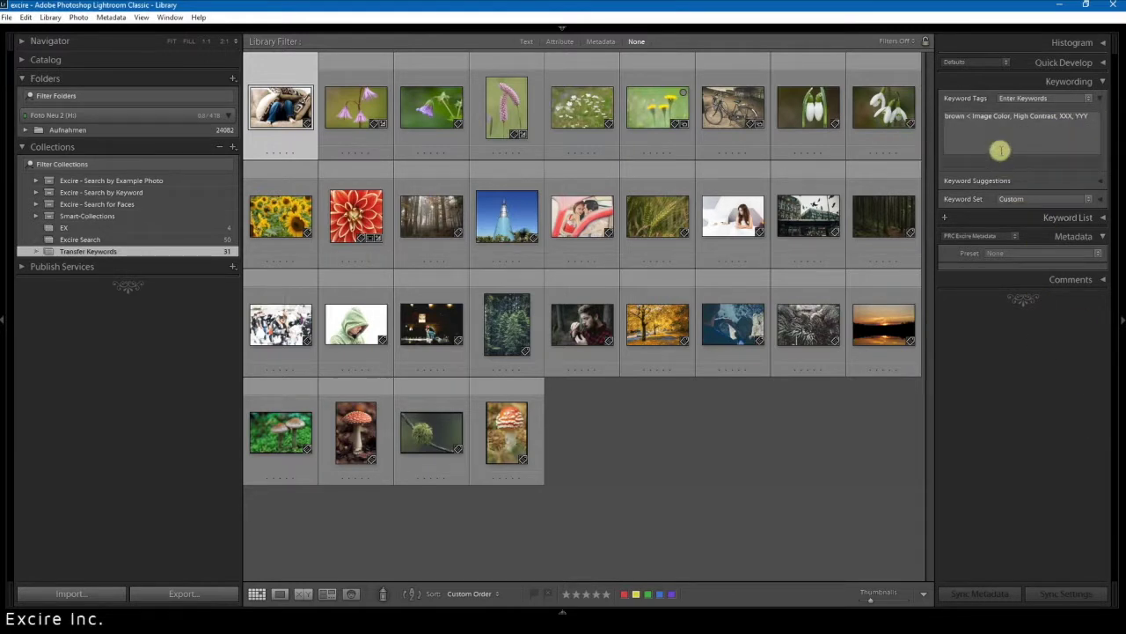
pyautogui.moveTo(1056, 118); pyautogui.dragTo(933, 116)
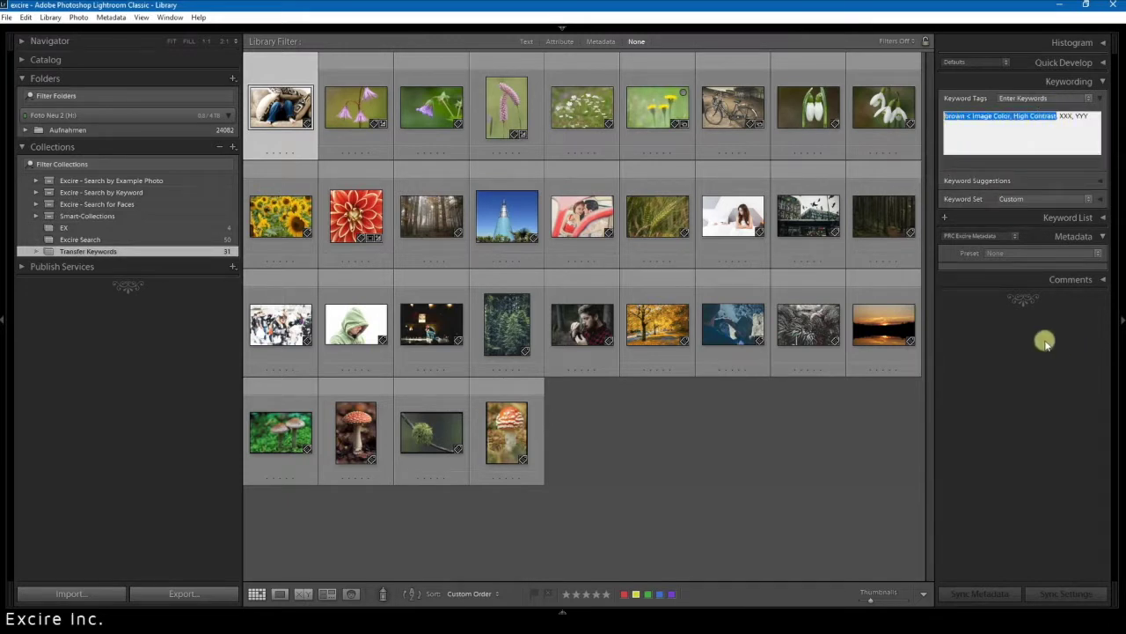
pyautogui.click(1012, 117)
pyautogui.moveTo(1012, 117); pyautogui.dragTo(931, 117)
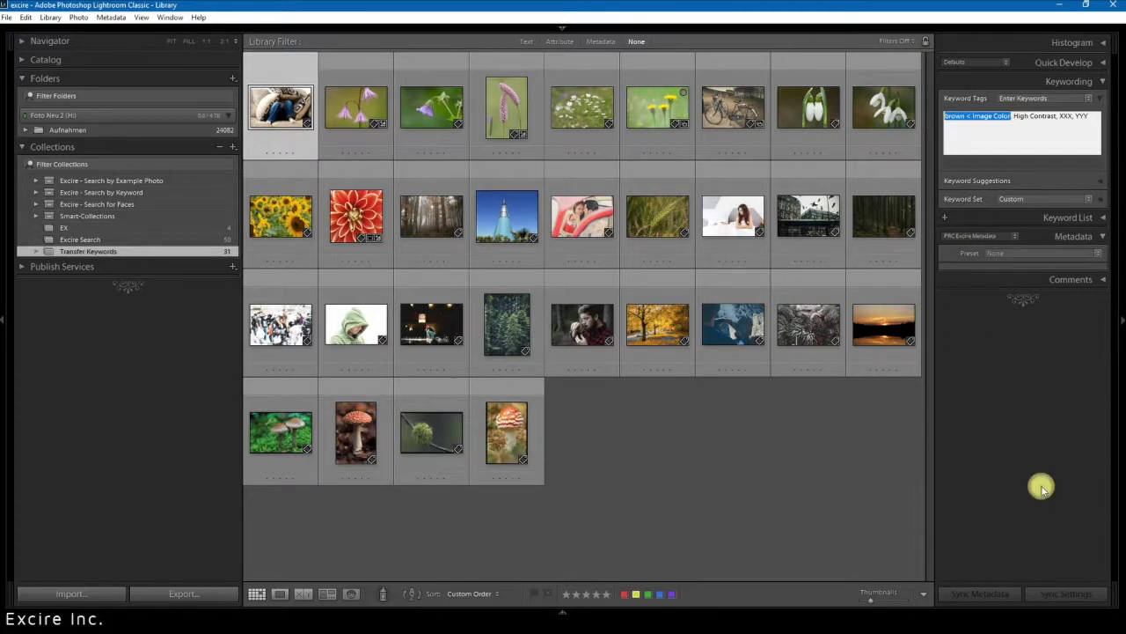
# Review the transferred keywords of the remaining first-row photos and of the last mushroom photo
pyautogui.click(361, 115)
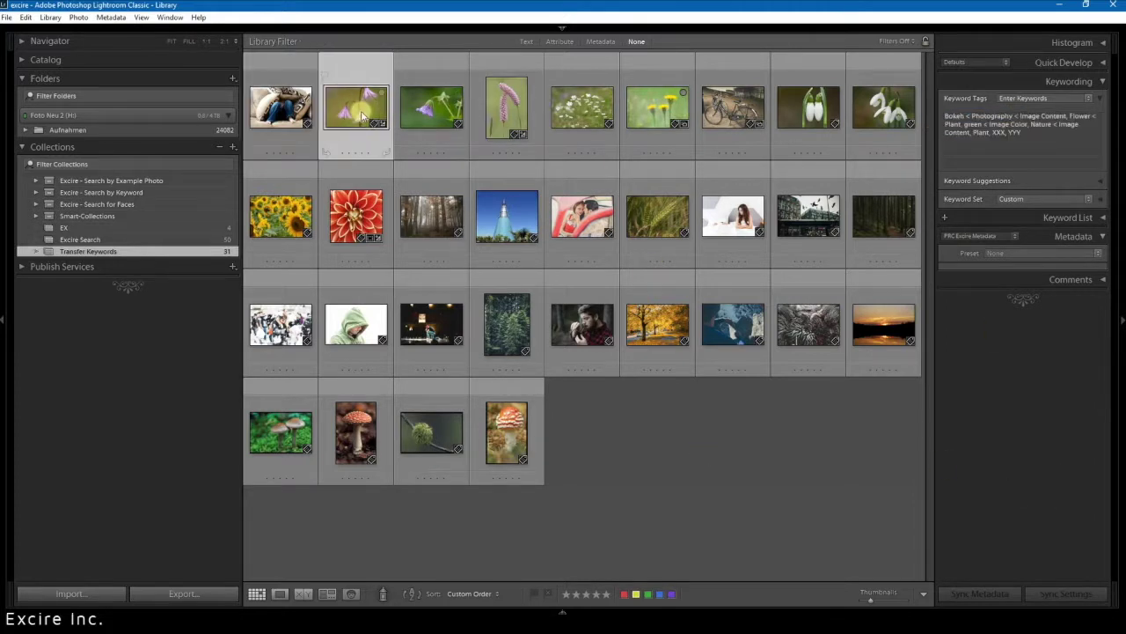
pyautogui.click(429, 107)
pyautogui.click(498, 103)
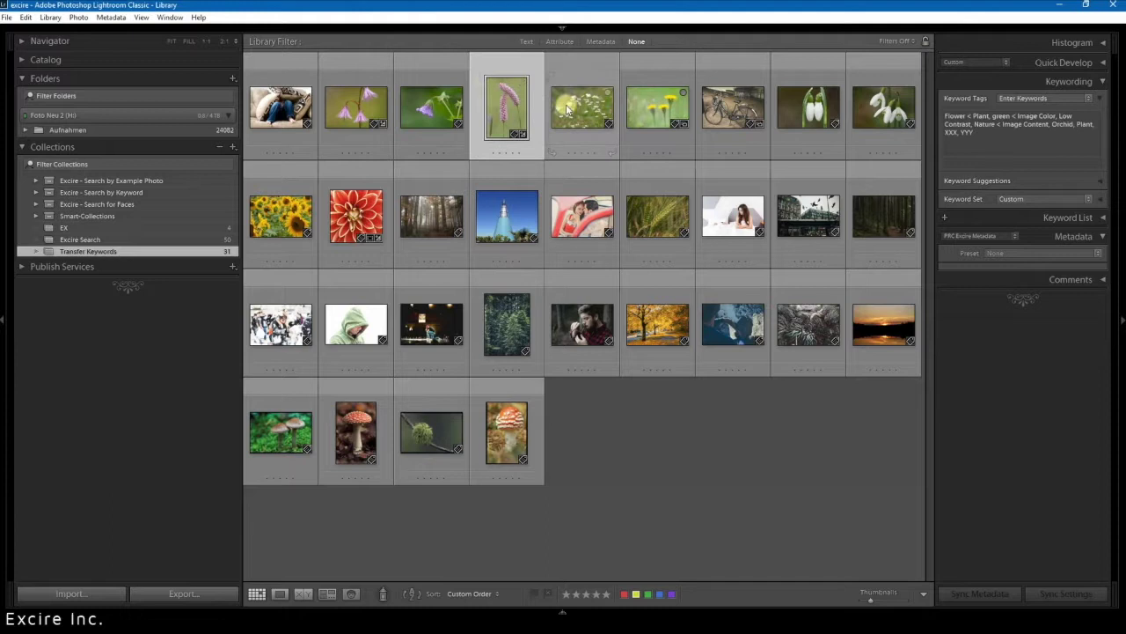
pyautogui.click(568, 104)
pyautogui.click(682, 113)
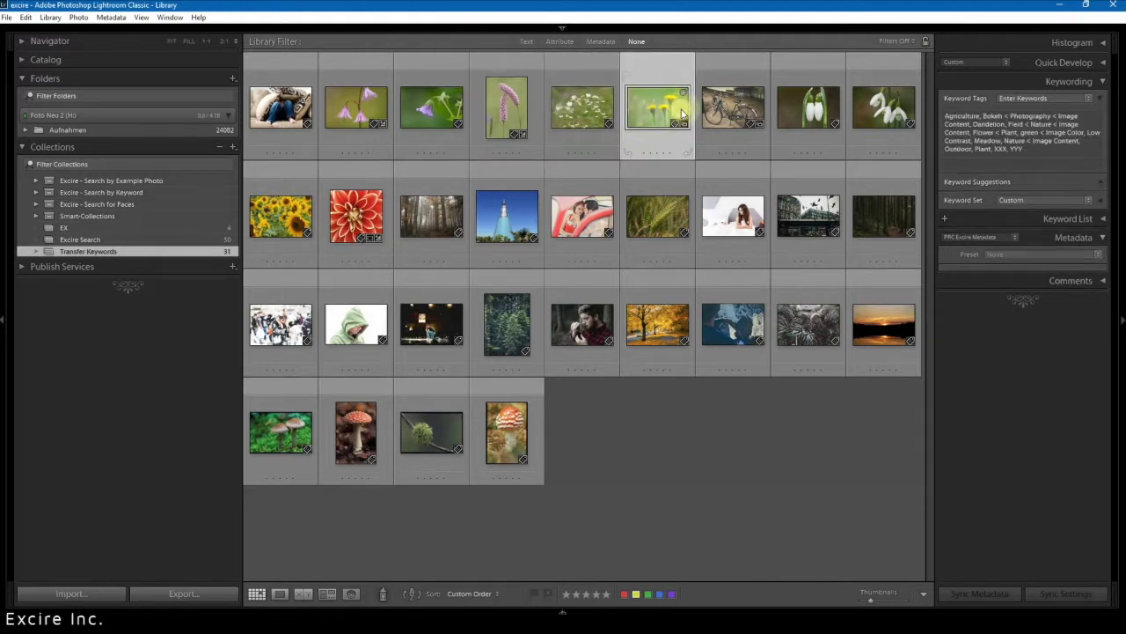
pyautogui.click(735, 104)
pyautogui.click(803, 108)
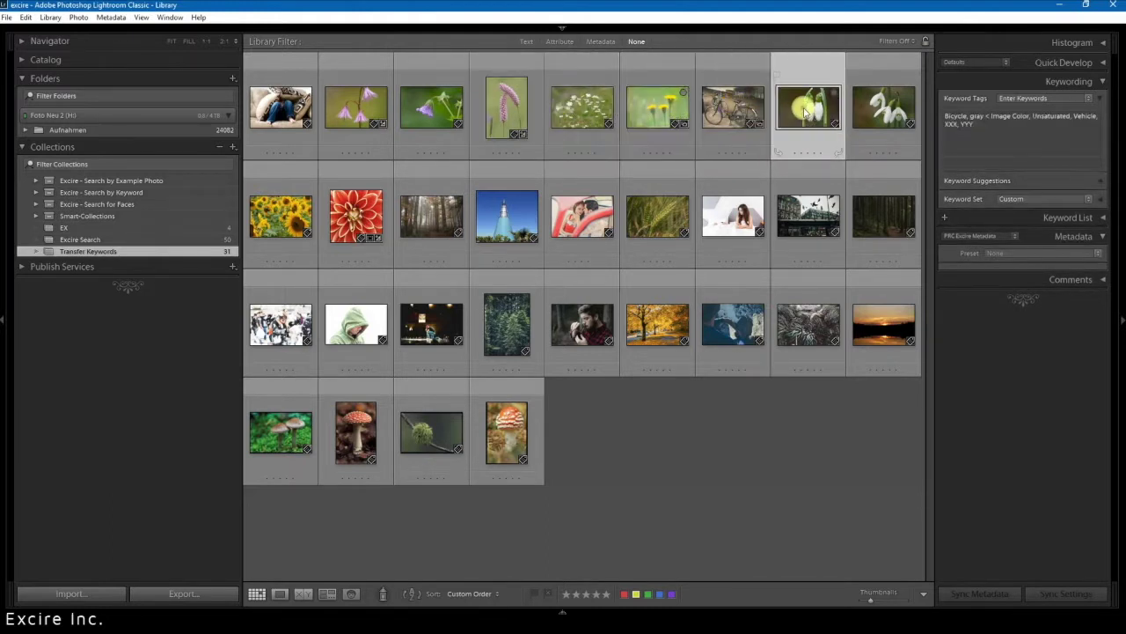
pyautogui.click(880, 105)
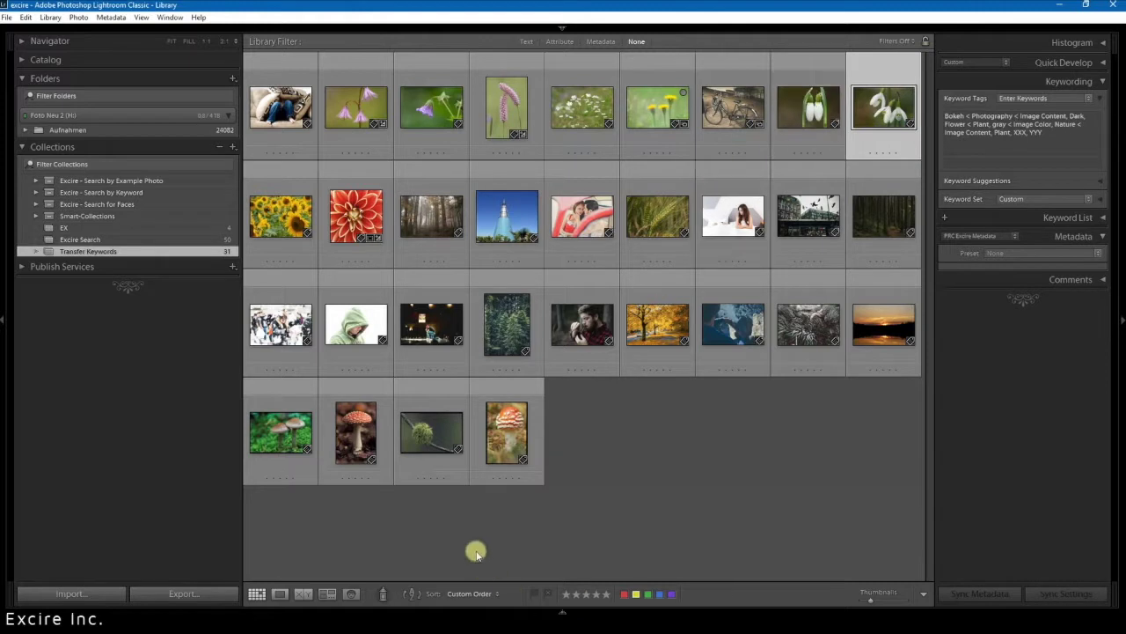
pyautogui.click(499, 450)
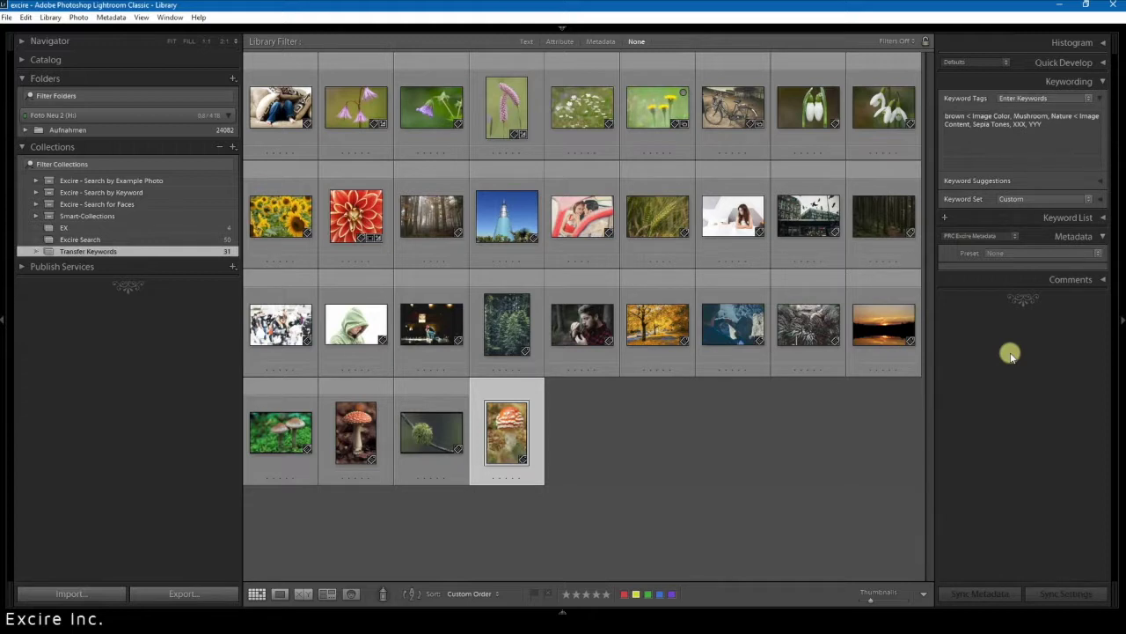
# Examine the keyword tags of the yellow dandelion photo, highlighting the Dandelion keyword
pyautogui.click(663, 105)
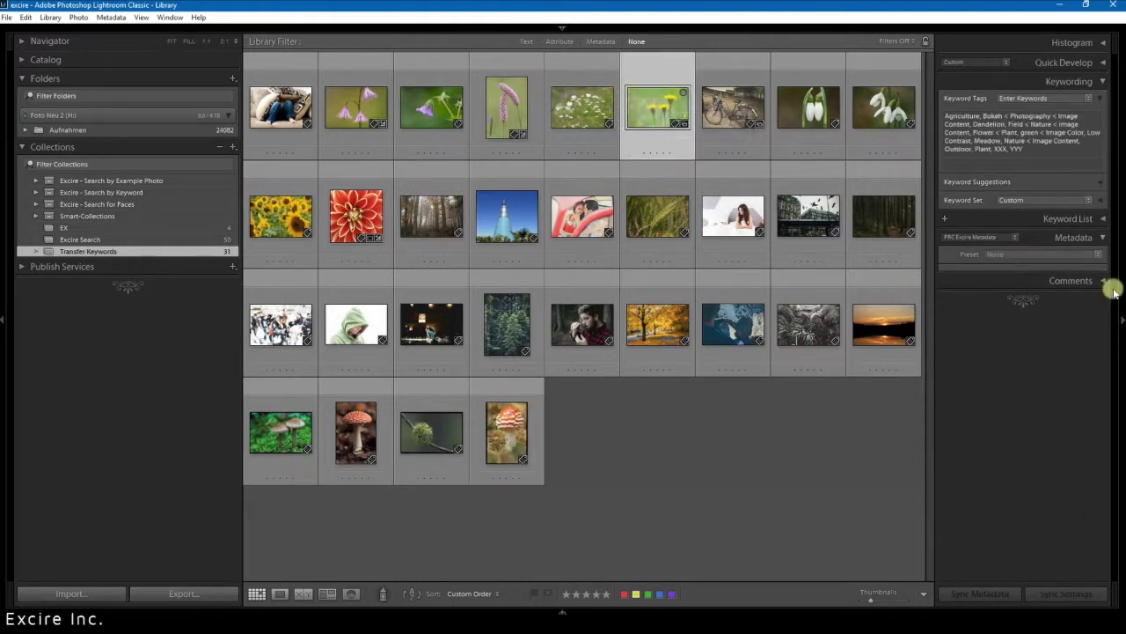
pyautogui.doubleClick(992, 124)
pyautogui.moveTo(1011, 126); pyautogui.dragTo(1009, 129)
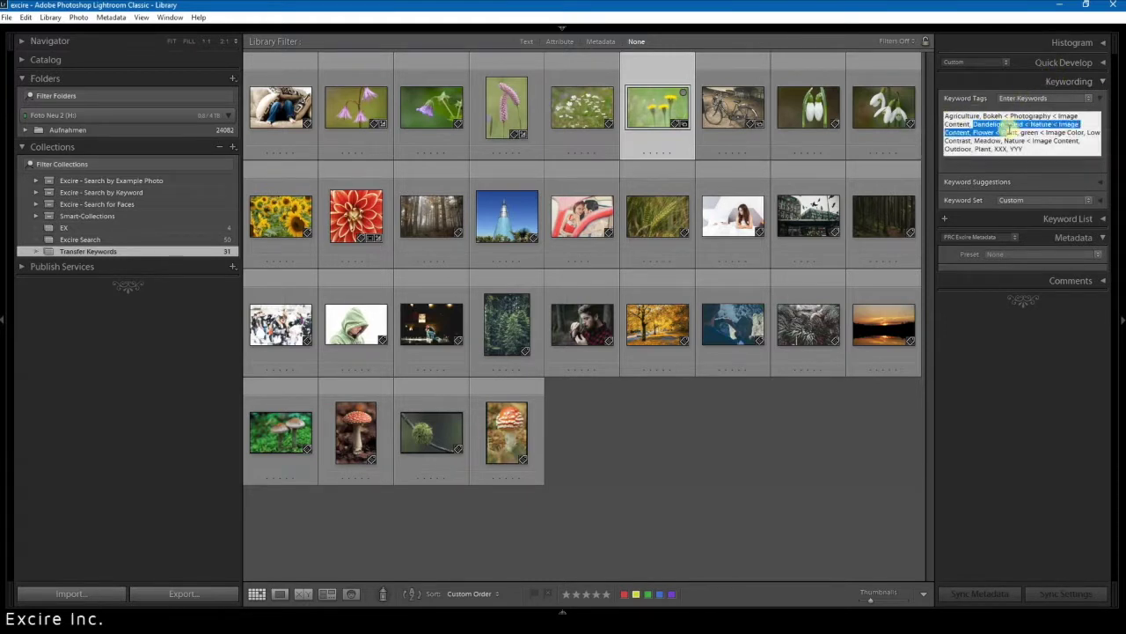
pyautogui.click(996, 124)
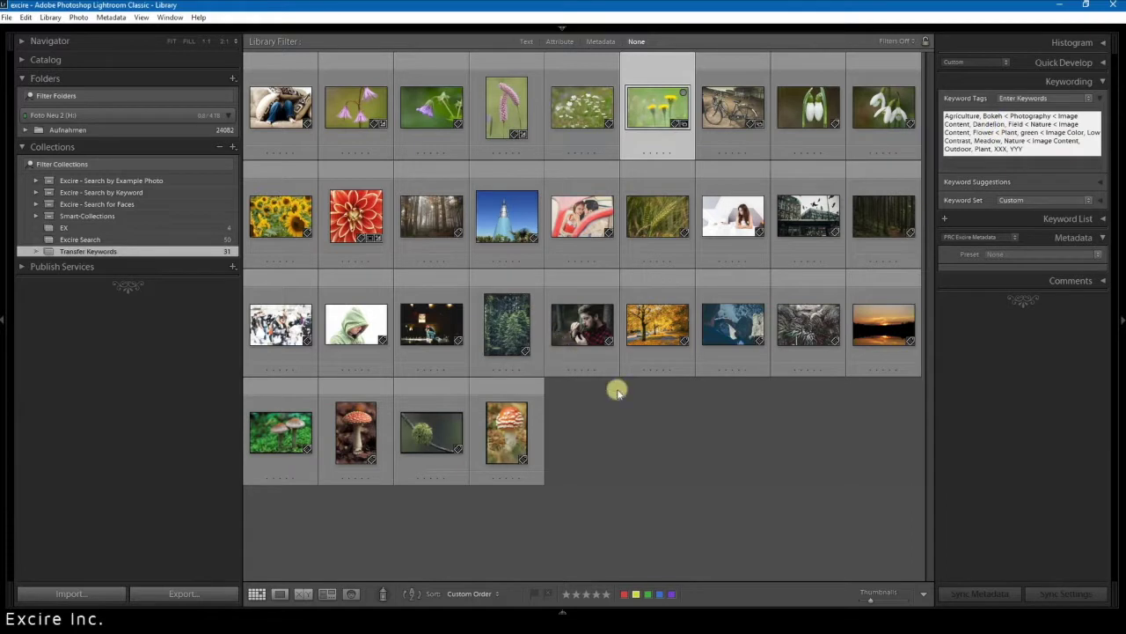
# Search the Aufnahmen folder for photos whose keywords contain "Dandelion" and select the dandelion photo
pyautogui.click(221, 131)
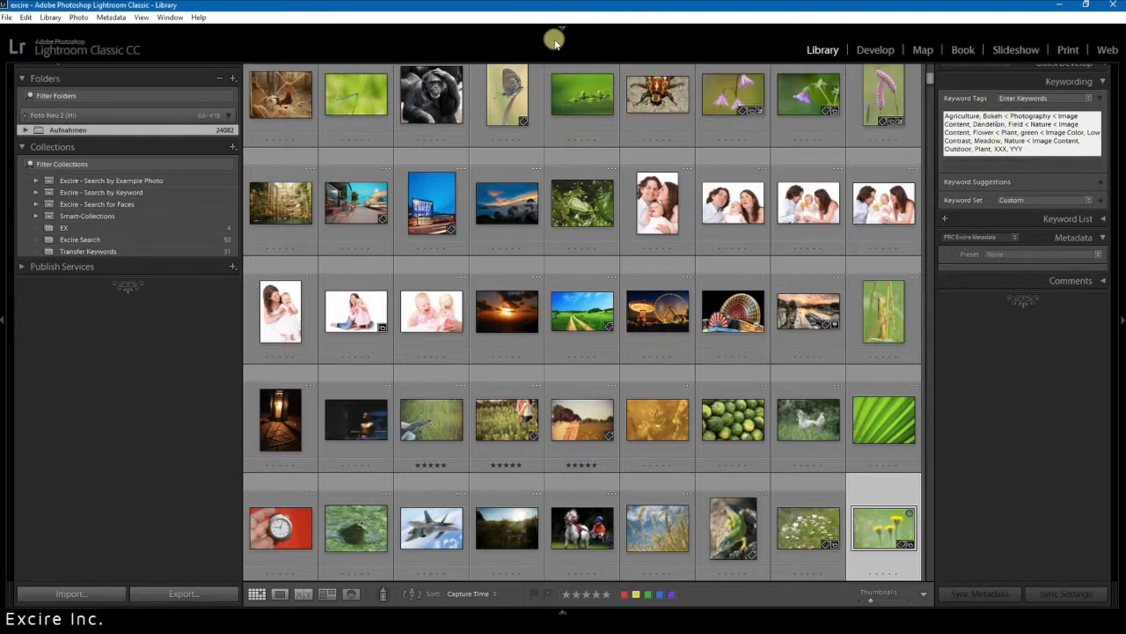
pyautogui.moveTo(570, 35)
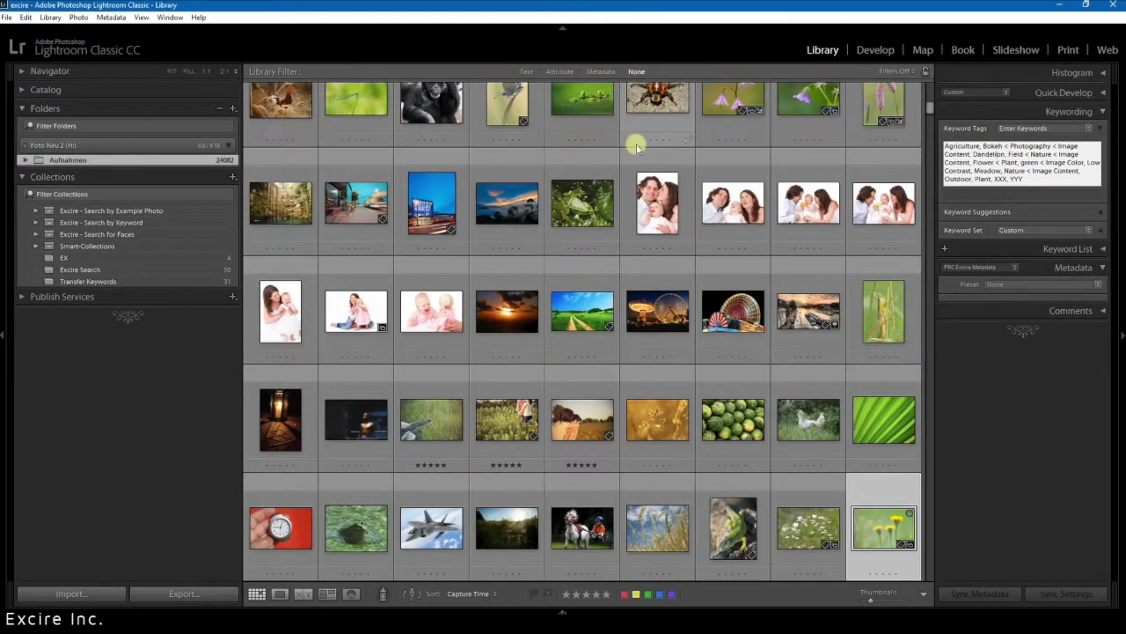
pyautogui.click(528, 72)
pyautogui.click(642, 88)
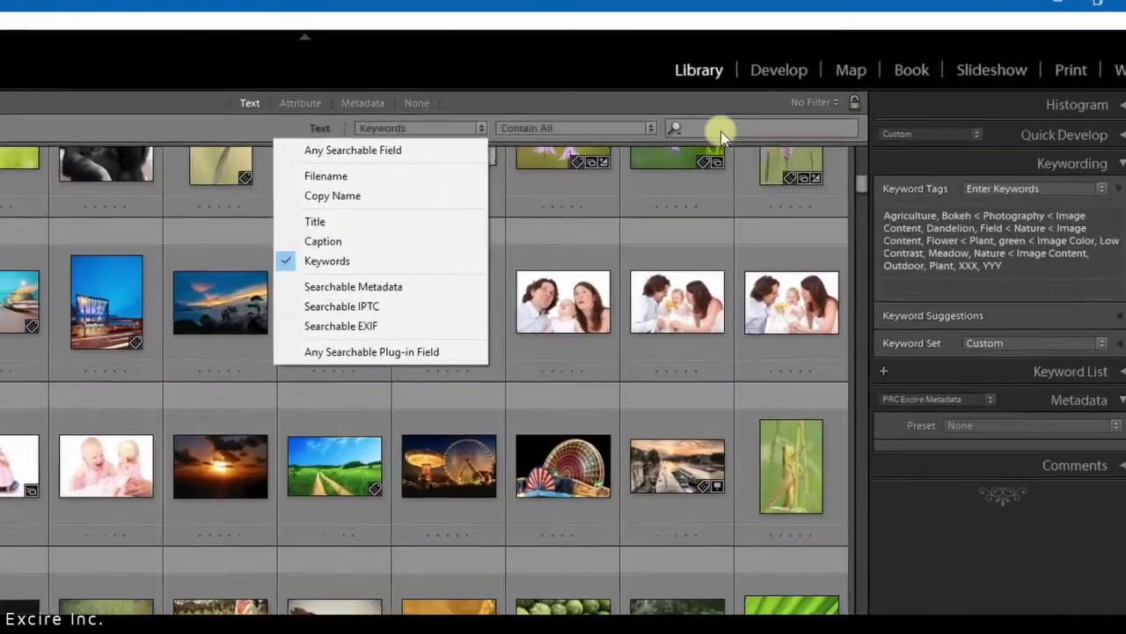
pyautogui.click(721, 131)
pyautogui.write('Dandelion')
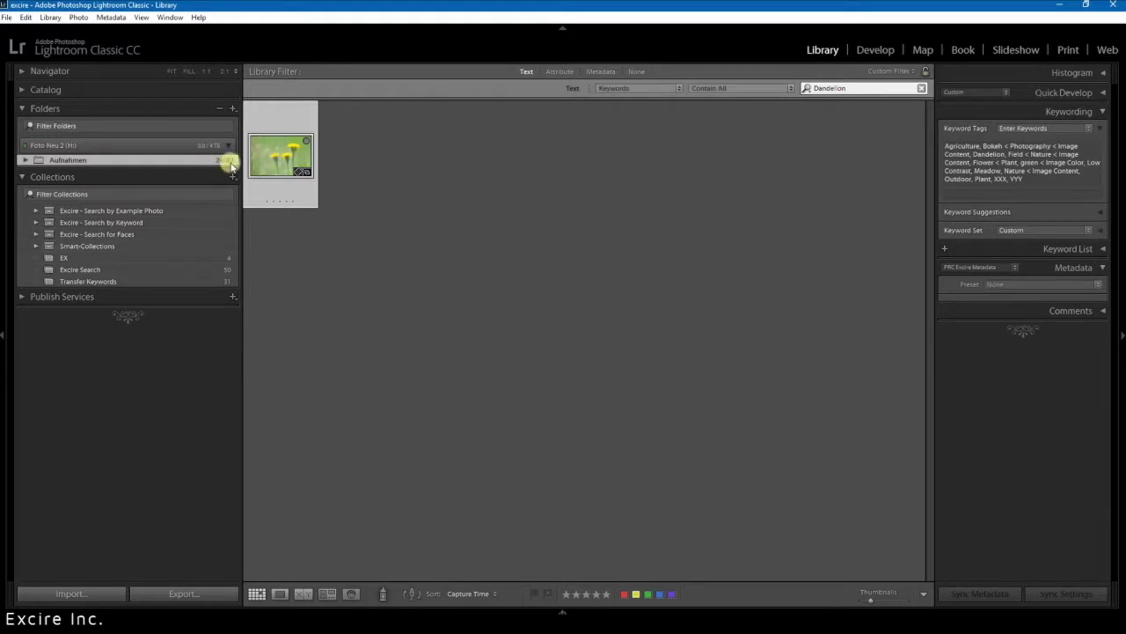
pyautogui.click(280, 158)
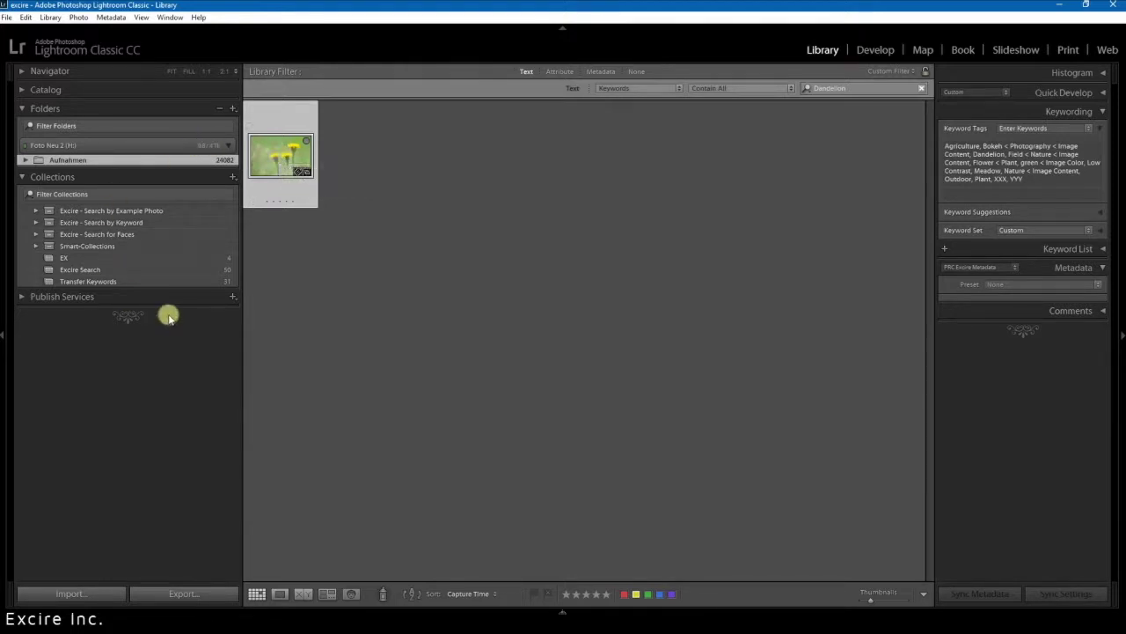
# Replace the keywords of all photos in the Transfer Keywords collection with XXX and YYY, and deselect the photos
pyautogui.click(179, 280)
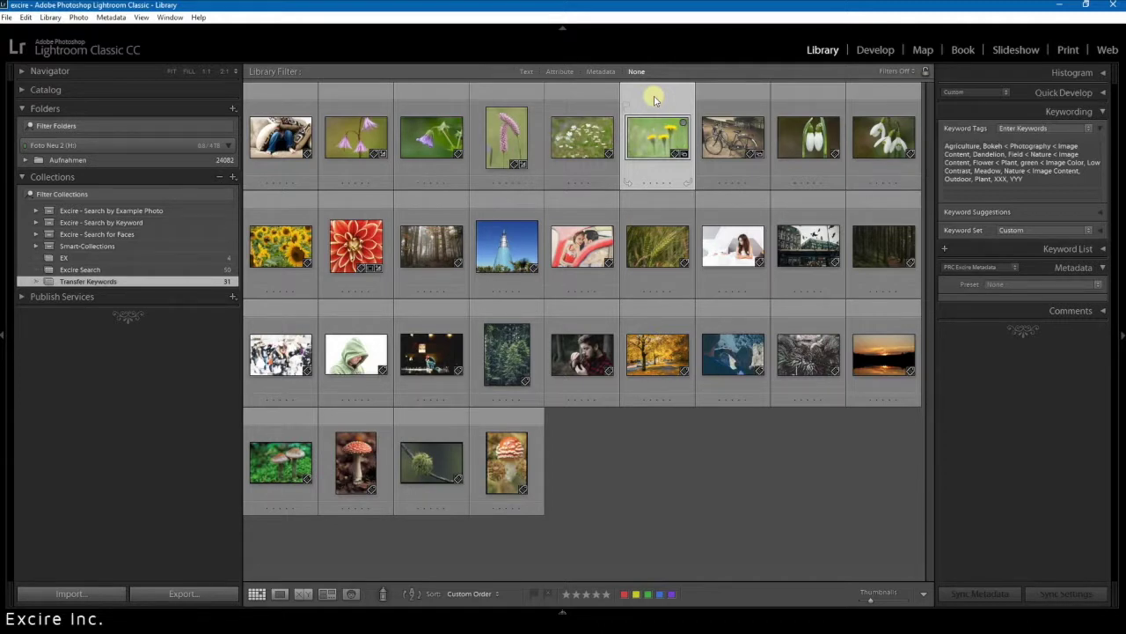
pyautogui.click(280, 137)
pyautogui.hotkey('ctrl', 'a')
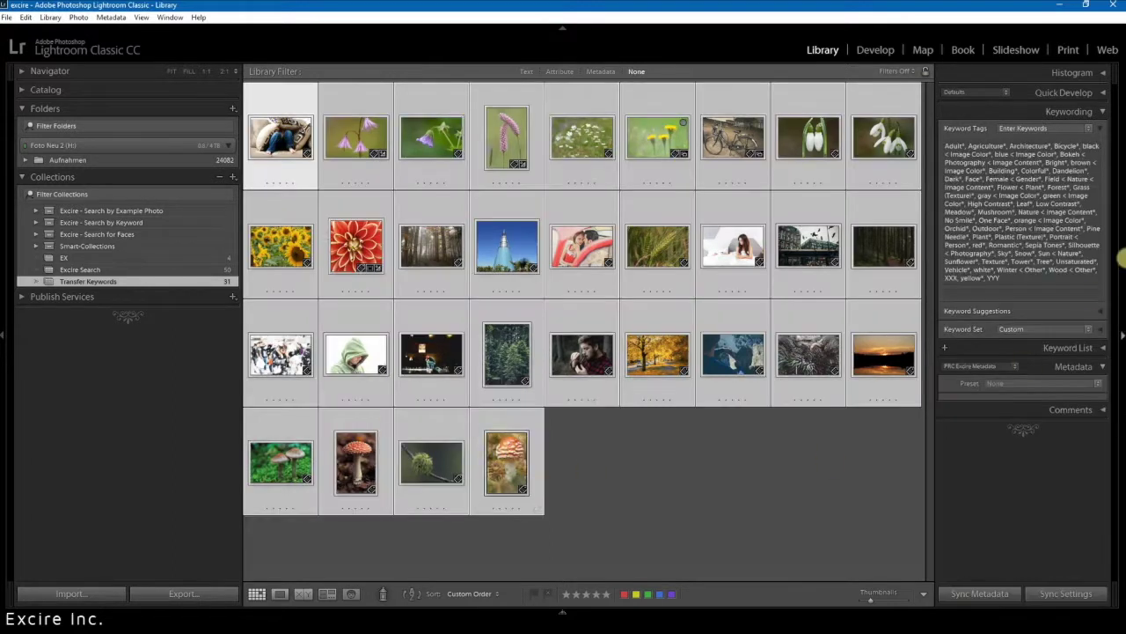
pyautogui.click(1019, 245)
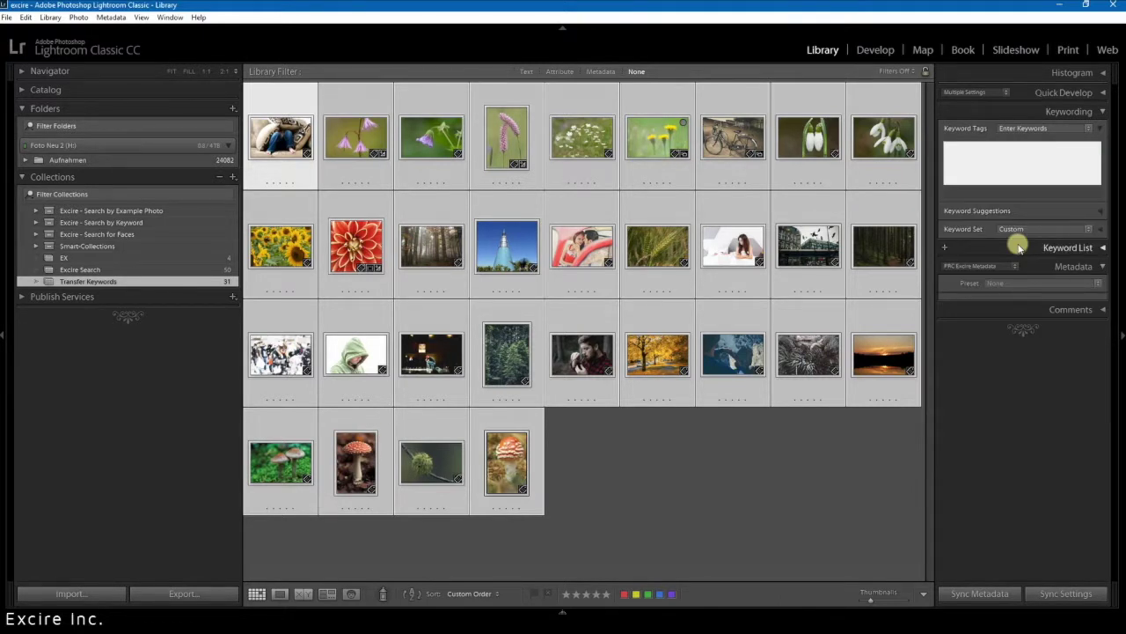
pyautogui.write('yyy, xxx')
pyautogui.press('Return')
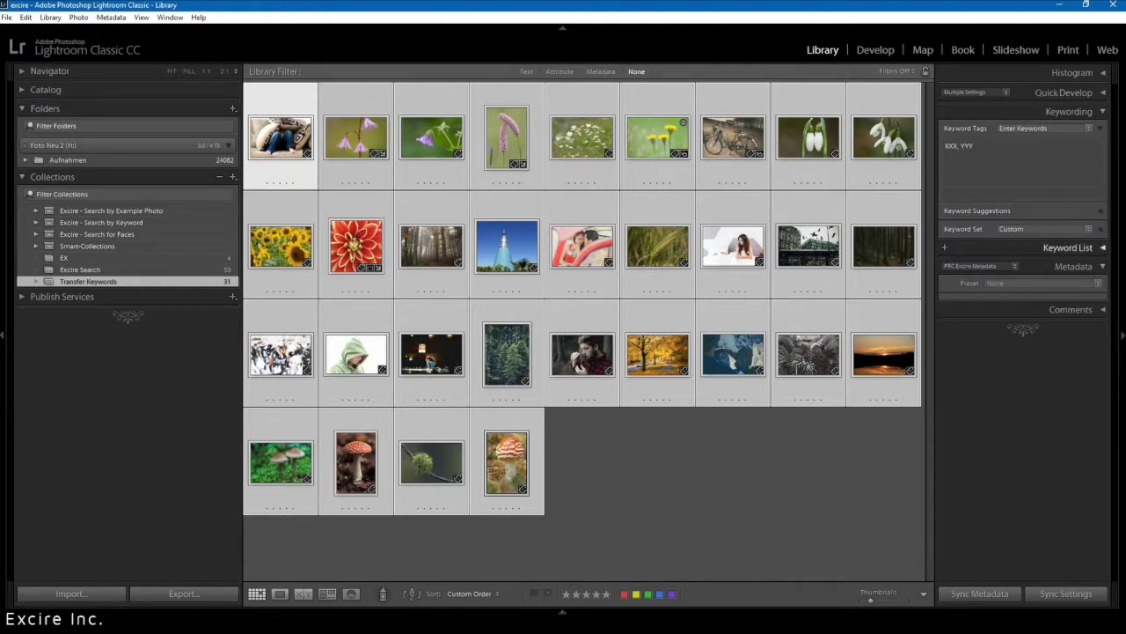
pyautogui.click(769, 478)
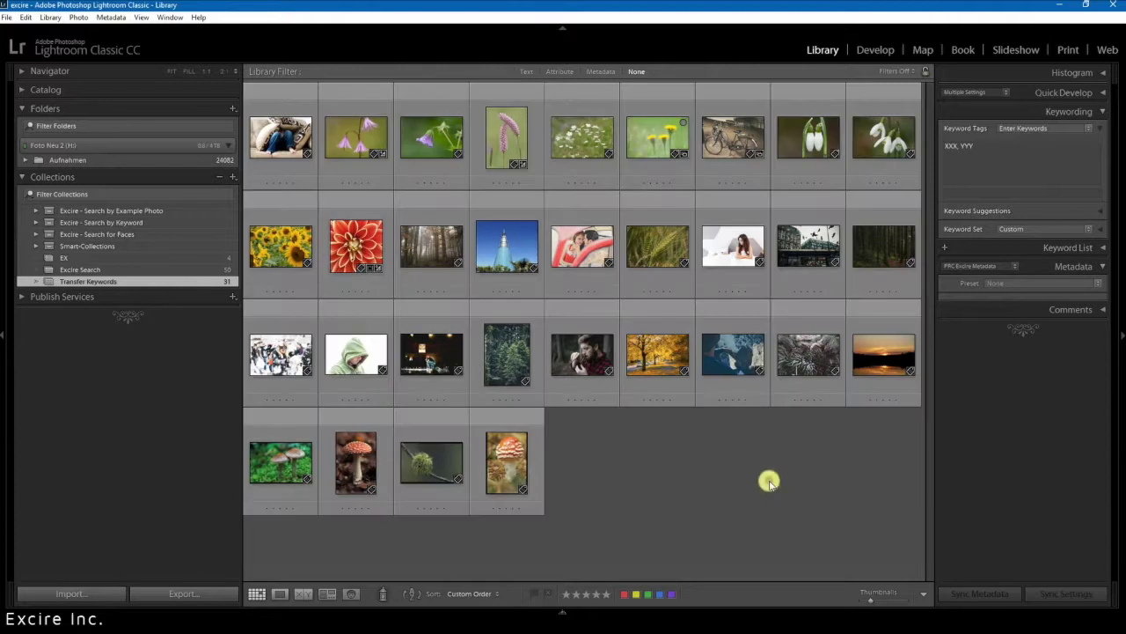
# Check the keyword tags of several photos across the collection and clear the selection
pyautogui.click(291, 134)
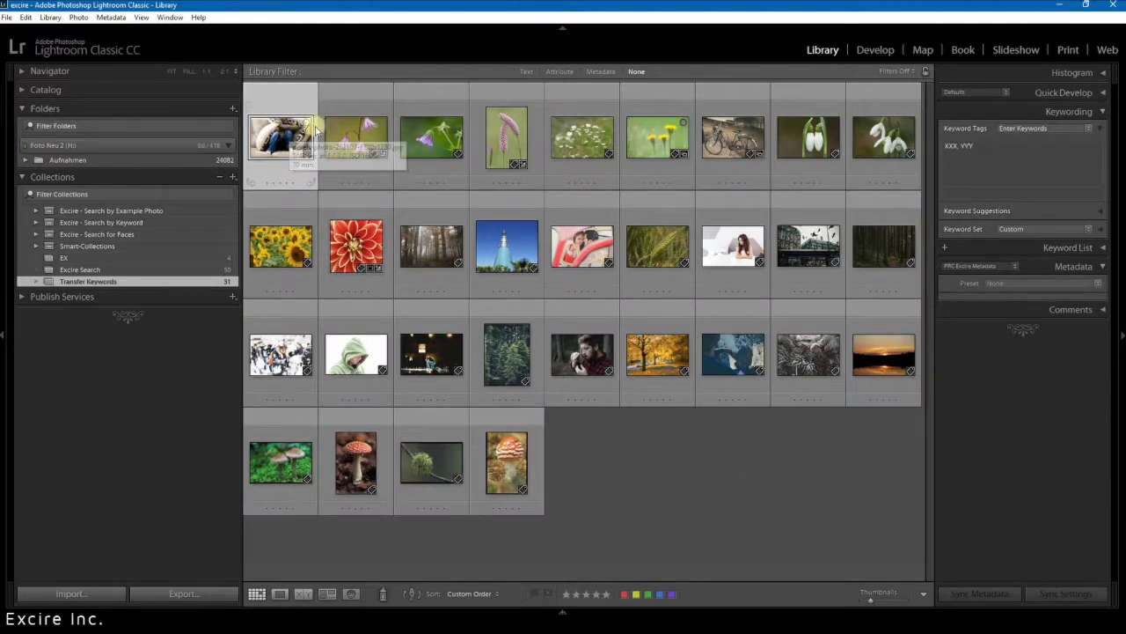
pyautogui.click(579, 143)
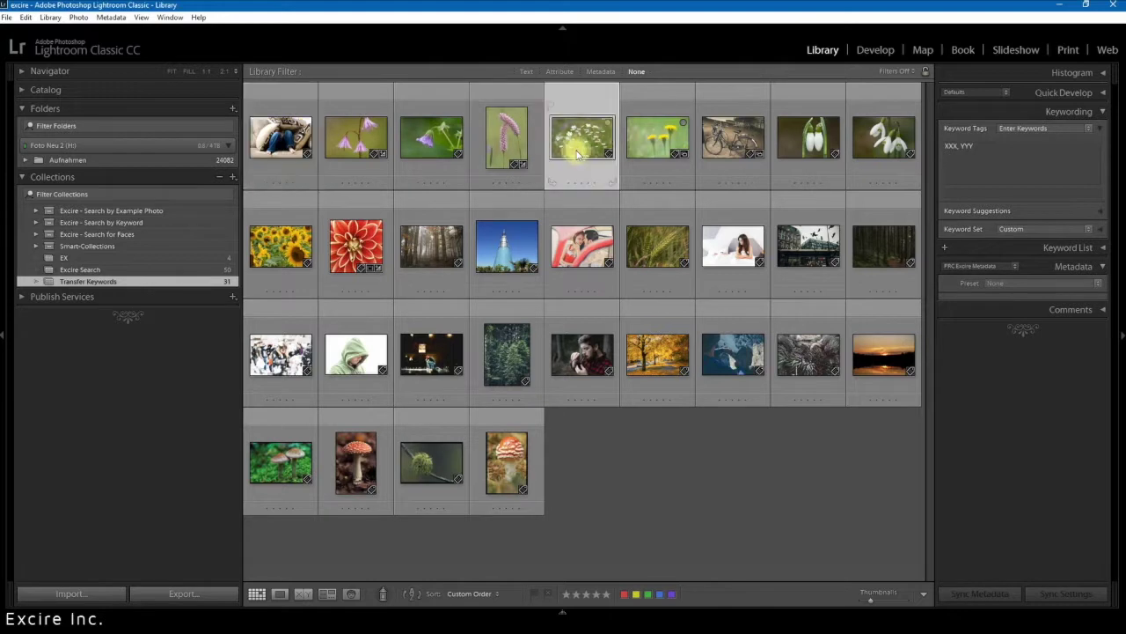
pyautogui.click(517, 464)
pyautogui.click(420, 458)
pyautogui.click(637, 464)
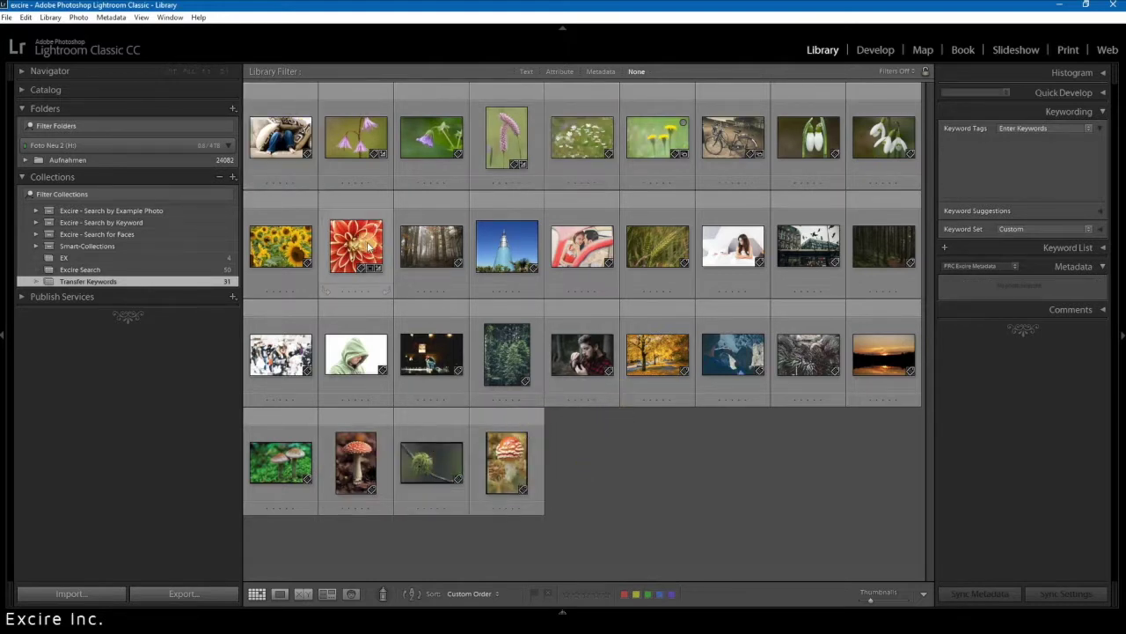
# Select the first three photos of the Transfer Keywords collection and open Excire Search's Transfer Keywords dialog for them
pyautogui.click(313, 104)
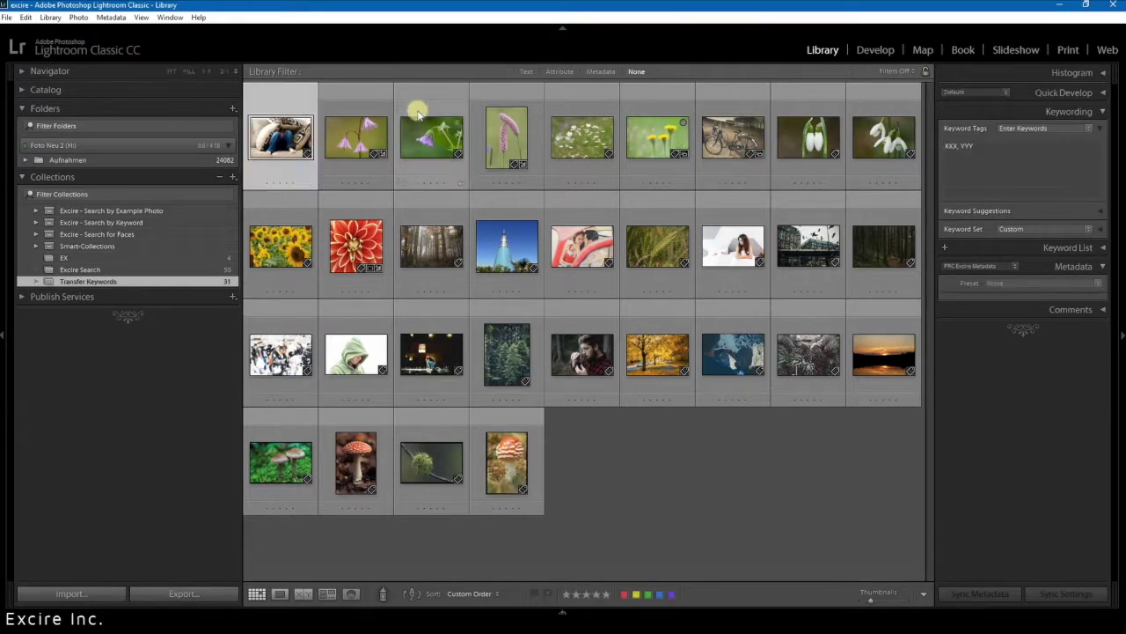
pyautogui.keyDown('shift'); pyautogui.click(415, 111); pyautogui.keyUp('shift')
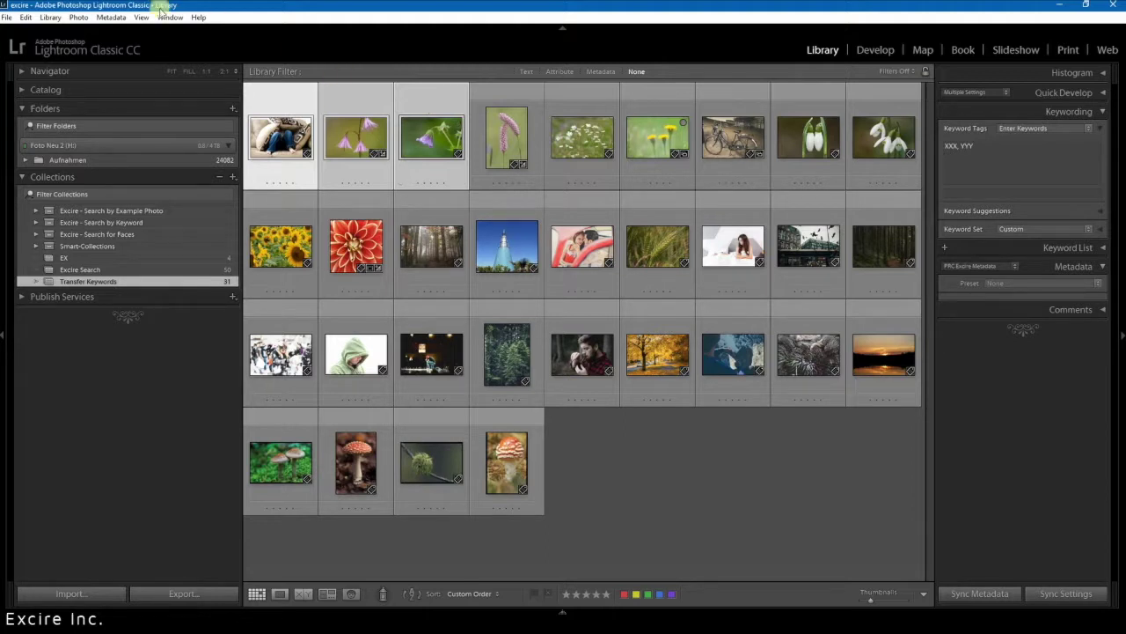
pyautogui.click(51, 18)
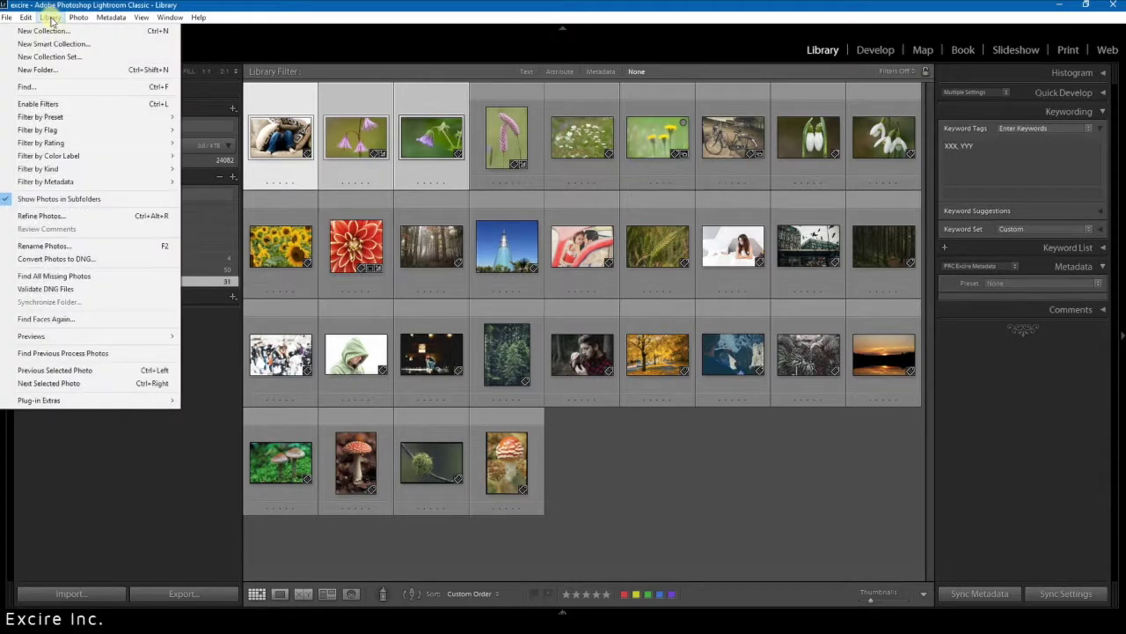
pyautogui.moveTo(130, 400)
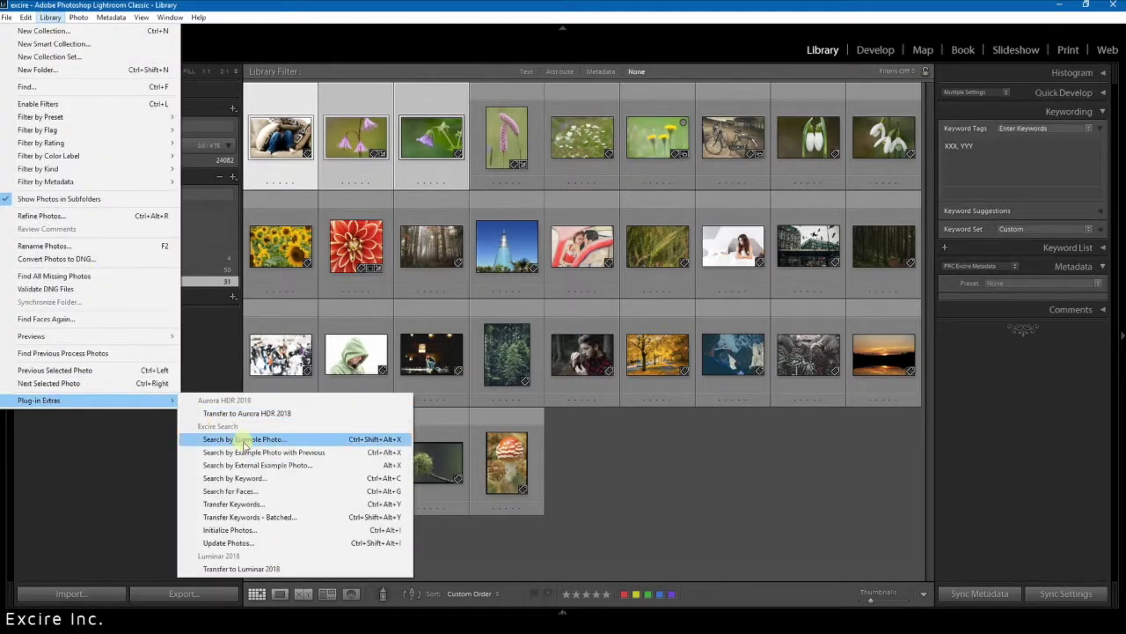
pyautogui.click(265, 507)
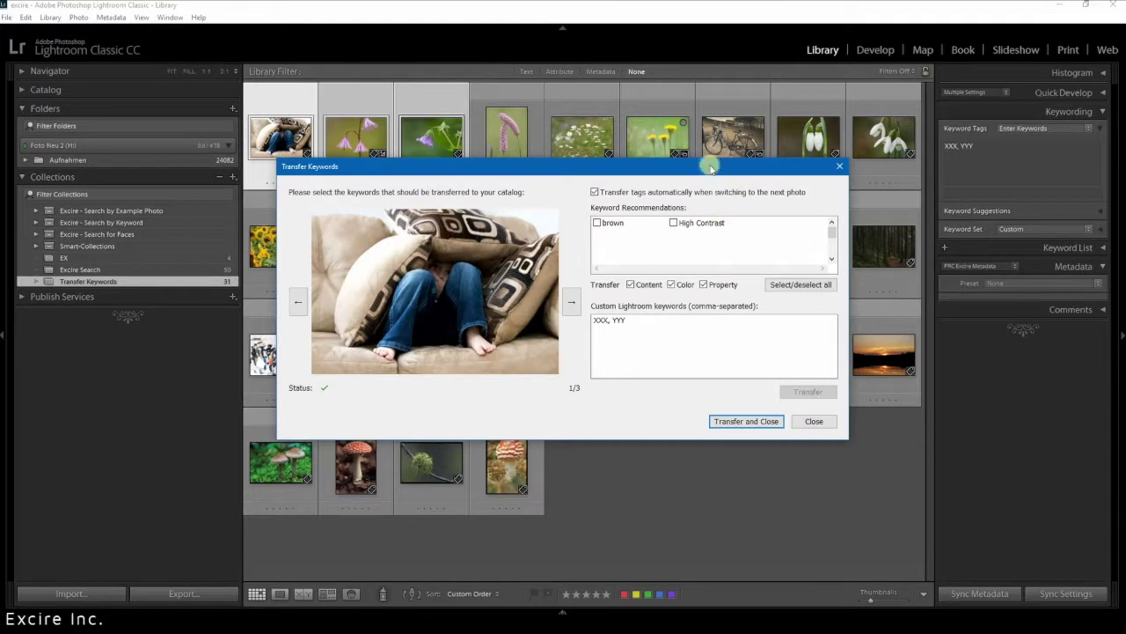
pyautogui.moveTo(706, 172); pyautogui.dragTo(646, 186)
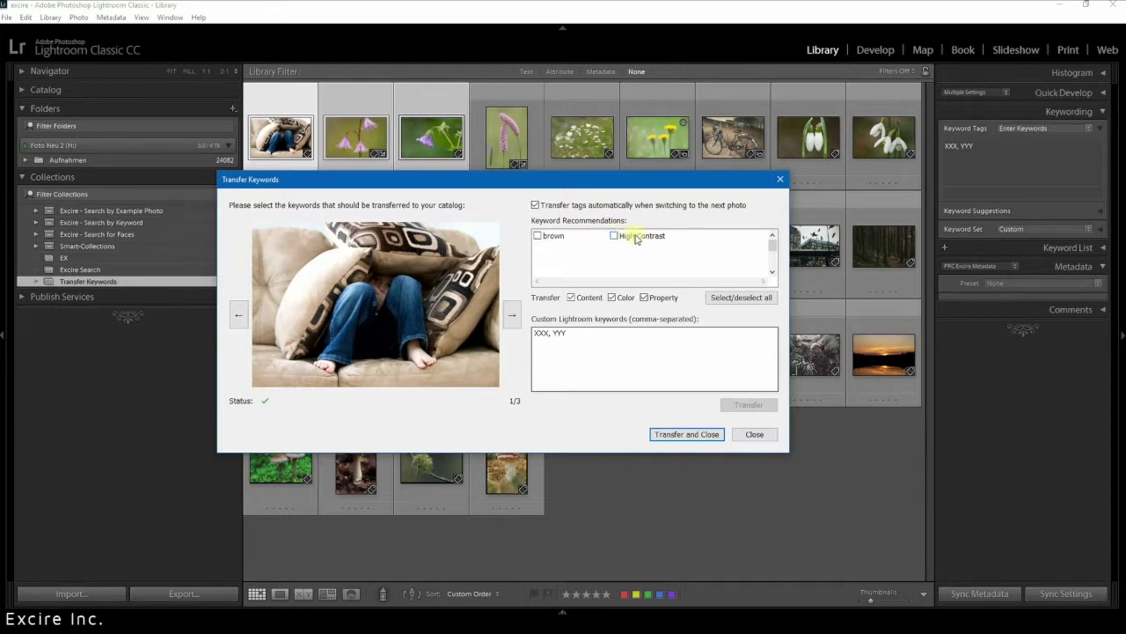
# Mark the recommended keywords brown and High Contrast for the sofa photo
pyautogui.click(742, 299)
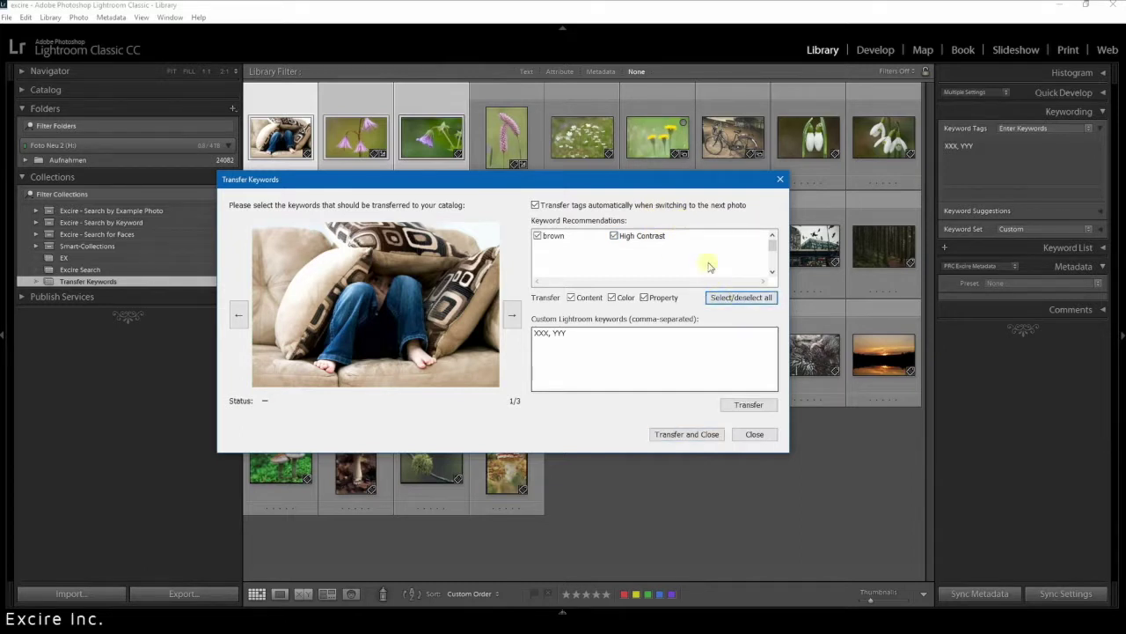
pyautogui.click(722, 299)
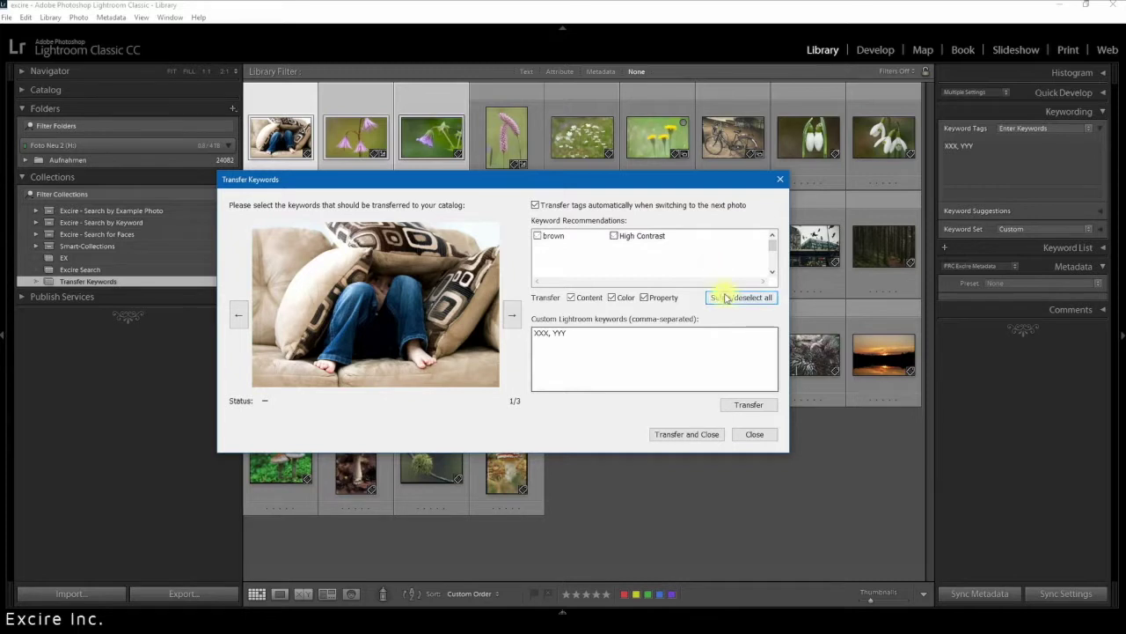
pyautogui.click(617, 238)
pyautogui.click(537, 236)
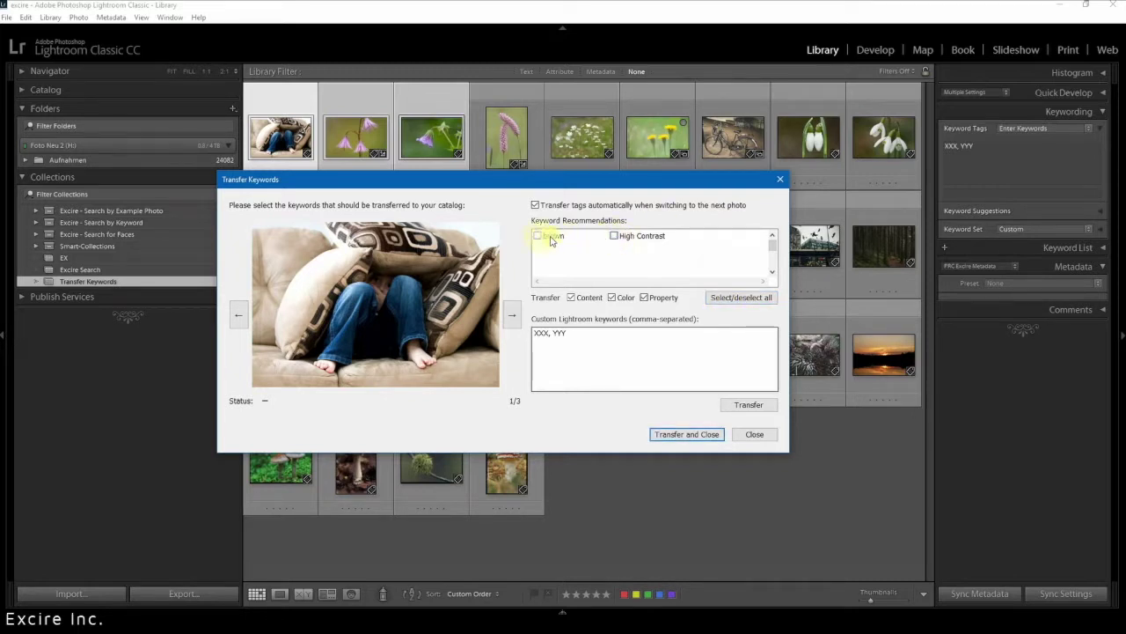
pyautogui.click(621, 239)
pyautogui.click(542, 239)
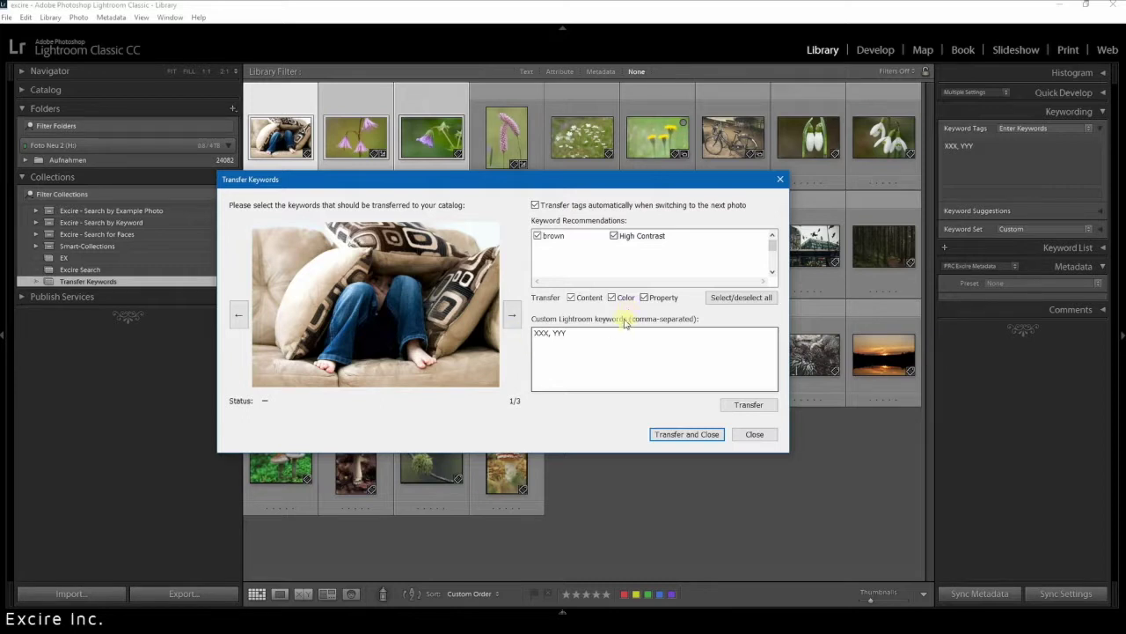
# Try excluding the Content and Color keyword categories from the transfer, re-enabling each one
pyautogui.click(578, 300)
pyautogui.click(588, 299)
pyautogui.click(622, 299)
pyautogui.click(622, 299)
# Add the custom keywords AAA and BBB to the sofa photo and transfer its keywords by advancing to the second photo
pyautogui.click(585, 337)
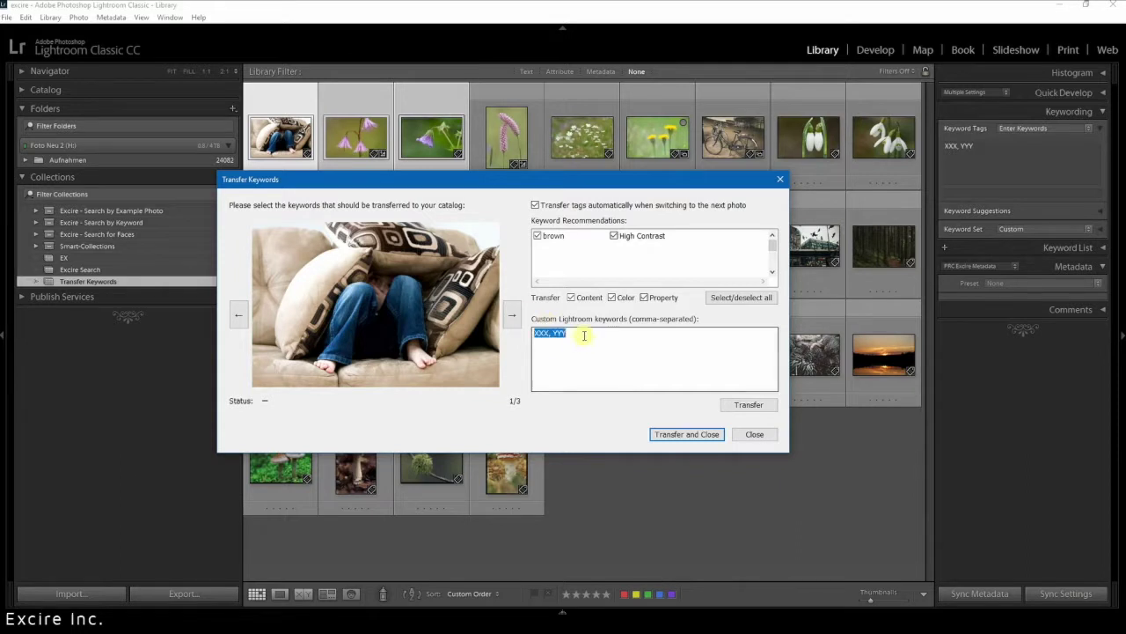
pyautogui.click(584, 335)
pyautogui.write(',')
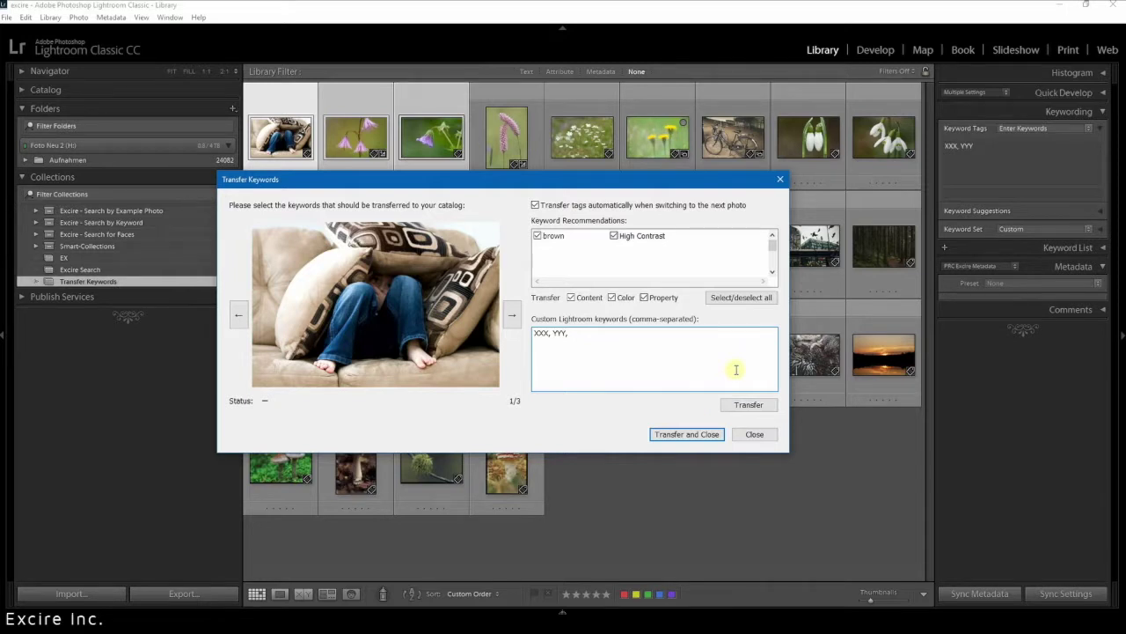
pyautogui.write(' AAA, BBB,')
pyautogui.click(514, 317)
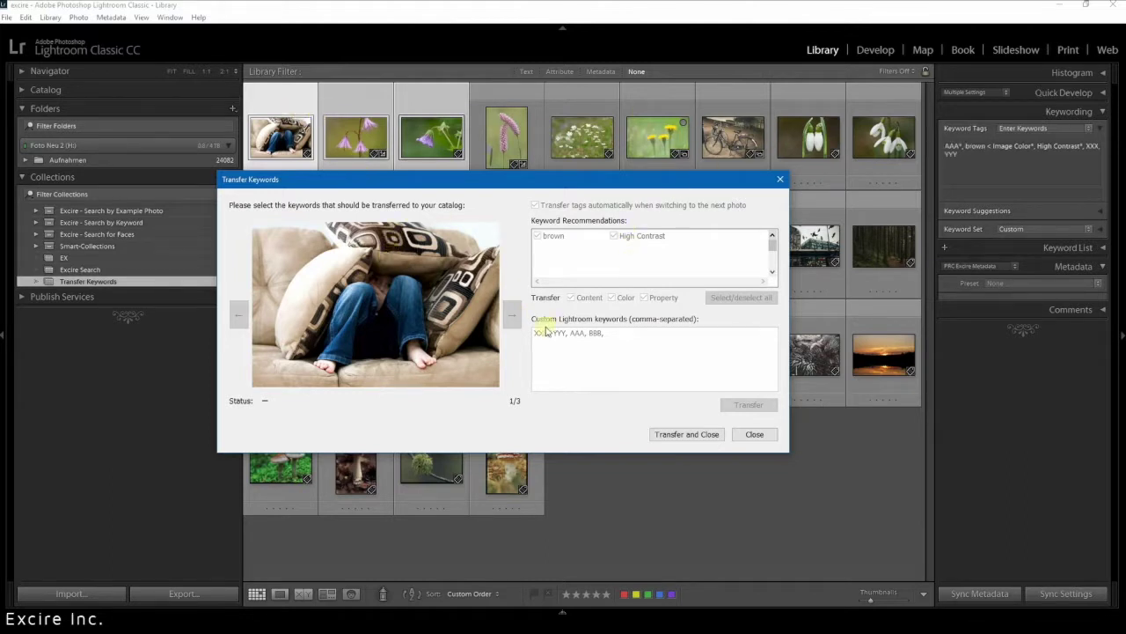
pyautogui.click(514, 315)
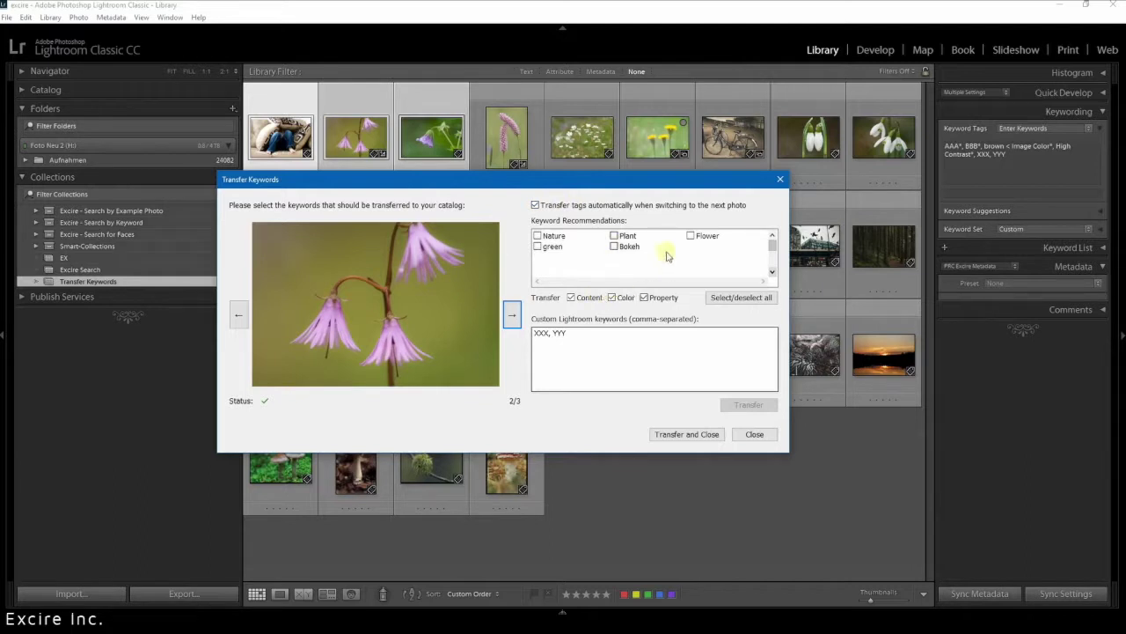
# Mark all recommended keywords for the second photo, add the custom keywords AAA and BBB, and transfer them
pyautogui.click(733, 299)
pyautogui.press('Tab')
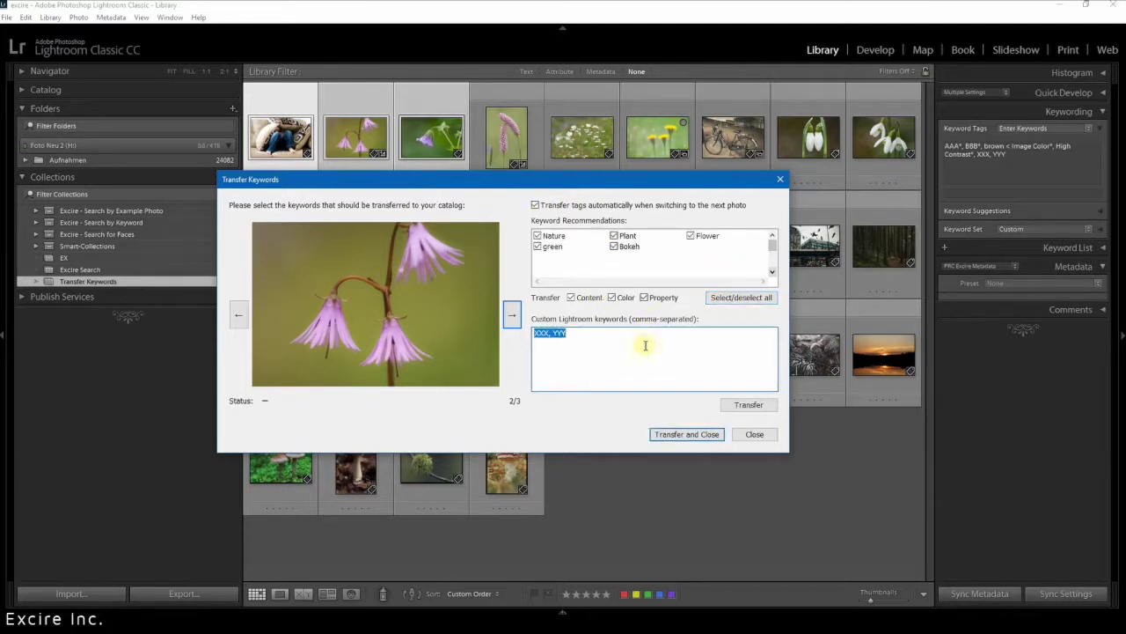
pyautogui.click(645, 345)
pyautogui.write(', ')
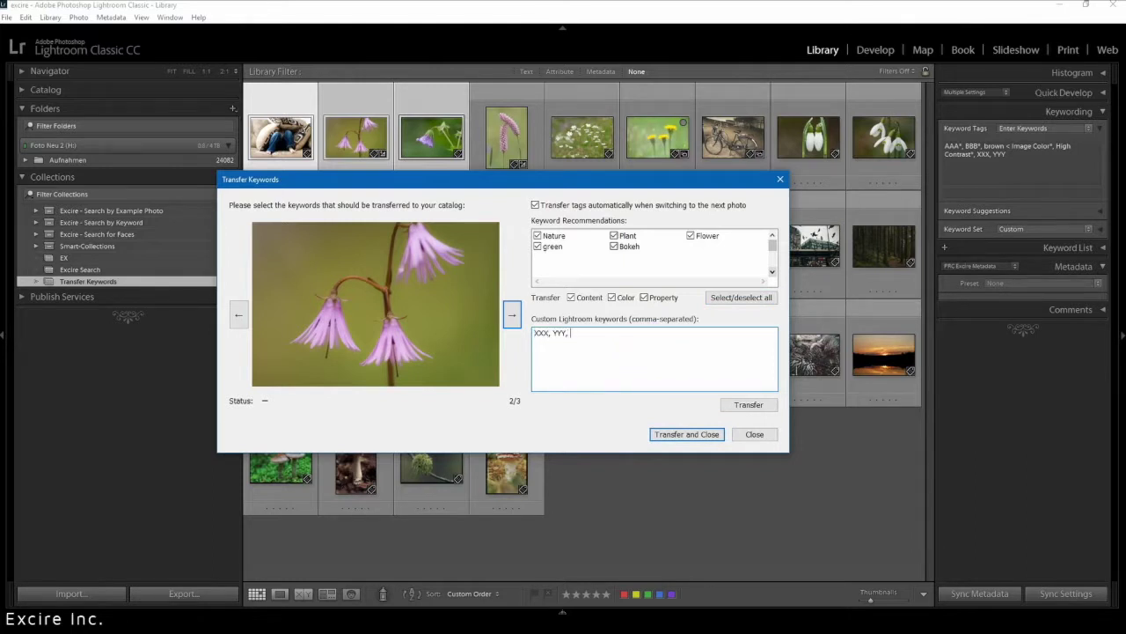
pyautogui.write('AAA, BBB')
pyautogui.click(744, 406)
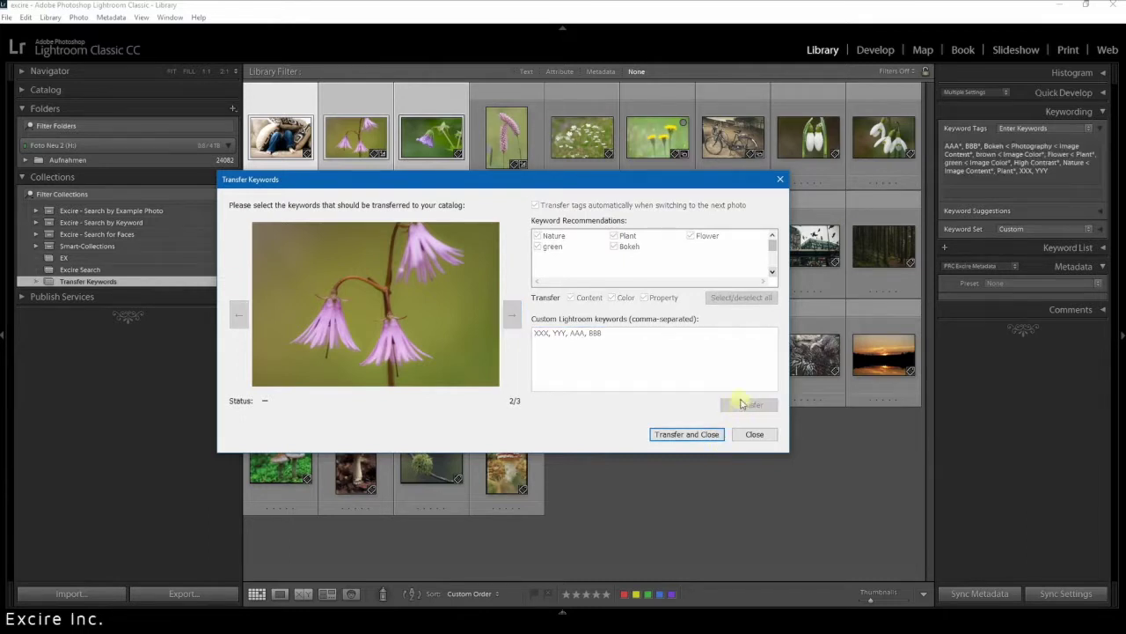
# Mark all recommended keywords for the third photo, add AAA and BBB, then transfer them and close the dialog
pyautogui.click(760, 299)
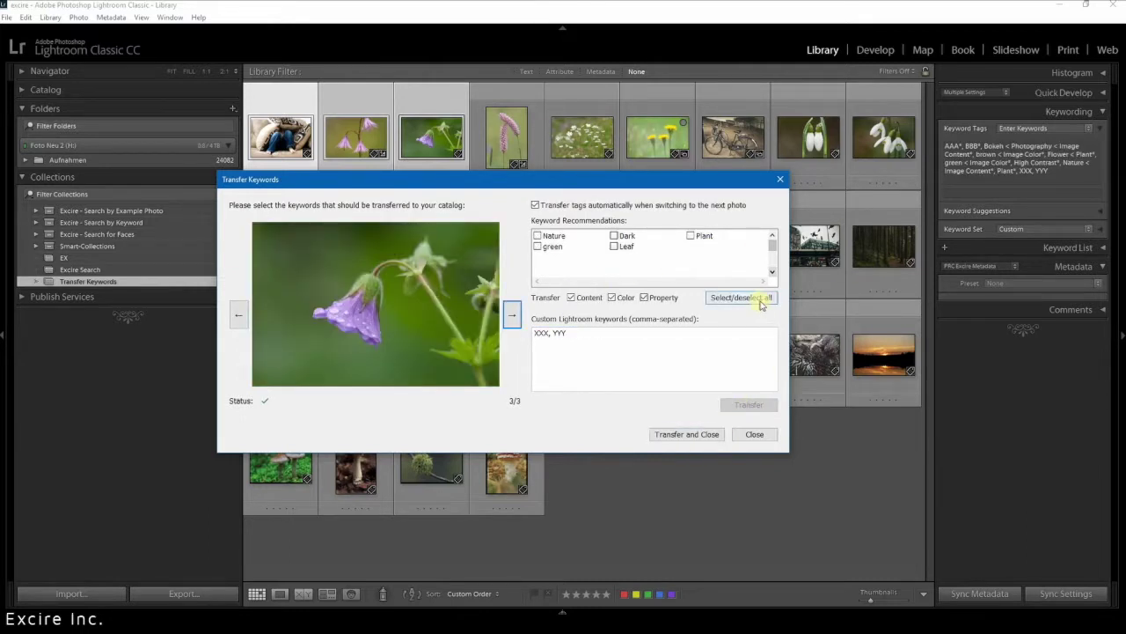
pyautogui.click(622, 337)
pyautogui.click(623, 331)
pyautogui.write(', AAA')
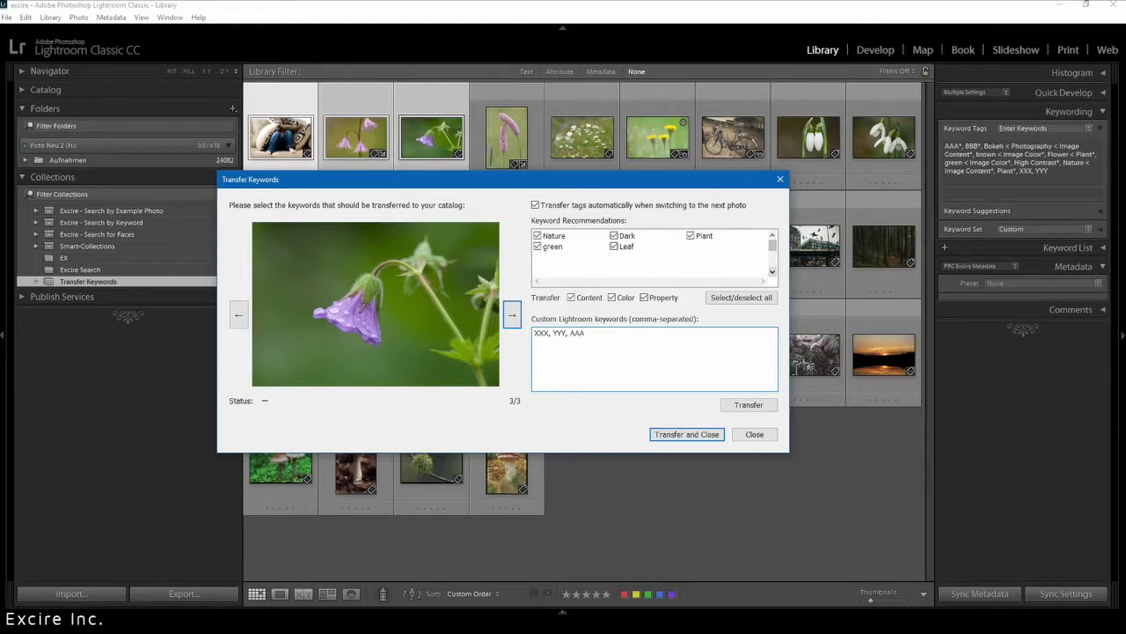
pyautogui.write(', BBB')
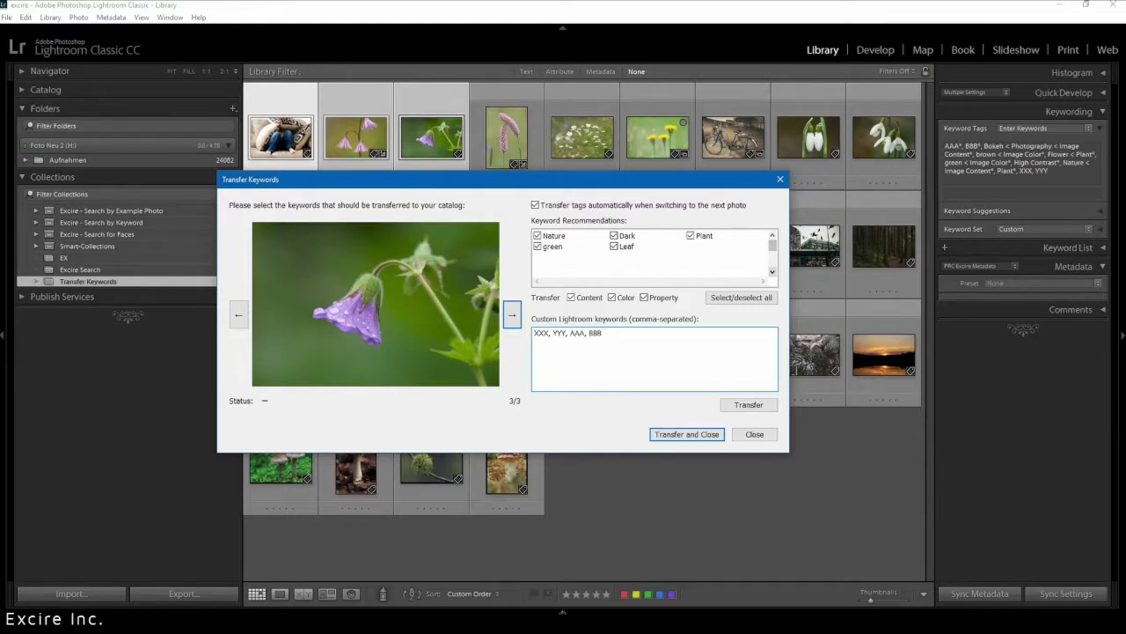
pyautogui.click(685, 435)
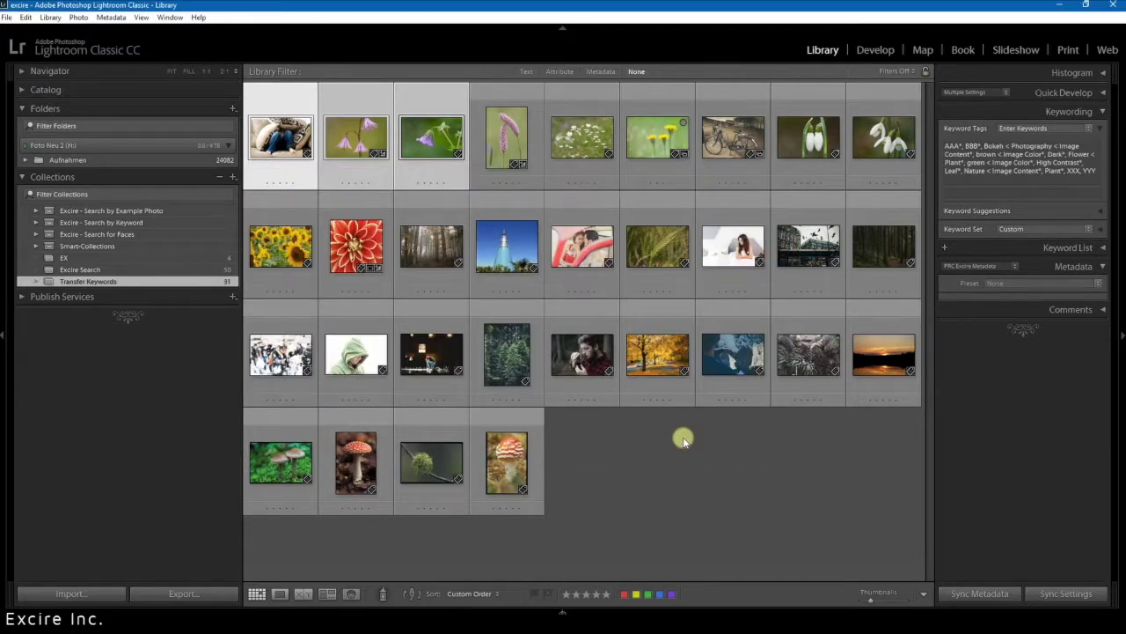
# Compare the keyword tags of several unprocessed photos with those of the first three photos
pyautogui.click(508, 132)
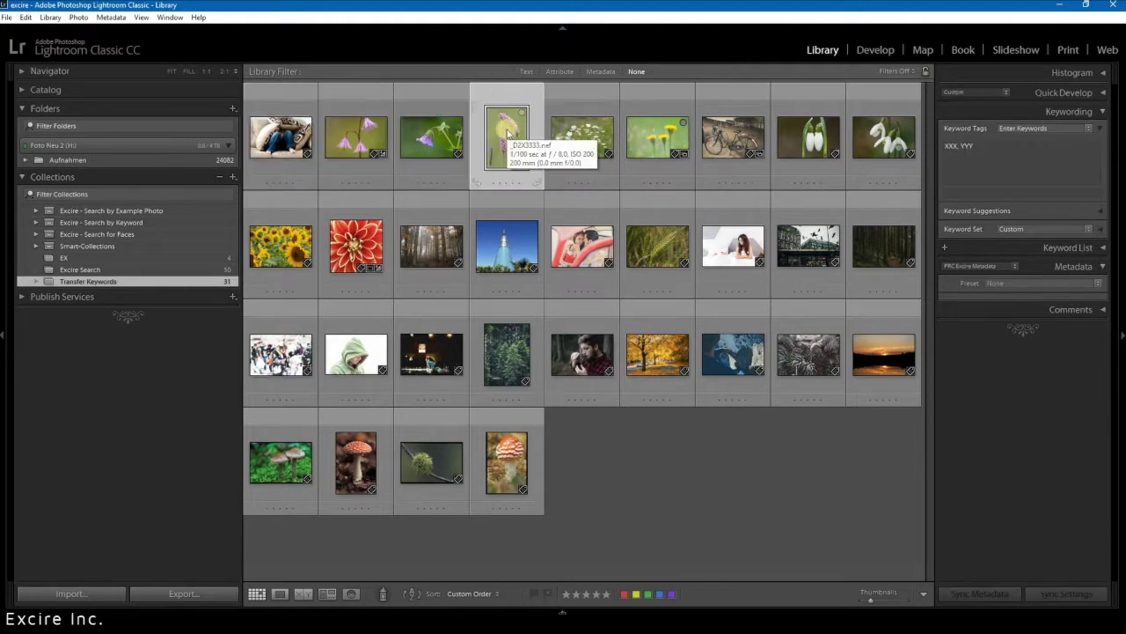
pyautogui.click(583, 136)
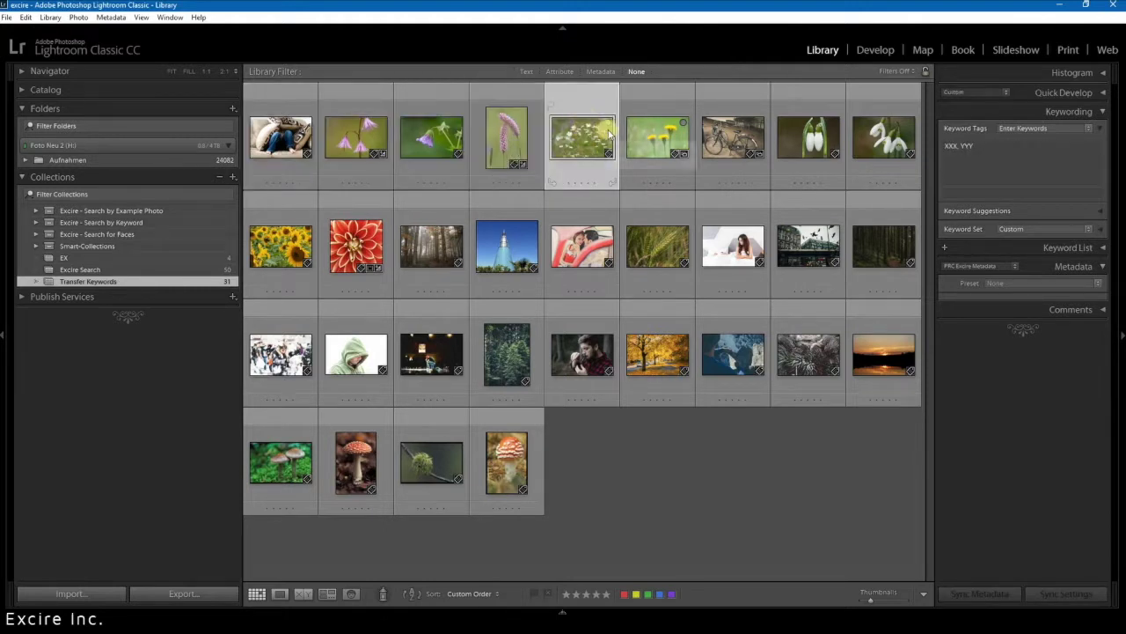
pyautogui.click(692, 135)
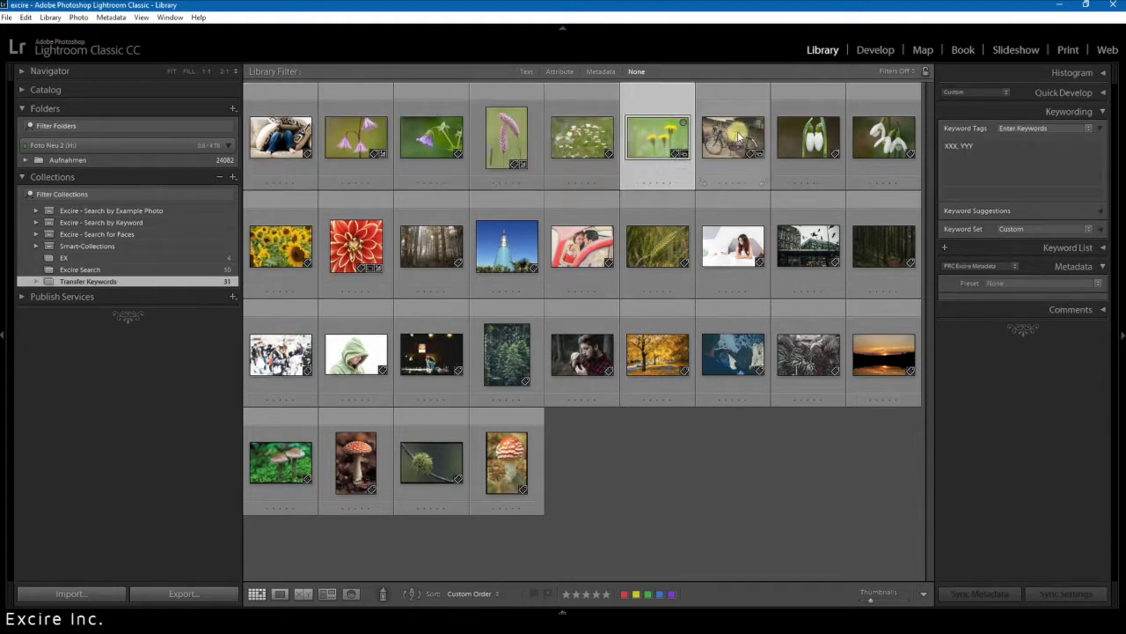
pyautogui.click(274, 107)
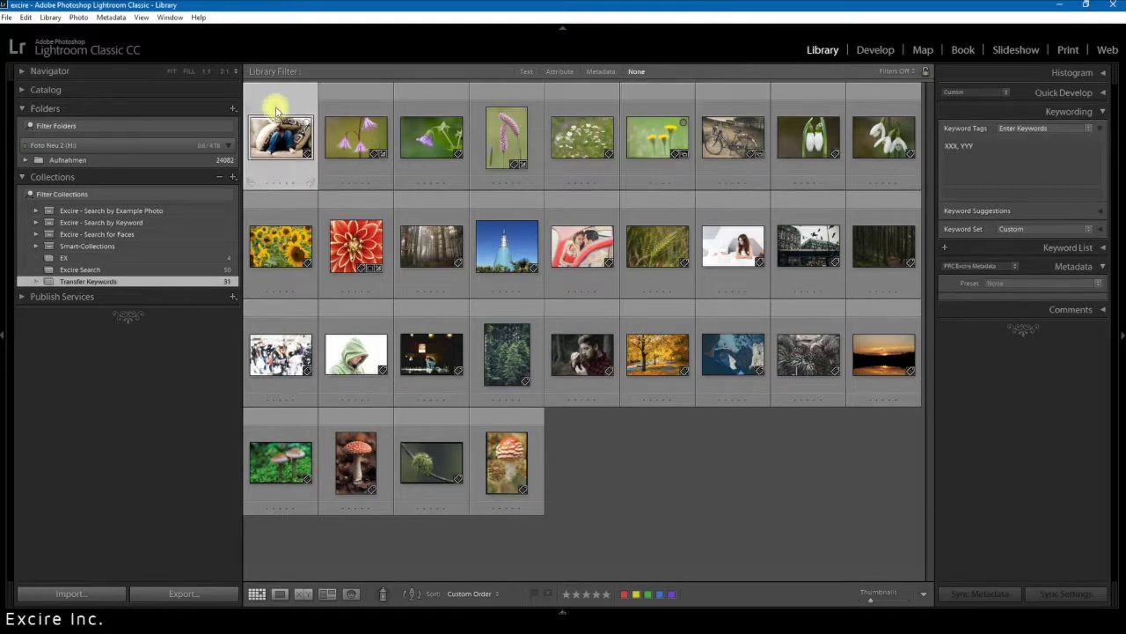
pyautogui.click(388, 141)
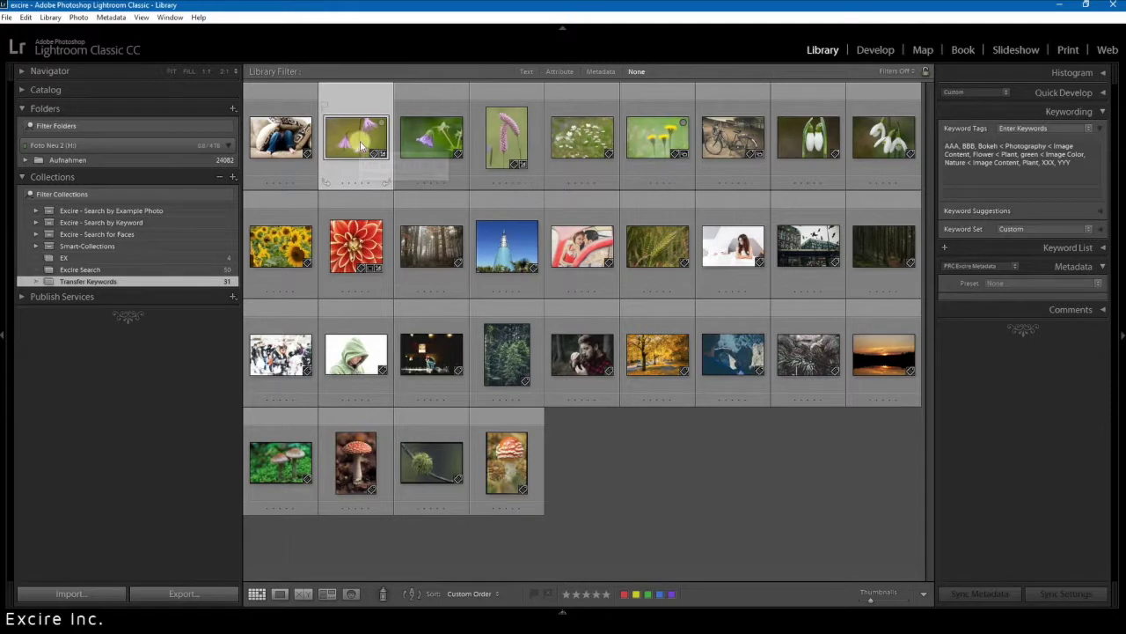
pyautogui.click(437, 135)
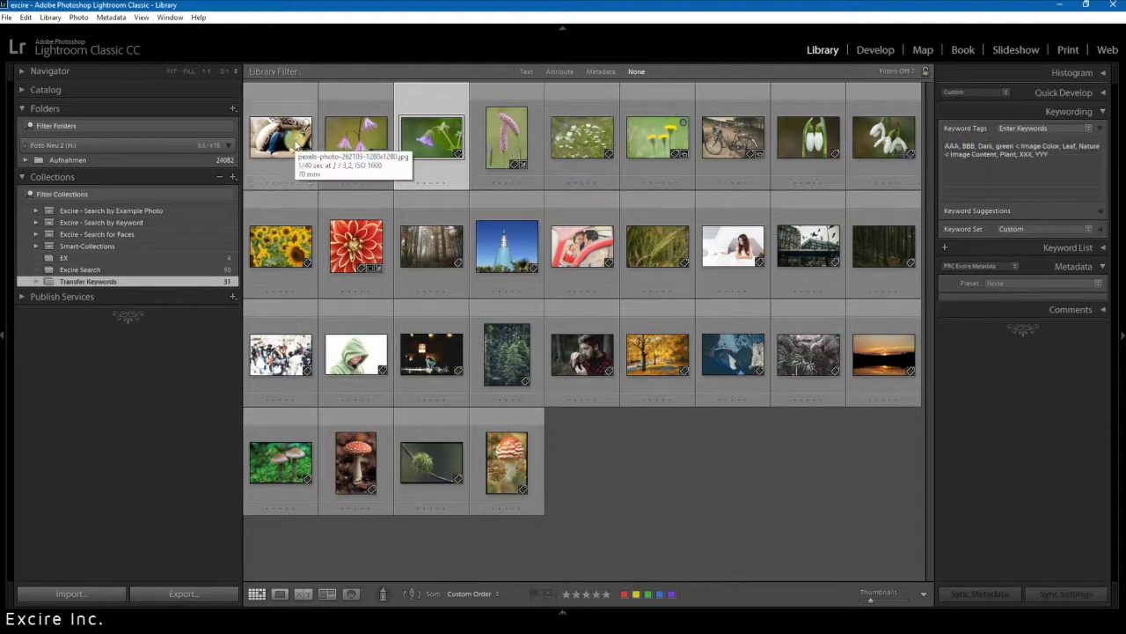
# Examine the third photo's keyword tags and reselect the first three photos to view their combined keywords
pyautogui.click(1051, 167)
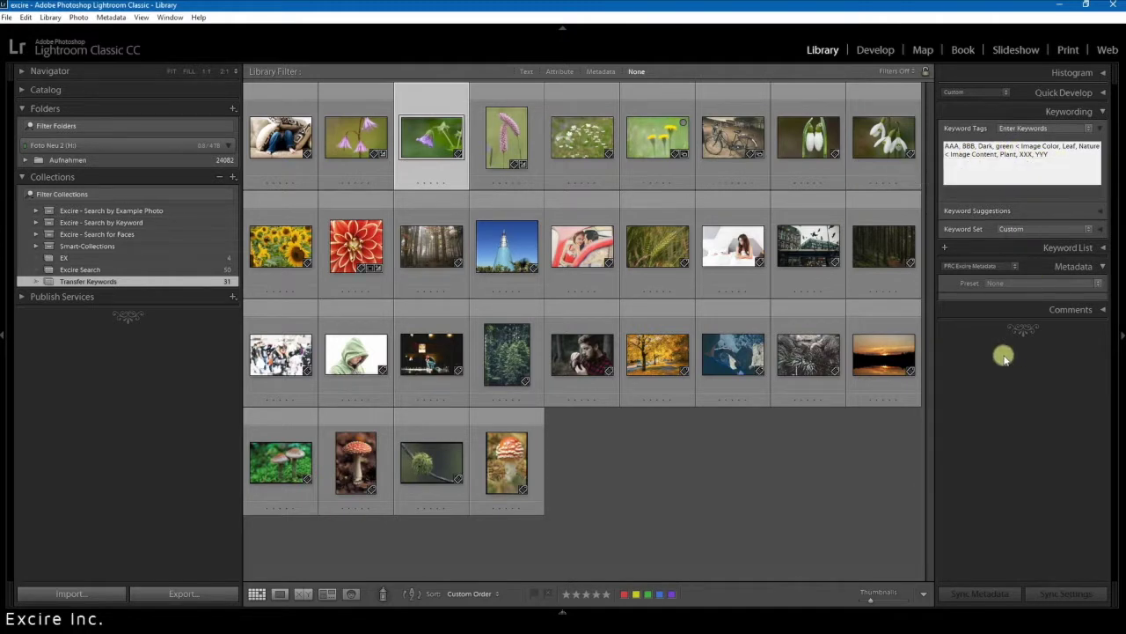
pyautogui.moveTo(1072, 159); pyautogui.dragTo(1018, 154)
pyautogui.click(1014, 151)
pyautogui.click(280, 137)
pyautogui.keyDown('shift'); pyautogui.click(418, 139); pyautogui.keyUp('shift')
# Delete the High Contrast keyword from the sofa photo's keyword tags and clear the photo selection
pyautogui.click(279, 115)
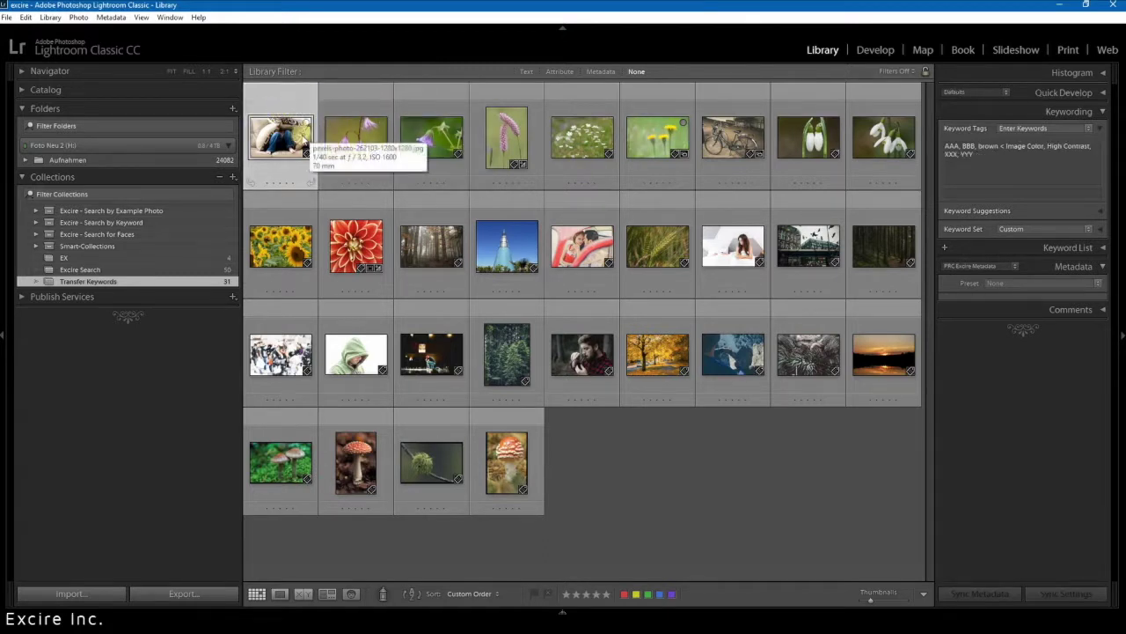
pyautogui.click(991, 147)
pyautogui.hotkey('shift', 'Right')
pyautogui.hotkey('shift', 'Right')
pyautogui.hotkey('shift', 'Right')
pyautogui.hotkey('shift', 'Right')
pyautogui.hotkey('shift', 'Right')
pyautogui.hotkey('shift', 'Right')
pyautogui.hotkey('shift', 'Right')
pyautogui.hotkey('shift', 'Right')
pyautogui.hotkey('shift', 'Right')
pyautogui.hotkey('shift', 'Right')
pyautogui.hotkey('shift', 'Right')
pyautogui.hotkey('shift', 'Right')
pyautogui.hotkey('shift', 'Right')
pyautogui.hotkey('shift', 'Right')
pyautogui.press('Delete')
pyautogui.press('Delete')
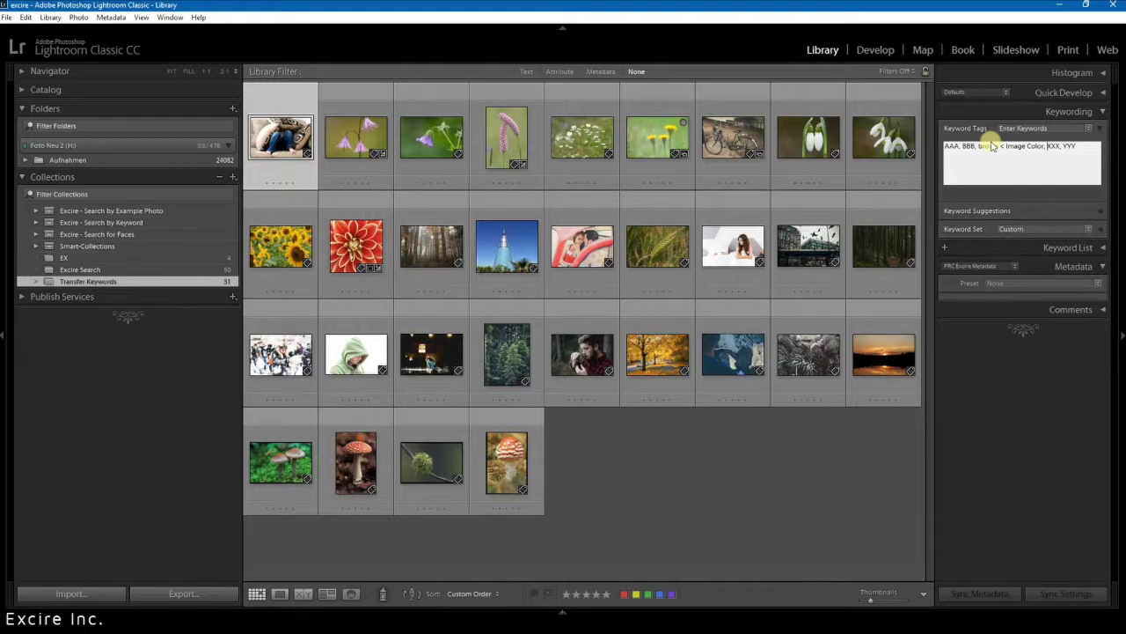
pyautogui.click(564, 487)
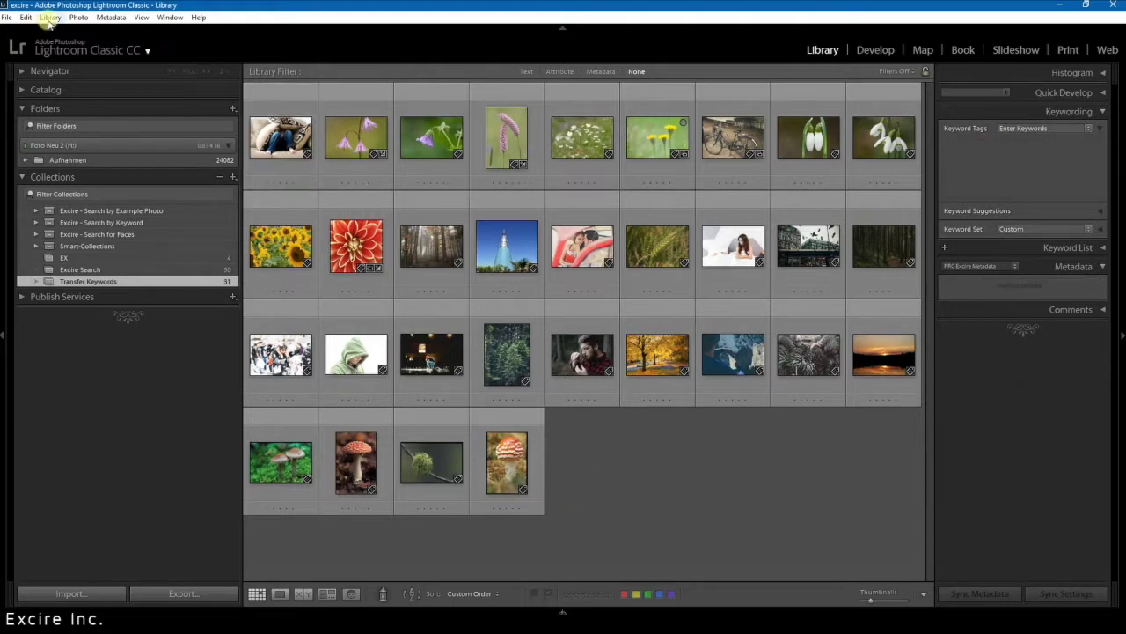
# Batch-transfer Excire Search keywords to the filmstrip photos with restoring of manually deleted keywords enabled
pyautogui.click(50, 19)
pyautogui.moveTo(175, 401)
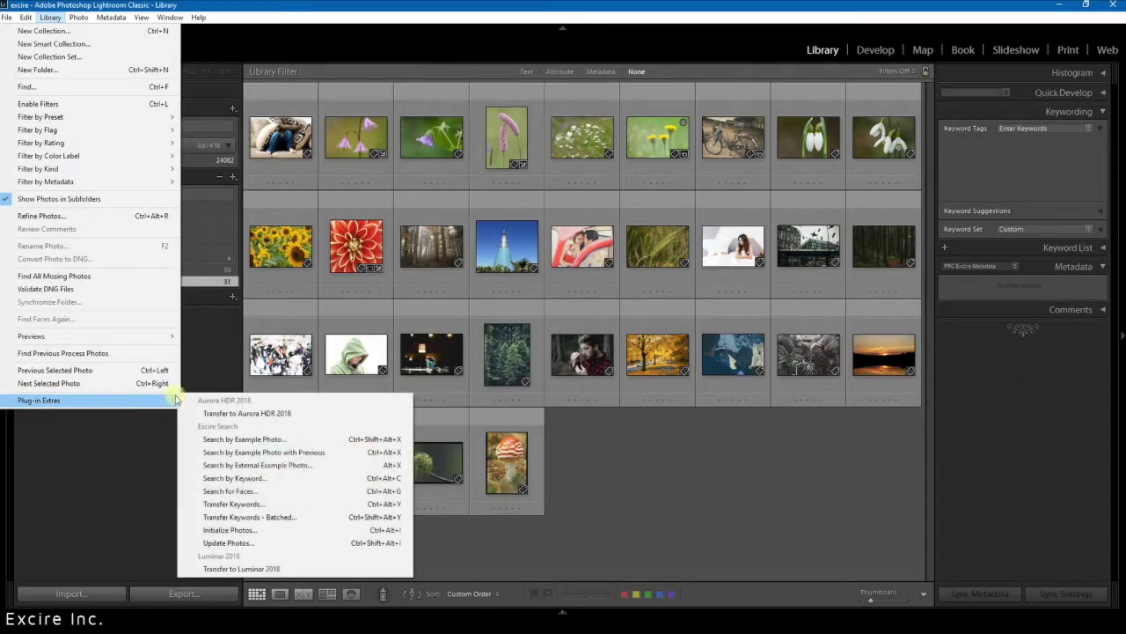
pyautogui.click(224, 516)
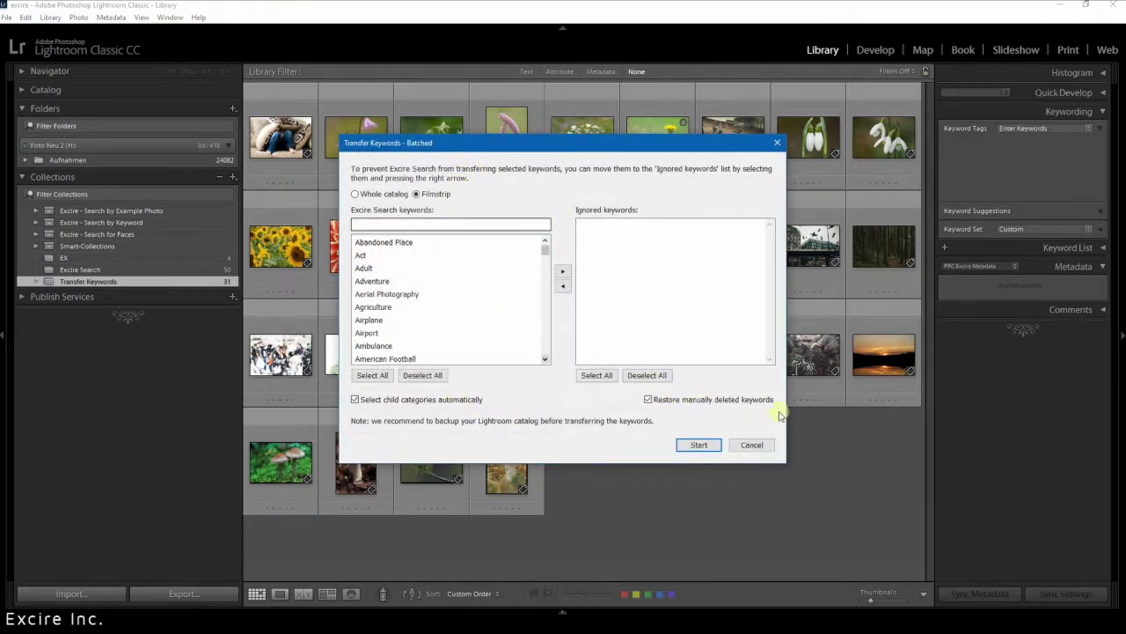
pyautogui.click(648, 399)
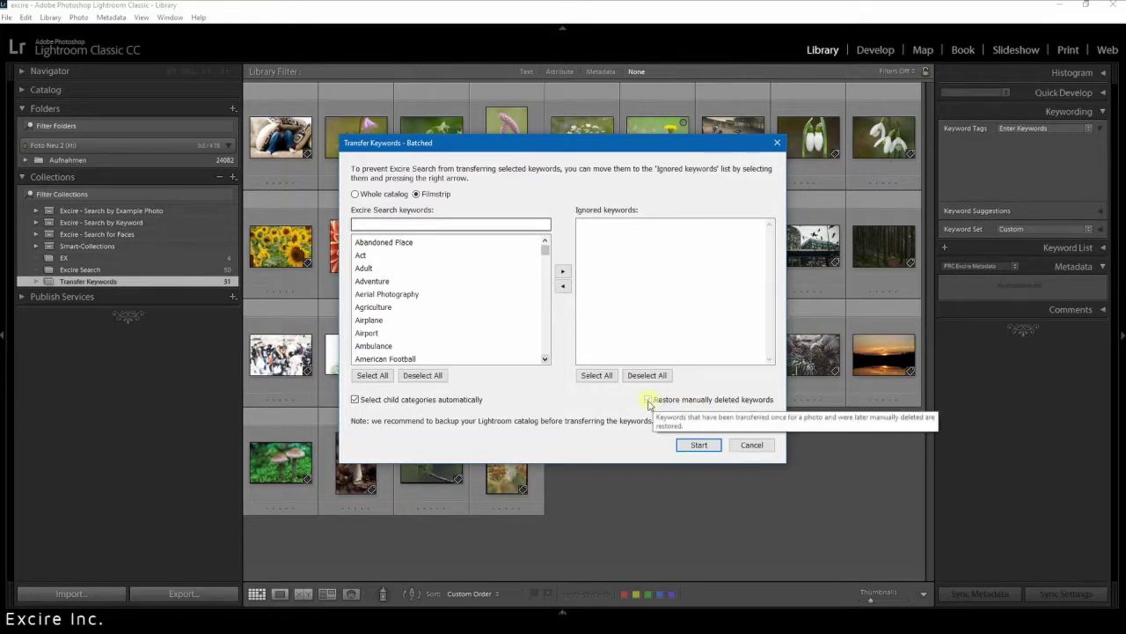
pyautogui.click(648, 401)
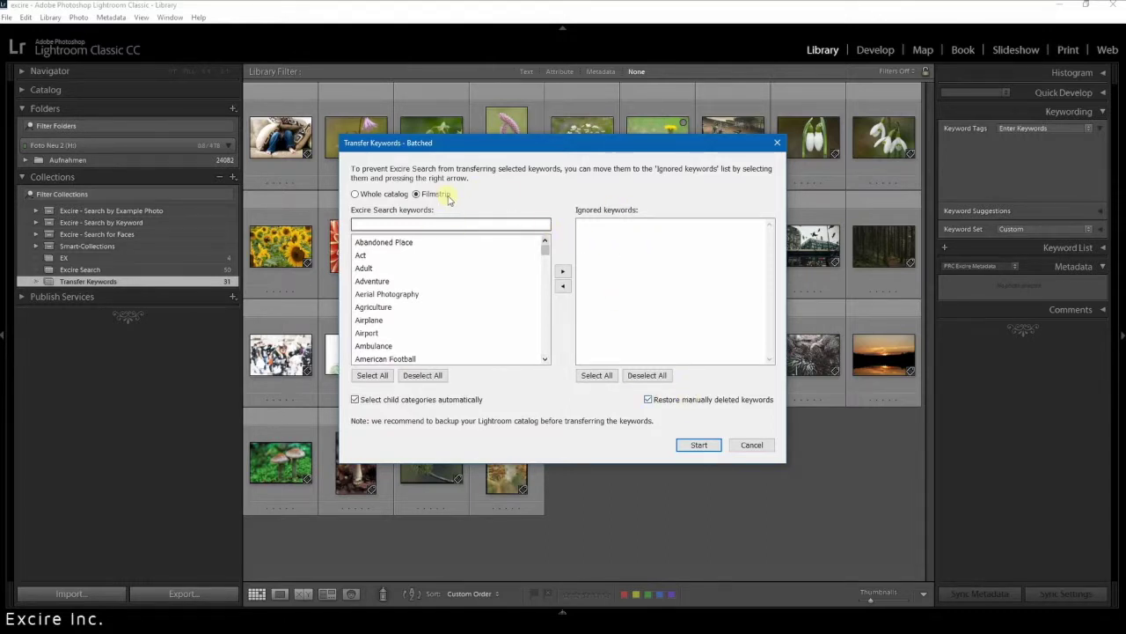
pyautogui.click(704, 444)
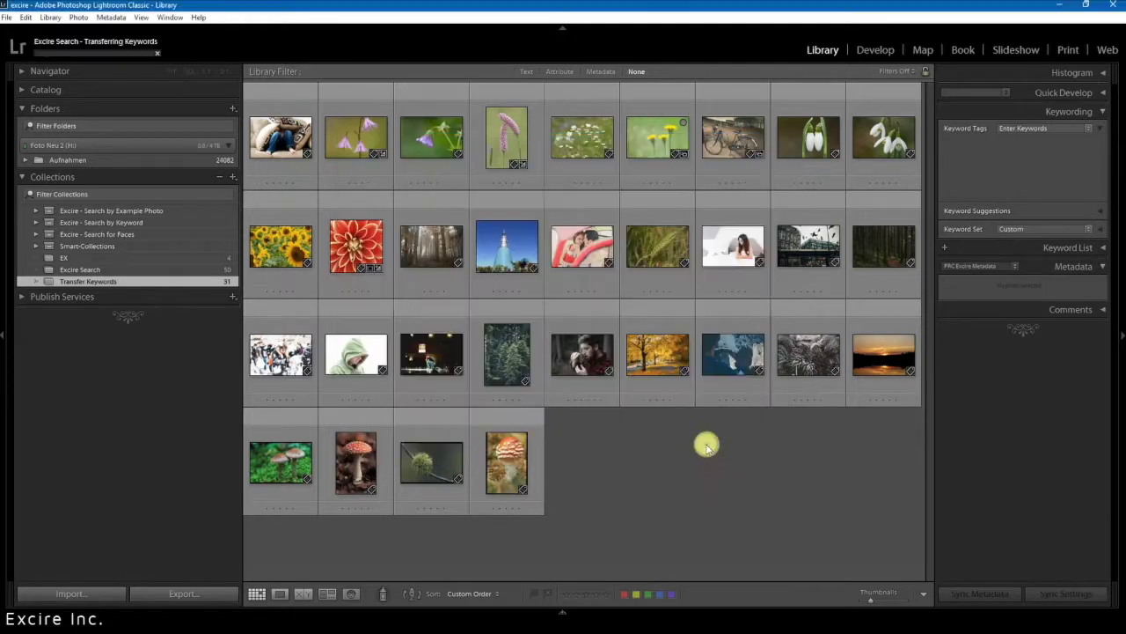
pyautogui.click(651, 318)
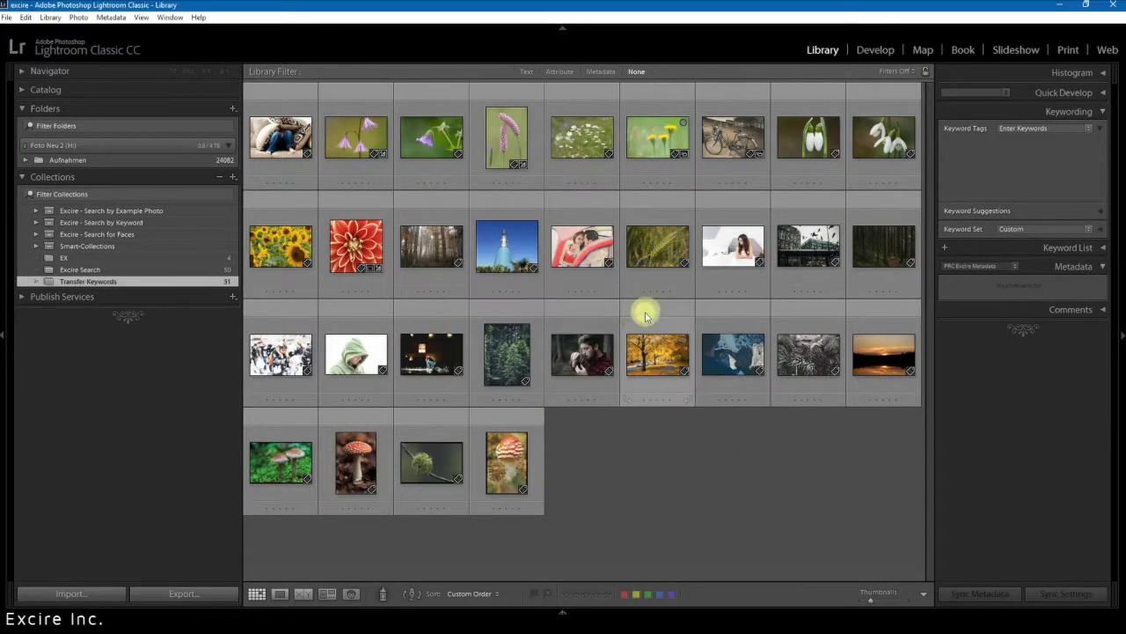
# Examine the keyword tags of the first six photos one after another
pyautogui.click(299, 109)
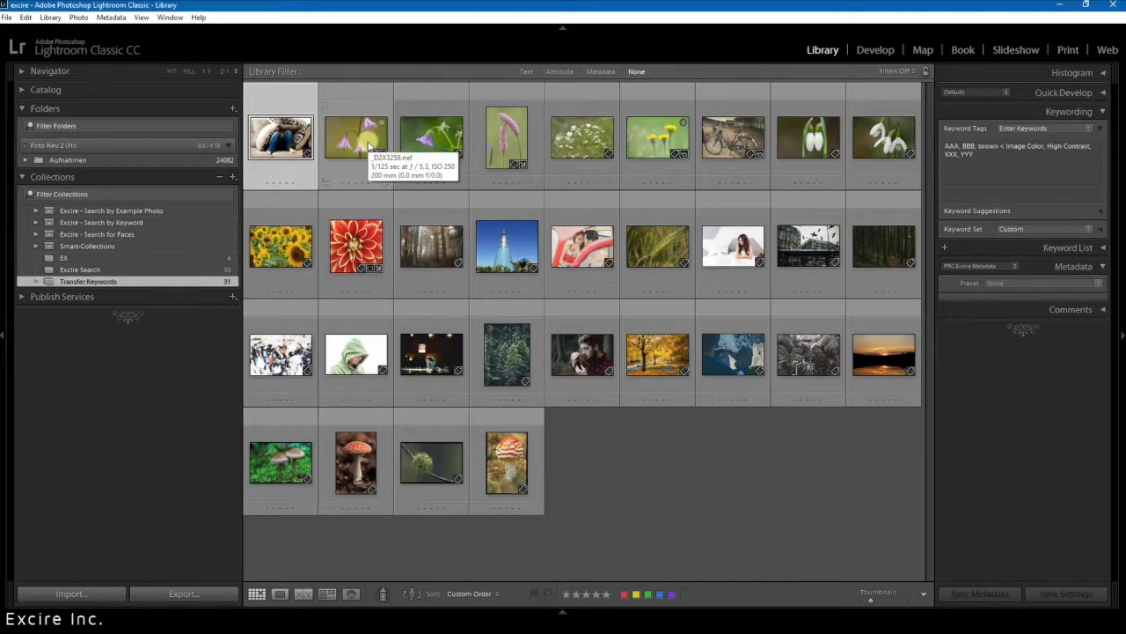
pyautogui.click(371, 147)
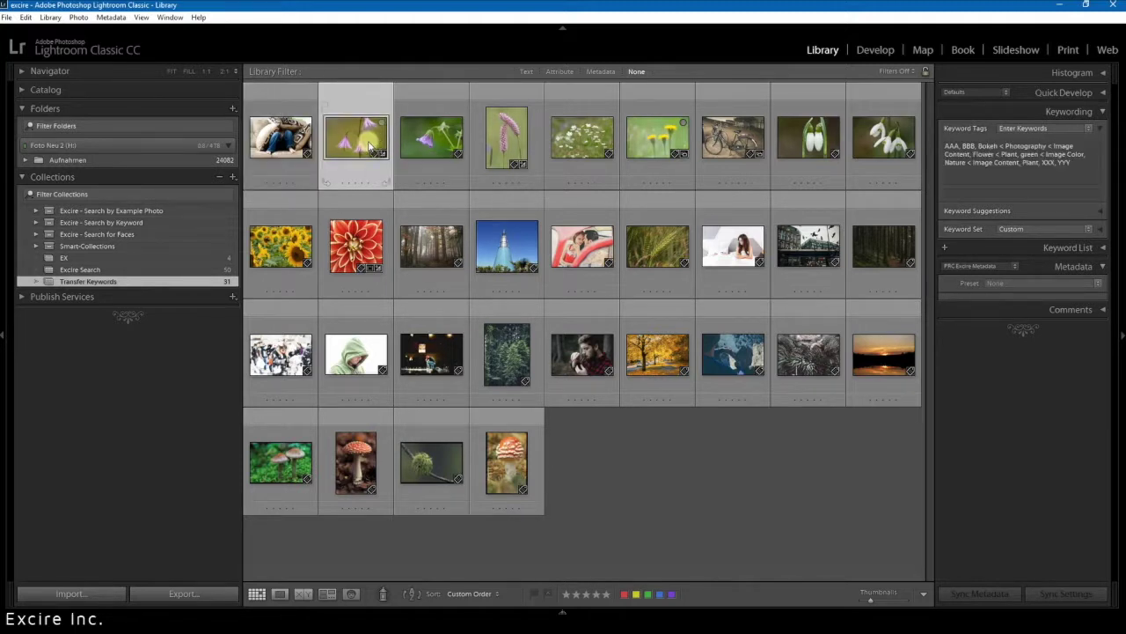
pyautogui.click(420, 134)
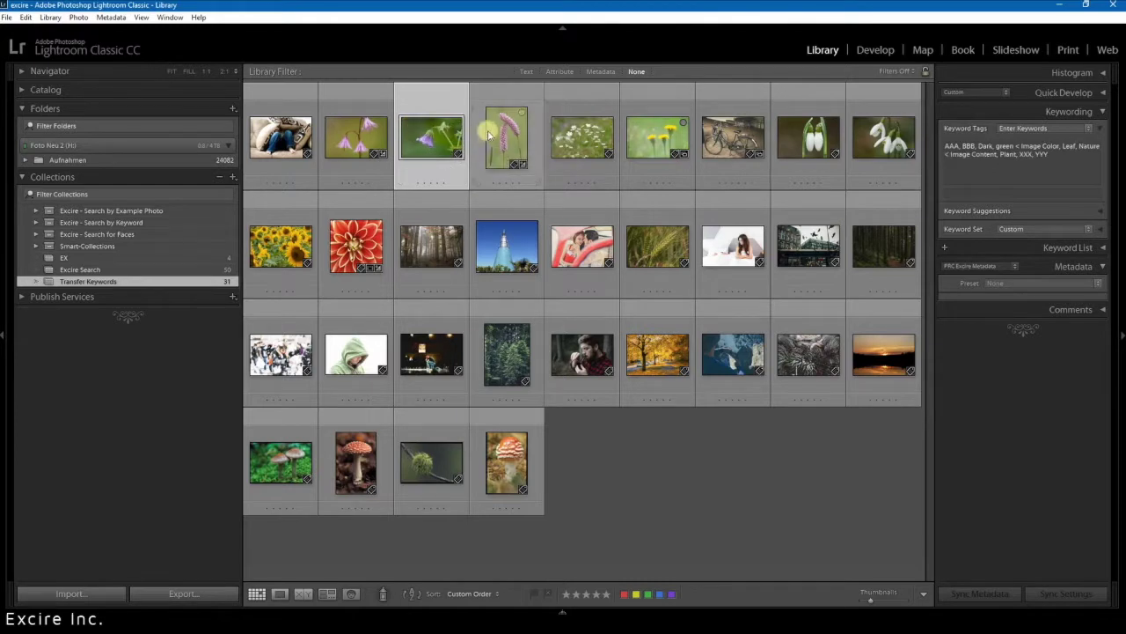
pyautogui.click(493, 124)
pyautogui.click(594, 138)
pyautogui.click(652, 137)
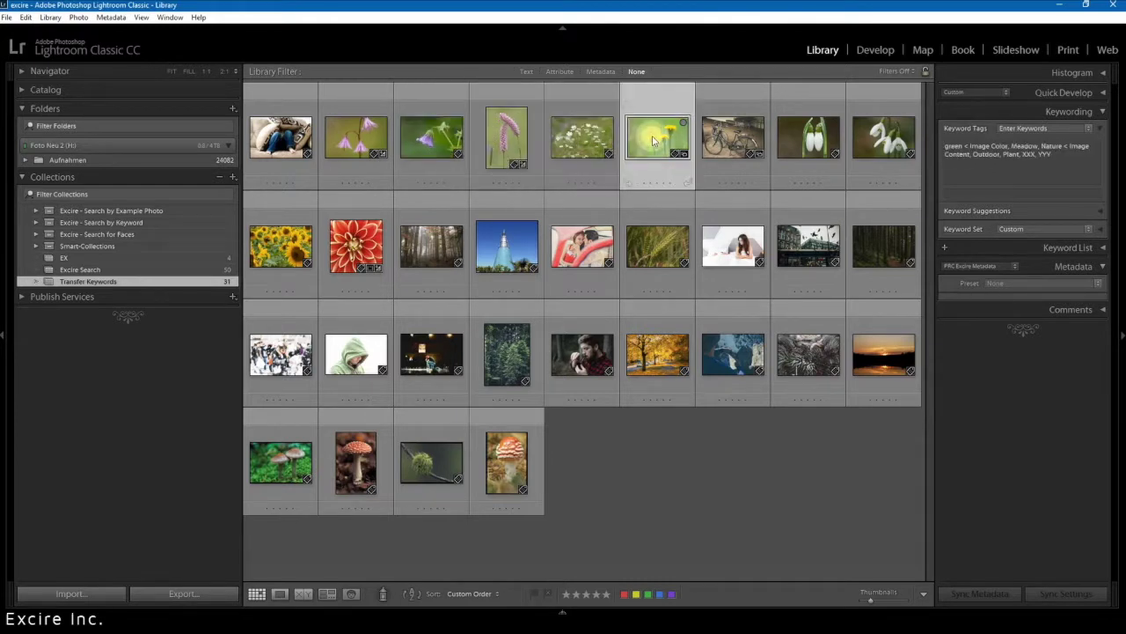
# Change the bicycle photo's Unsaturated keyword to saturated in its keyword tags
pyautogui.click(751, 152)
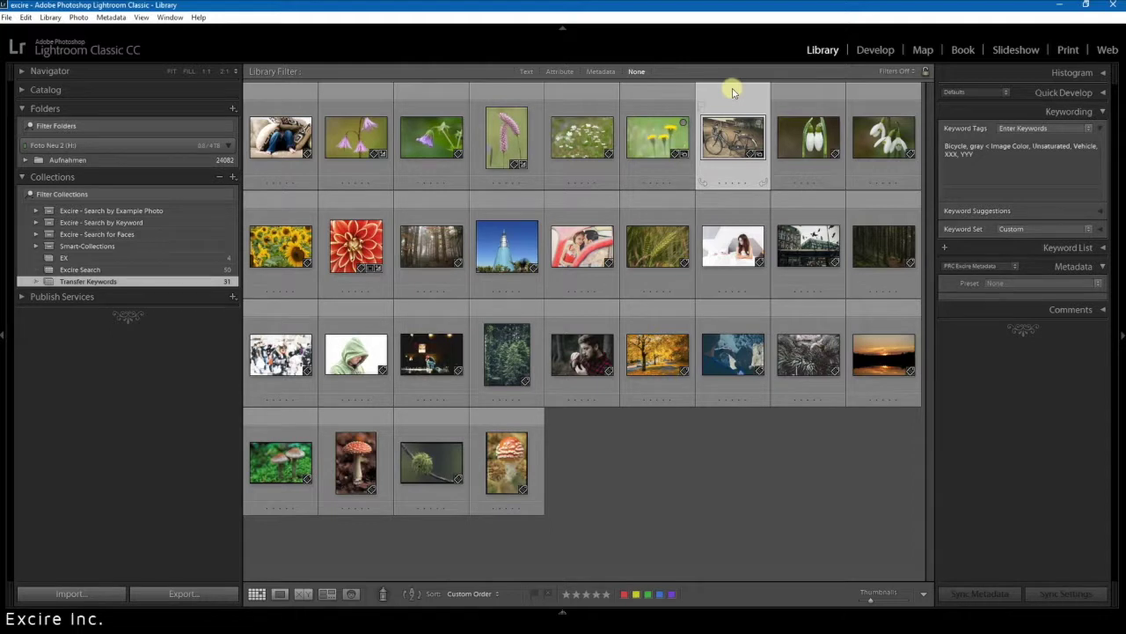
pyautogui.click(1016, 160)
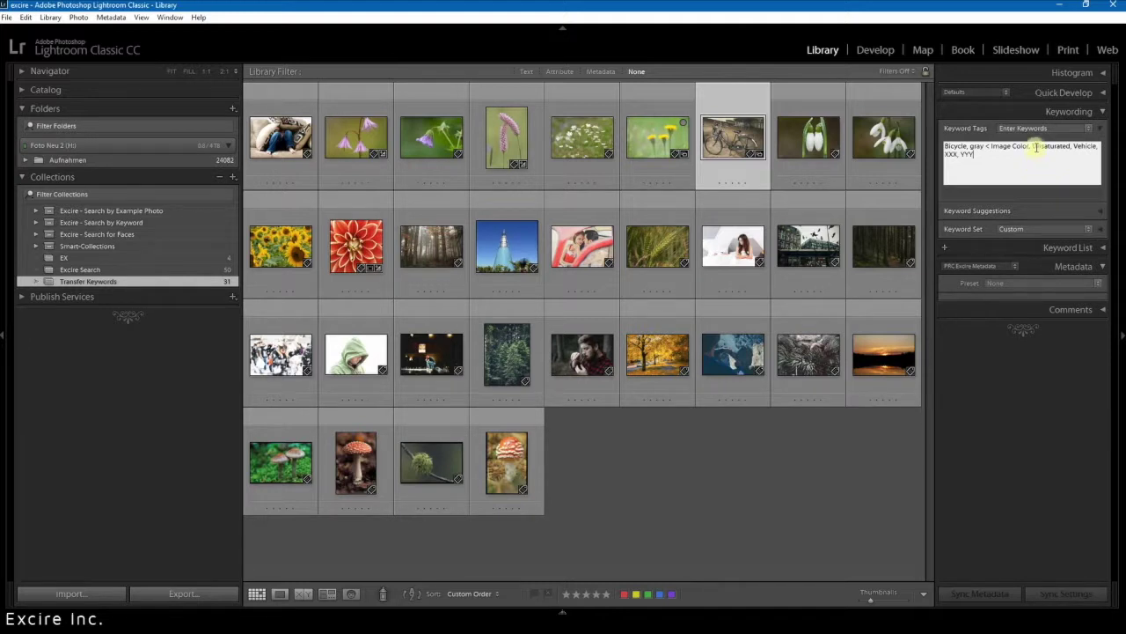
pyautogui.click(1032, 147)
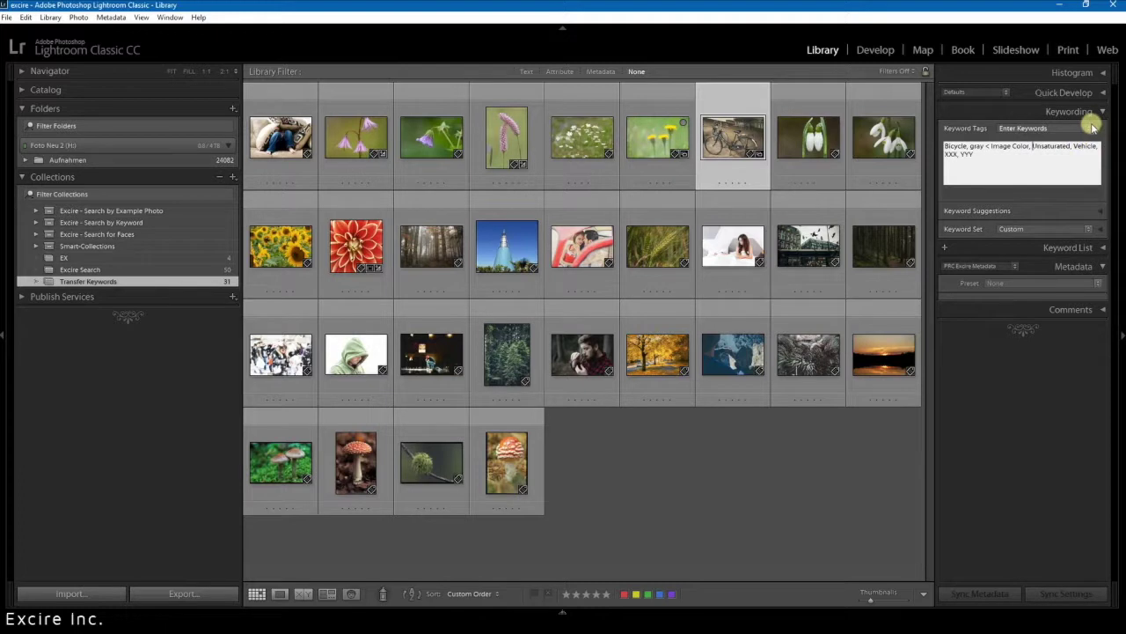
pyautogui.press('Delete')
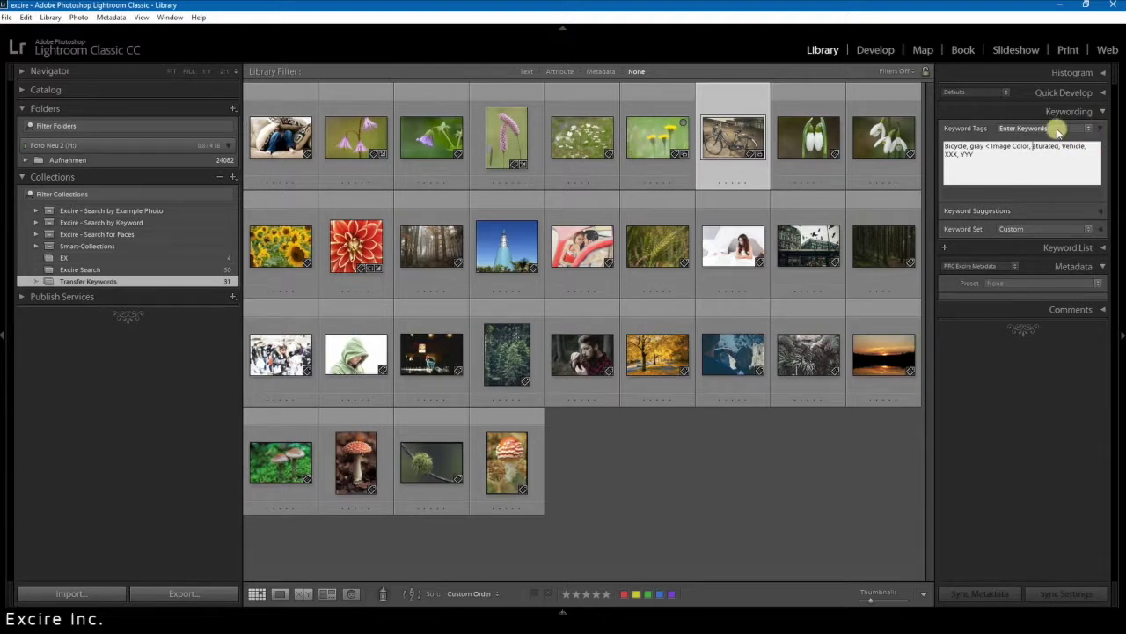
pyautogui.click(1017, 169)
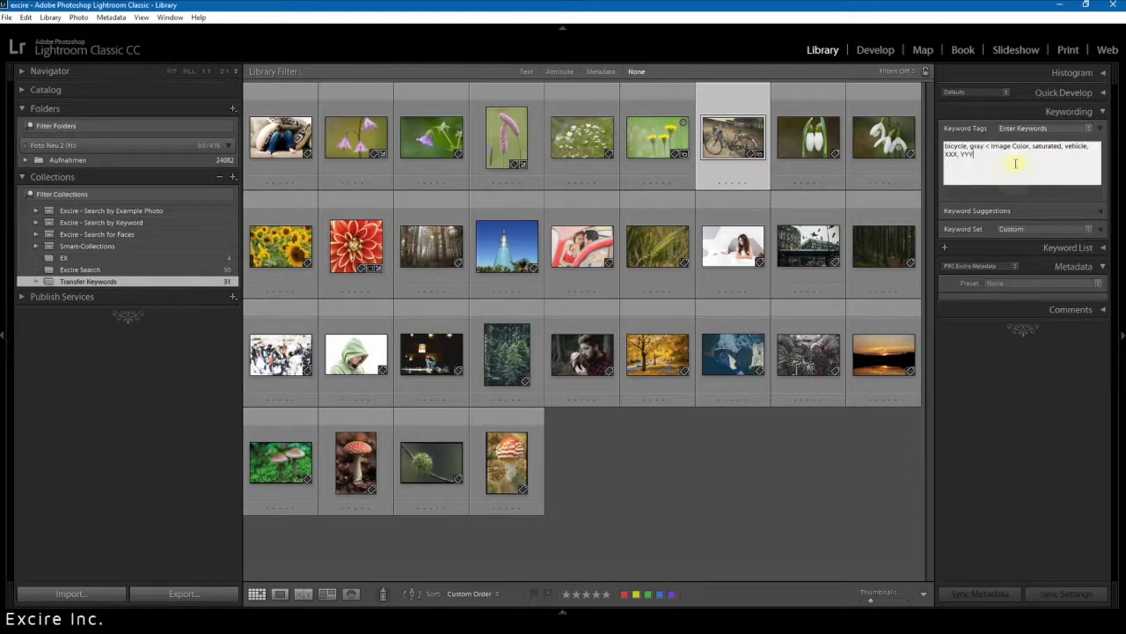
pyautogui.click(755, 132)
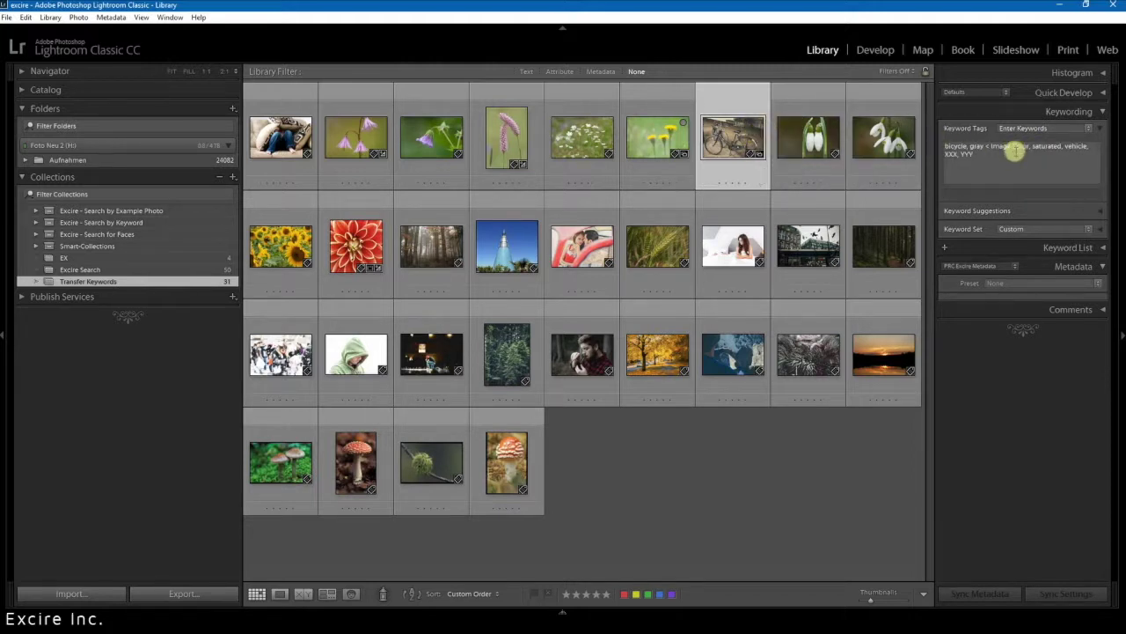
pyautogui.click(695, 134)
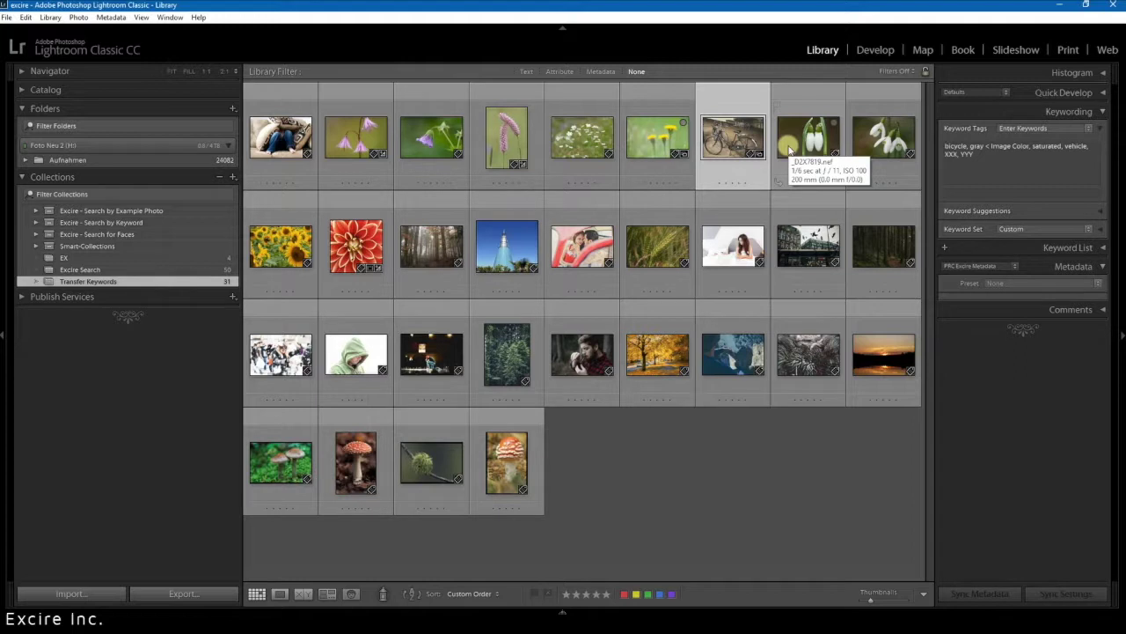
# Save the metadata of the second photo, the pink bellflowers, to its file
pyautogui.click(377, 112)
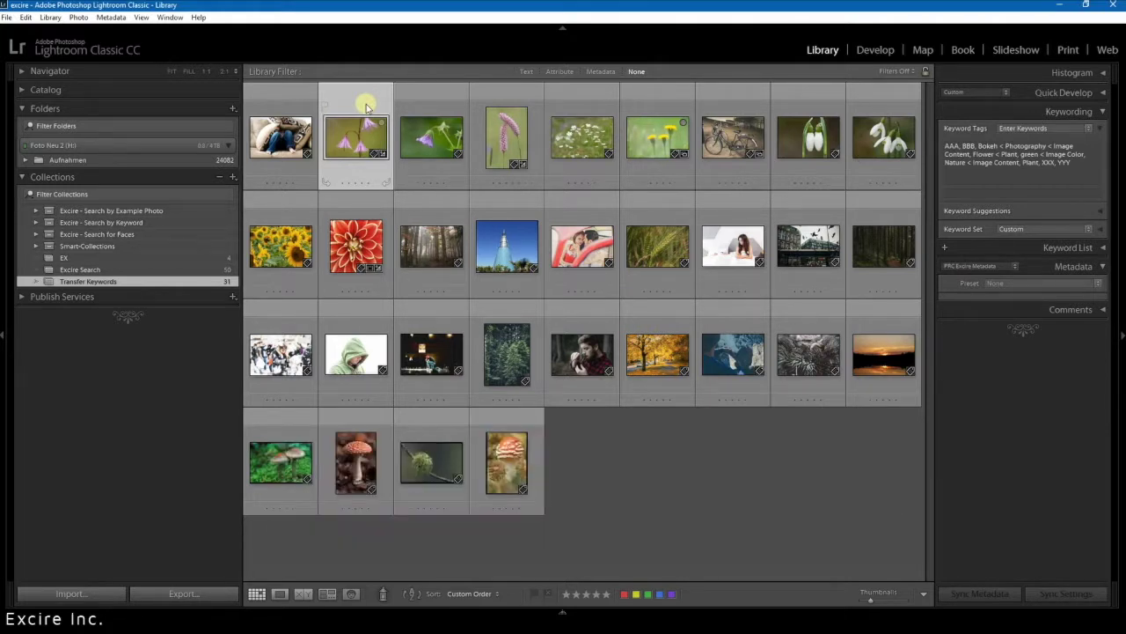
pyautogui.hotkey('ctrl', 's')
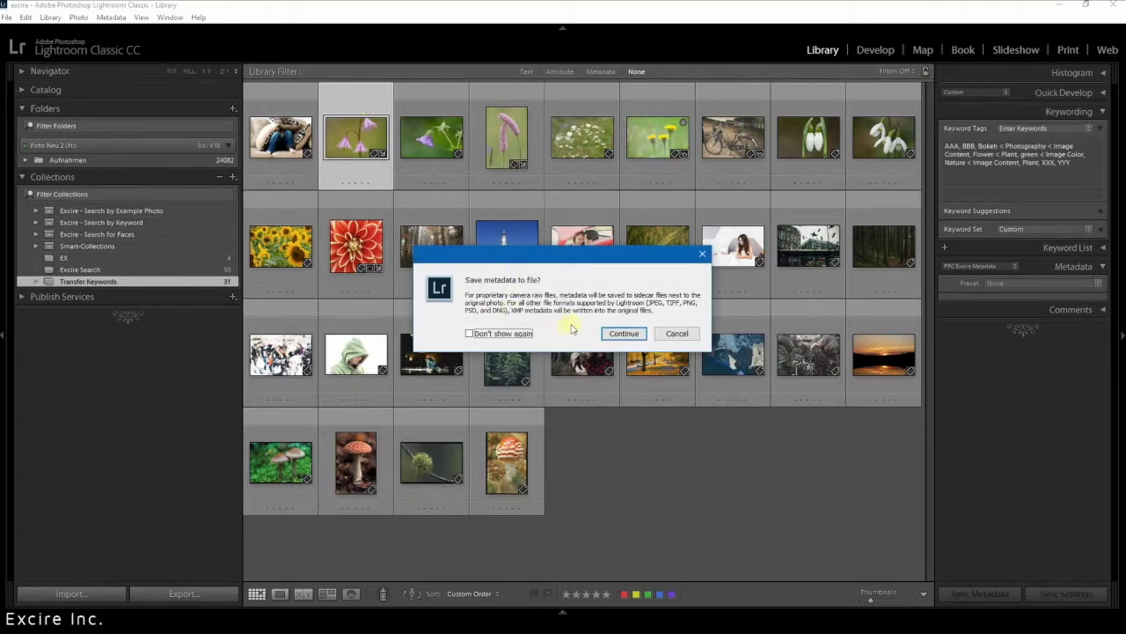
pyautogui.click(621, 335)
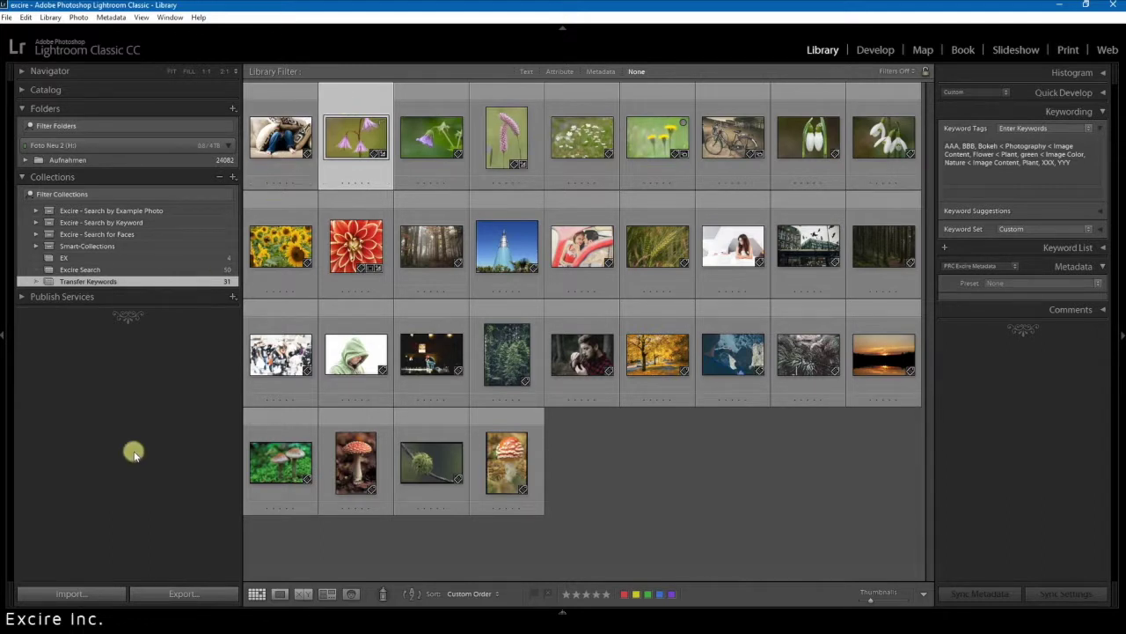
# Switch to the Excire folder in File Explorer, open excire-11.xmp in Notepad++ and minimize the folder window
pyautogui.click(104, 620)
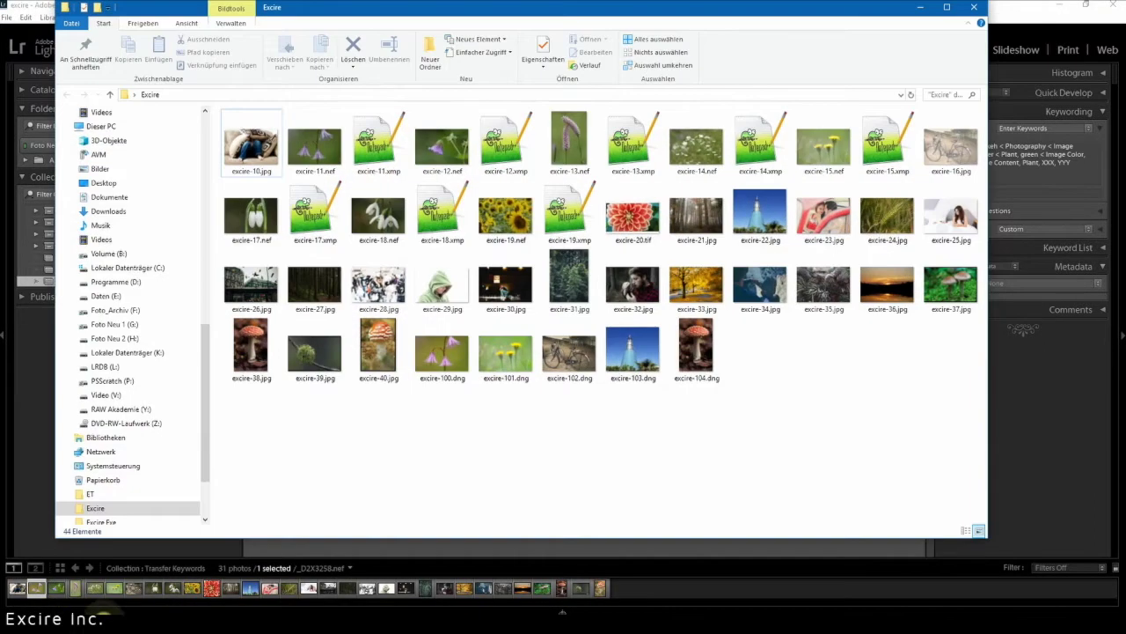
pyautogui.click(326, 151)
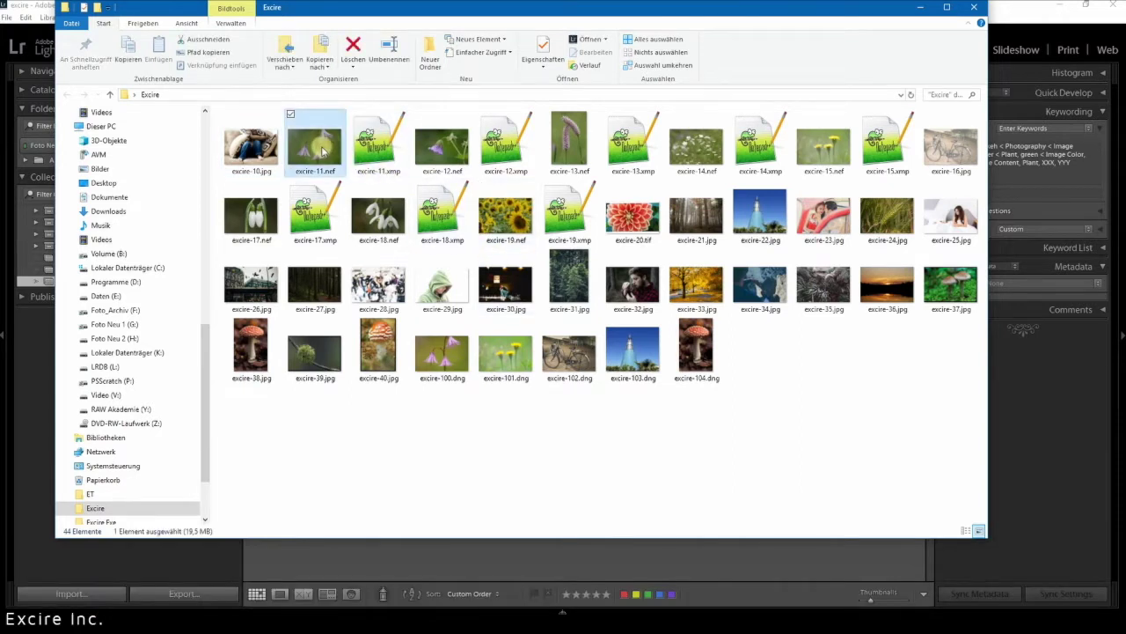
pyautogui.moveTo(420, 11); pyautogui.dragTo(416, 53)
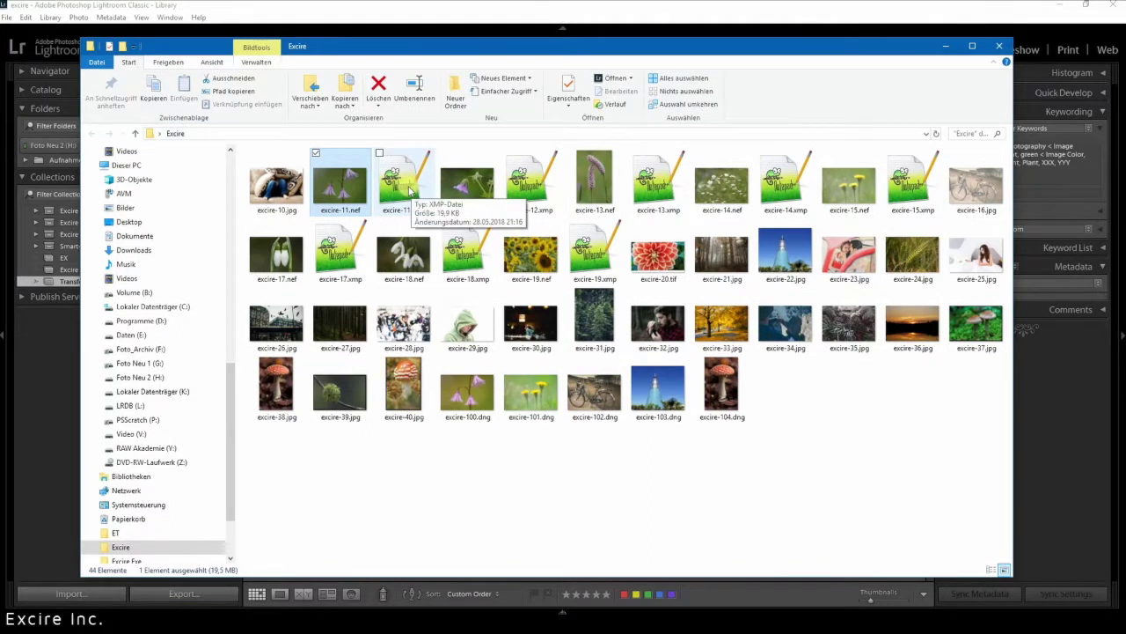
pyautogui.doubleClick(413, 192)
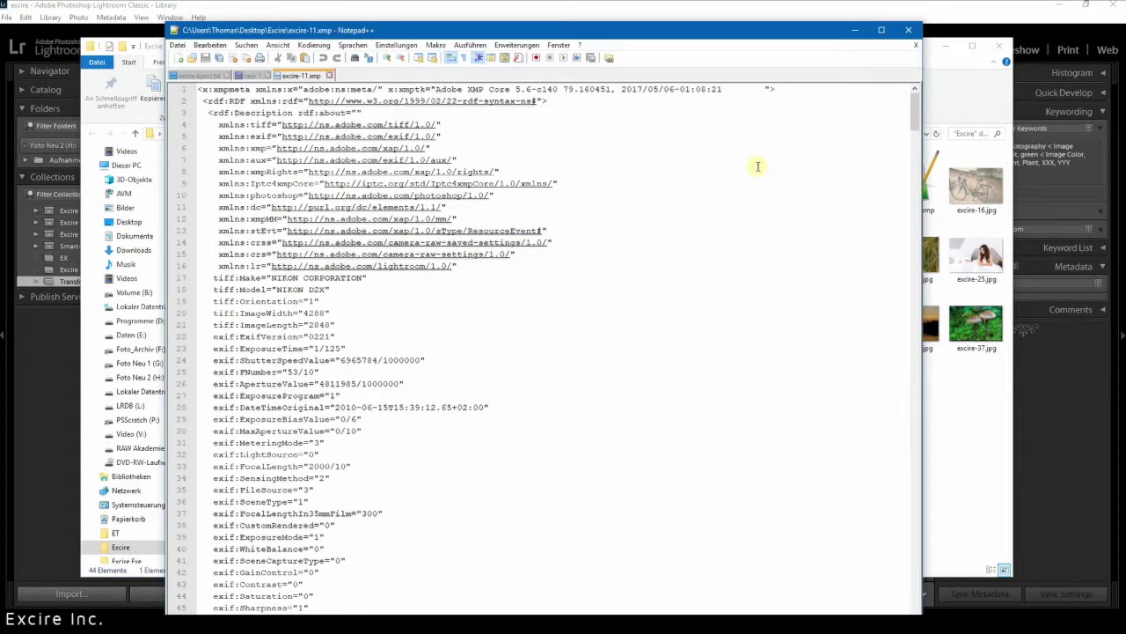
pyautogui.click(775, 92)
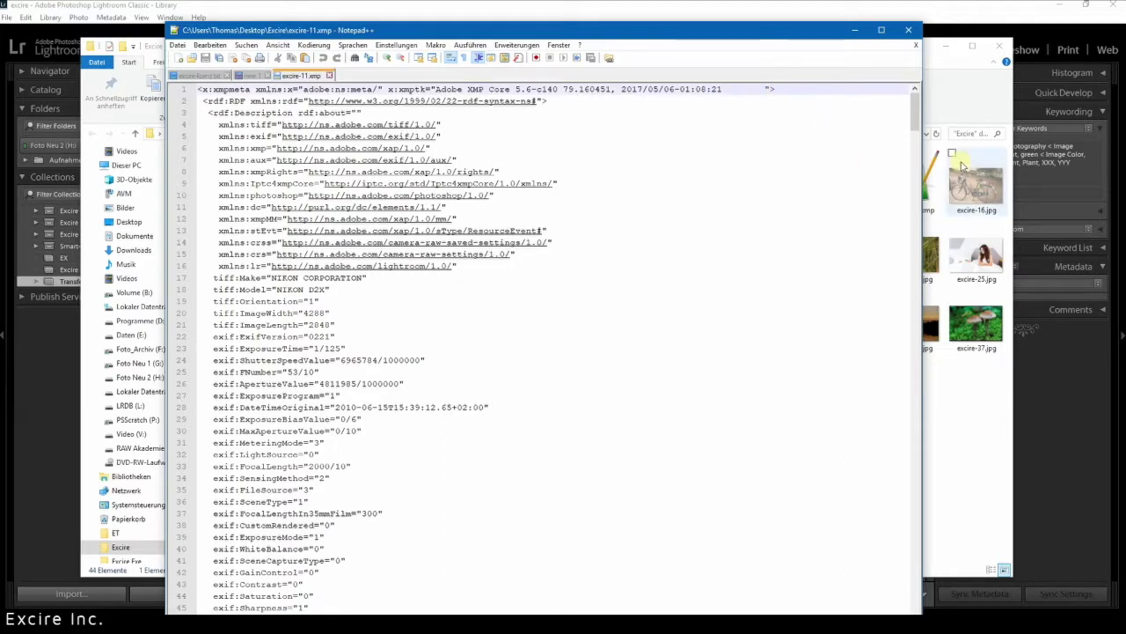
pyautogui.click(962, 109)
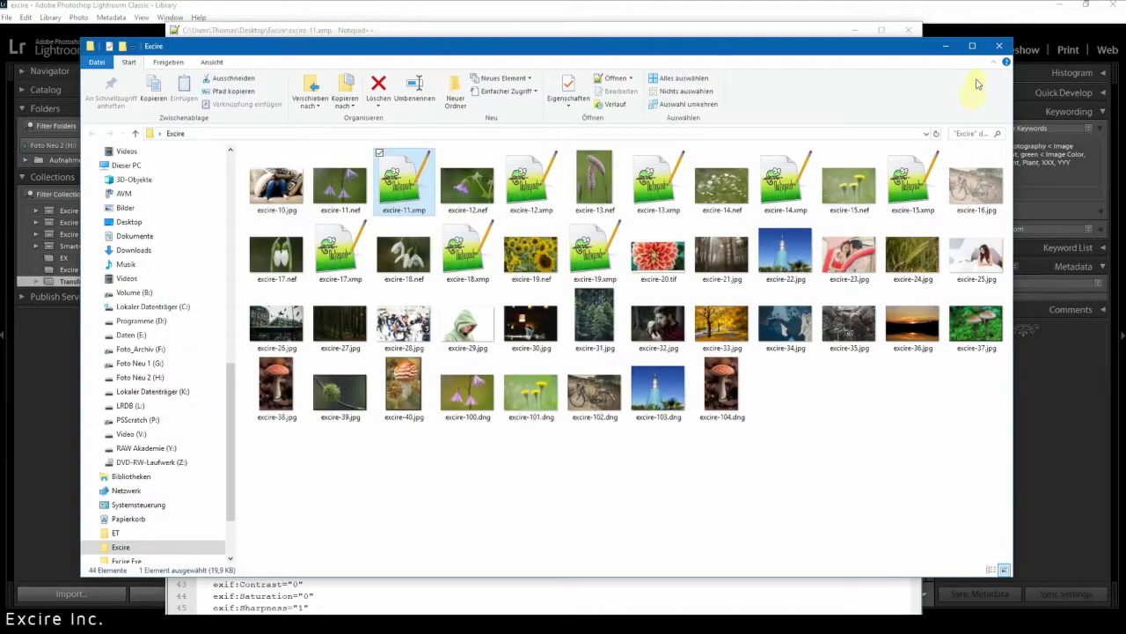
pyautogui.click(946, 48)
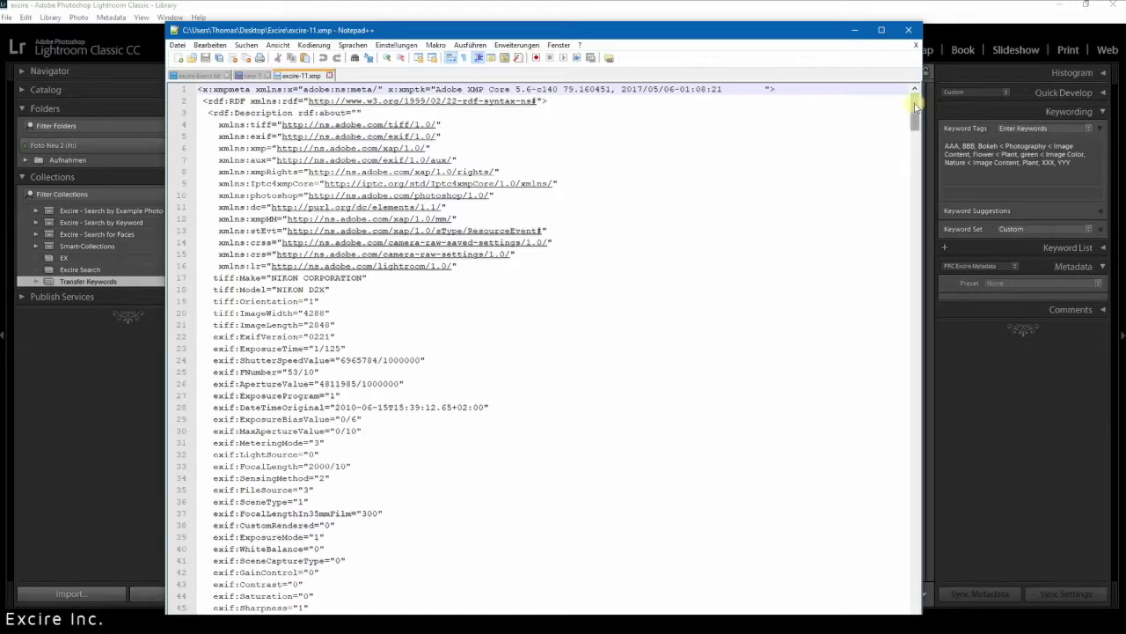
# Highlight the flat keyword list in the dc:subject block of excire-11.xmp and compare it with the photo's keyword tags
pyautogui.click(1002, 152)
pyautogui.moveTo(917, 112); pyautogui.dragTo(933, 284)
pyautogui.moveTo(219, 194); pyautogui.dragTo(418, 353)
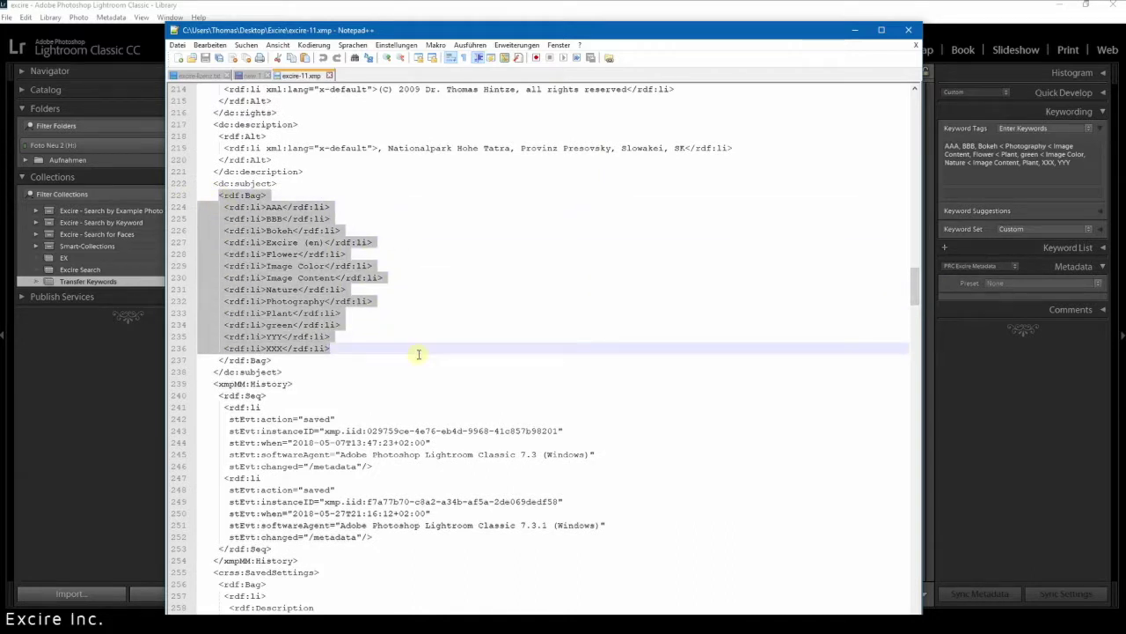
pyautogui.click(1004, 154)
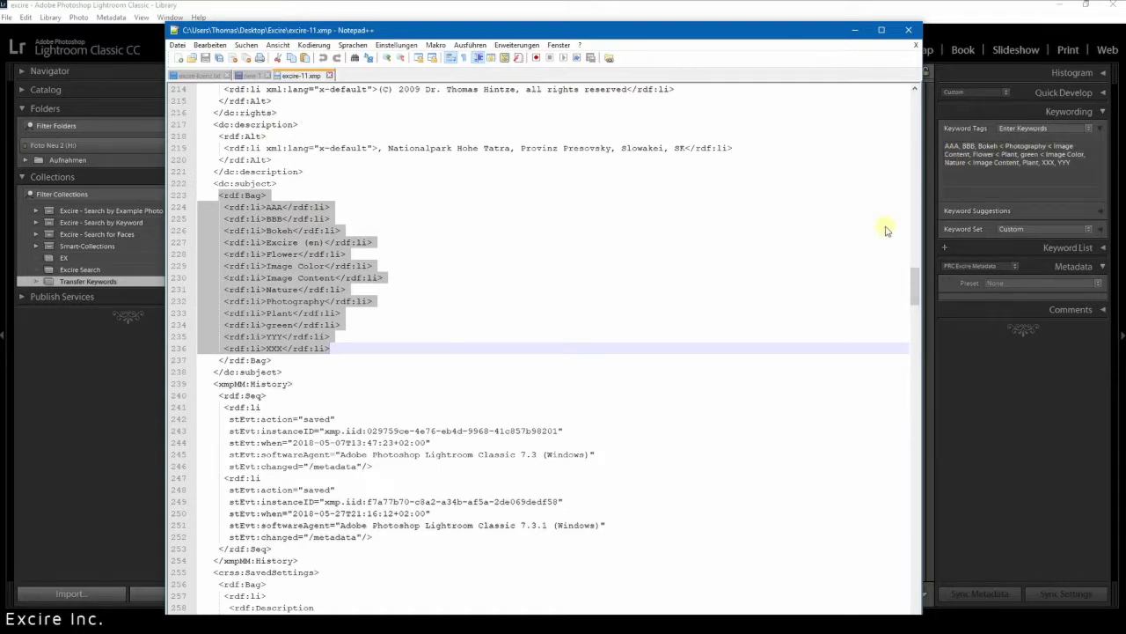
# Highlight the lr:hierarchicalSubject block in excire-11.xmp, compare it with the photo's keyword tags and close the text editor
pyautogui.moveTo(915, 283); pyautogui.dragTo(914, 486)
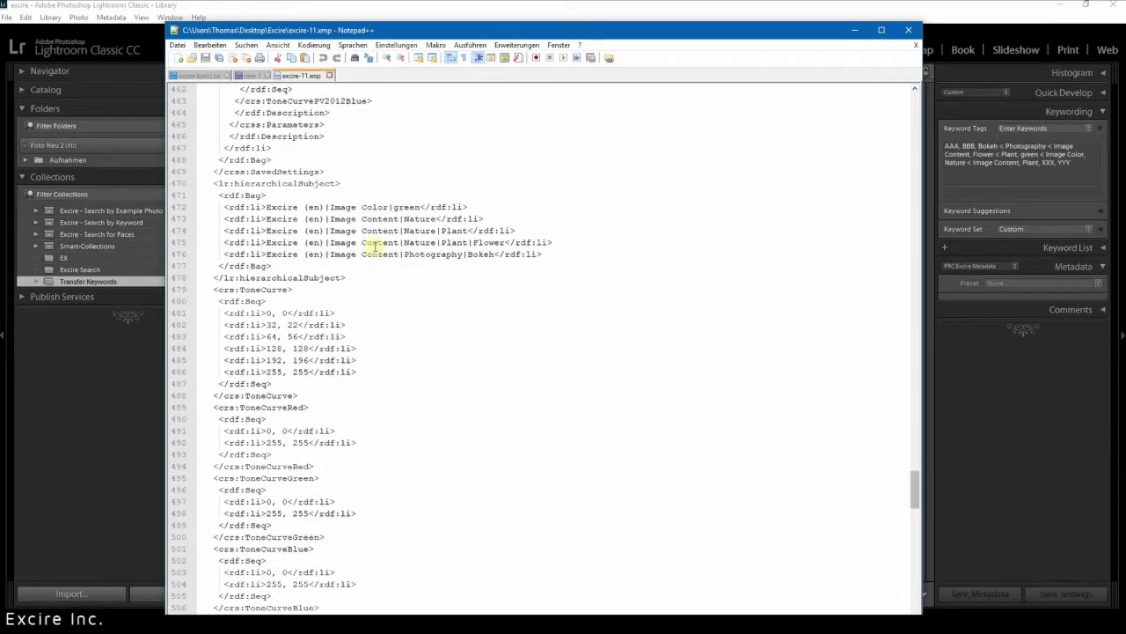
pyautogui.moveTo(217, 195); pyautogui.dragTo(604, 242)
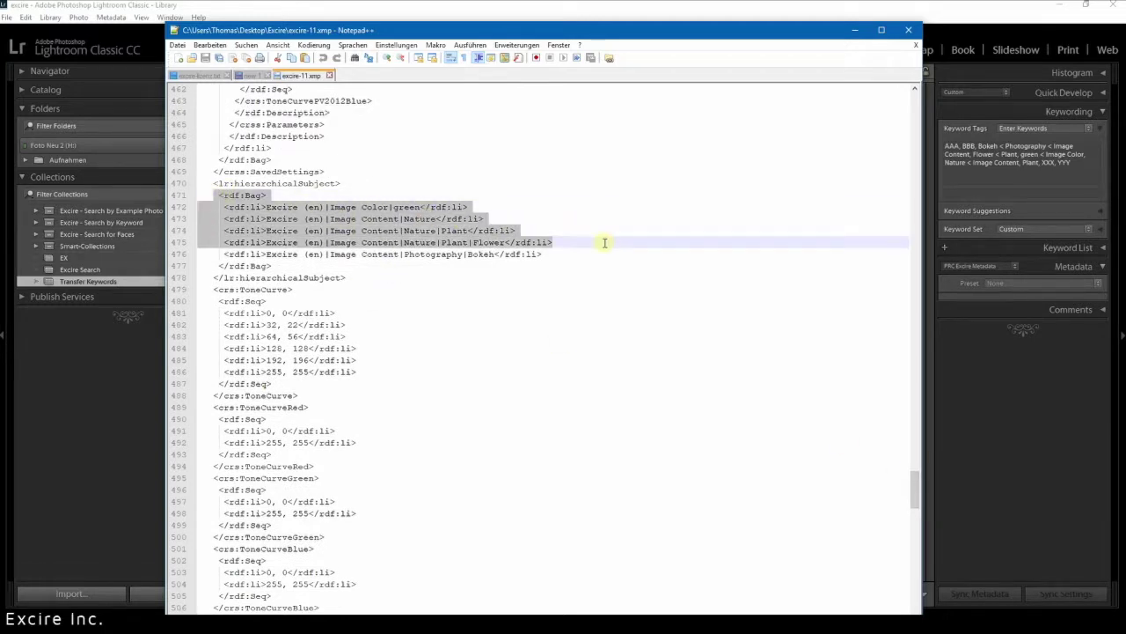
pyautogui.moveTo(210, 183); pyautogui.dragTo(553, 281)
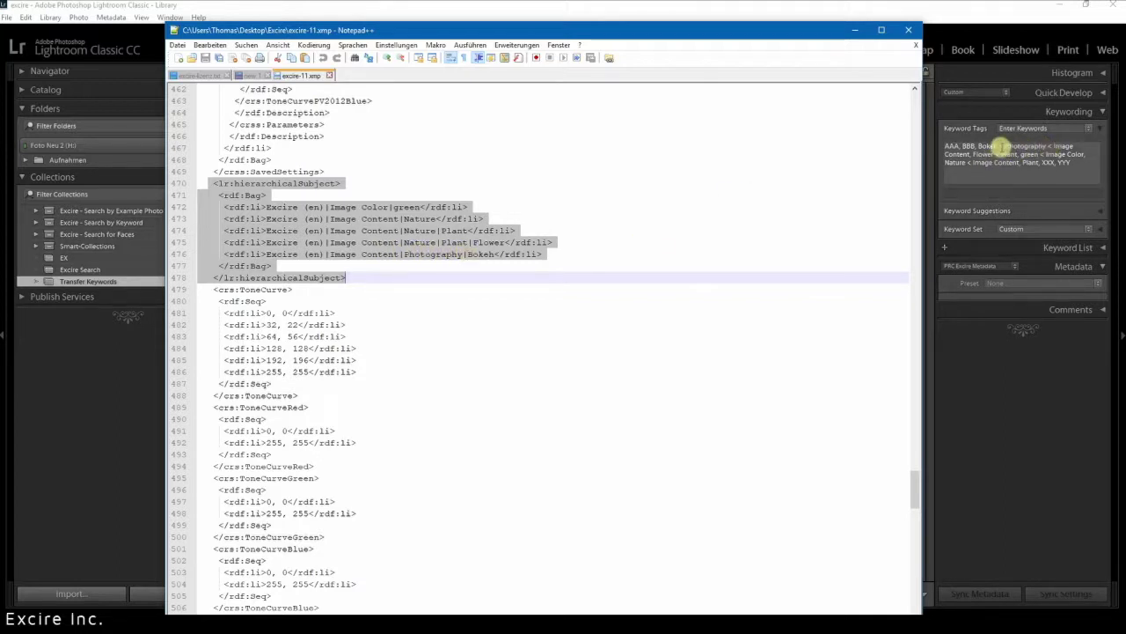
pyautogui.moveTo(978, 146); pyautogui.dragTo(1080, 165)
pyautogui.click(327, 621)
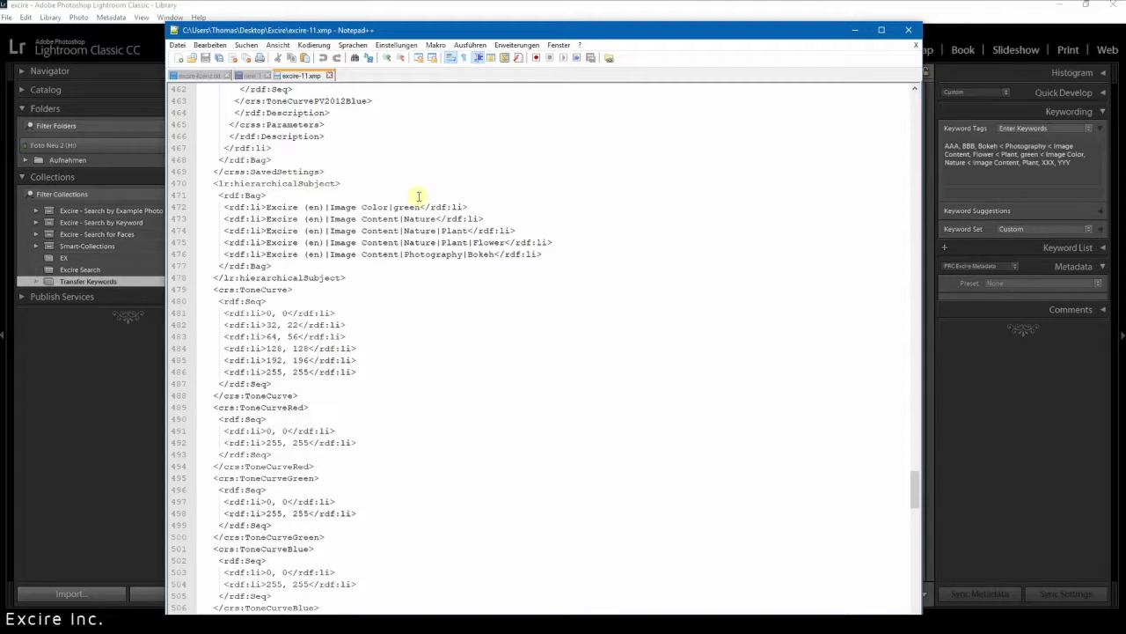
pyautogui.click(909, 30)
pyautogui.click(598, 478)
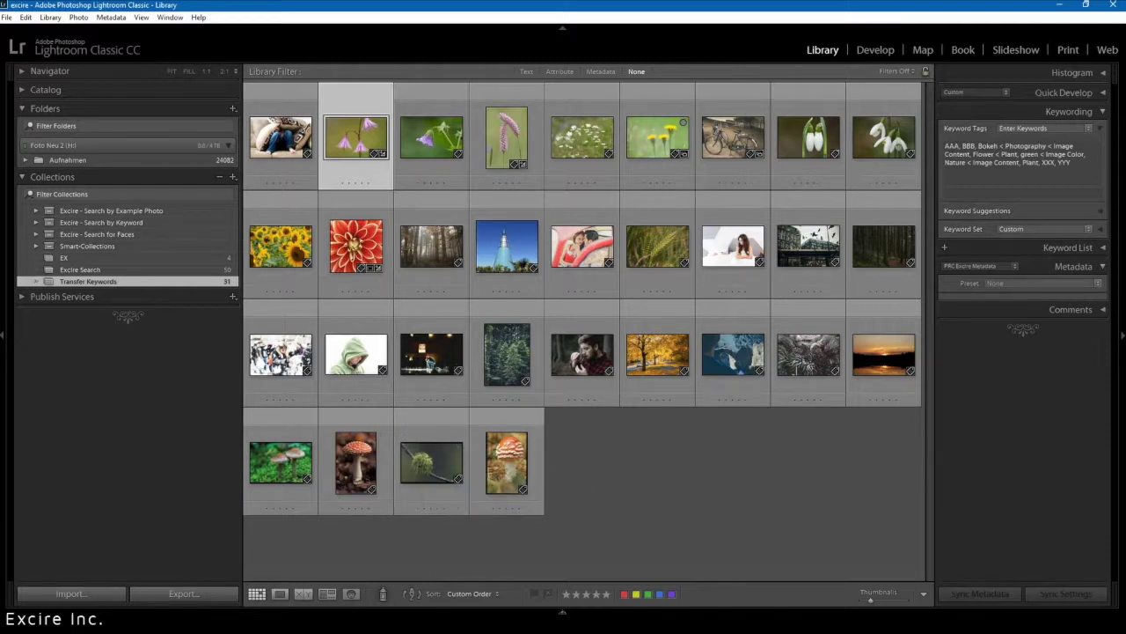
# Switch to Adobe Bridge, select excire-100.dng and compare its keyword hierarchy with the photo's keyword tags in Lightroom
pyautogui.click(533, 626)
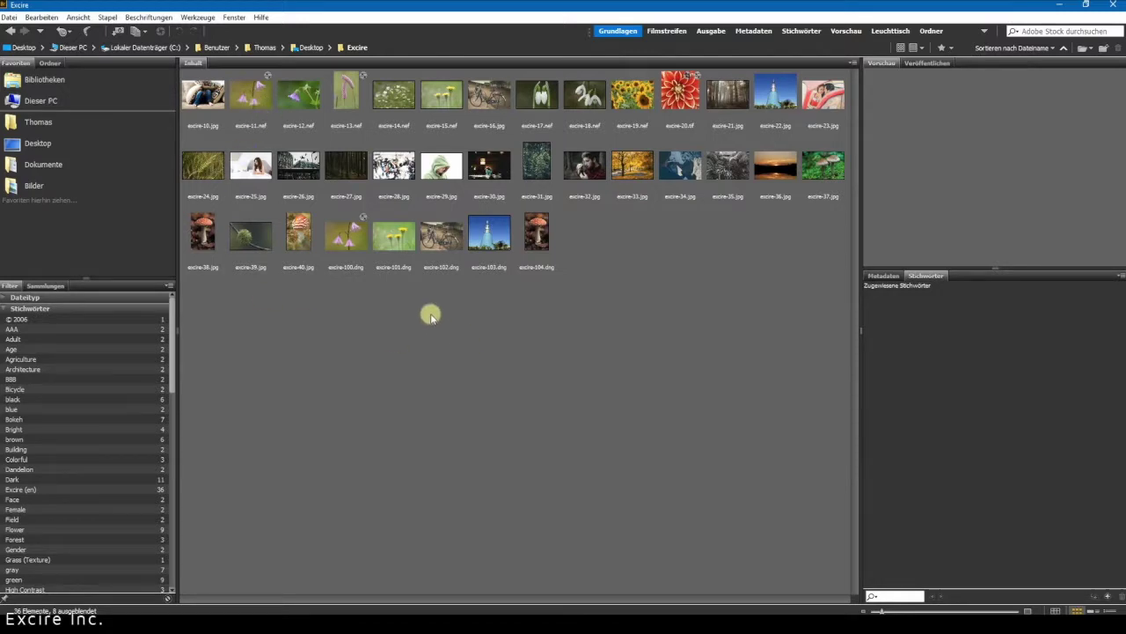
pyautogui.click(349, 243)
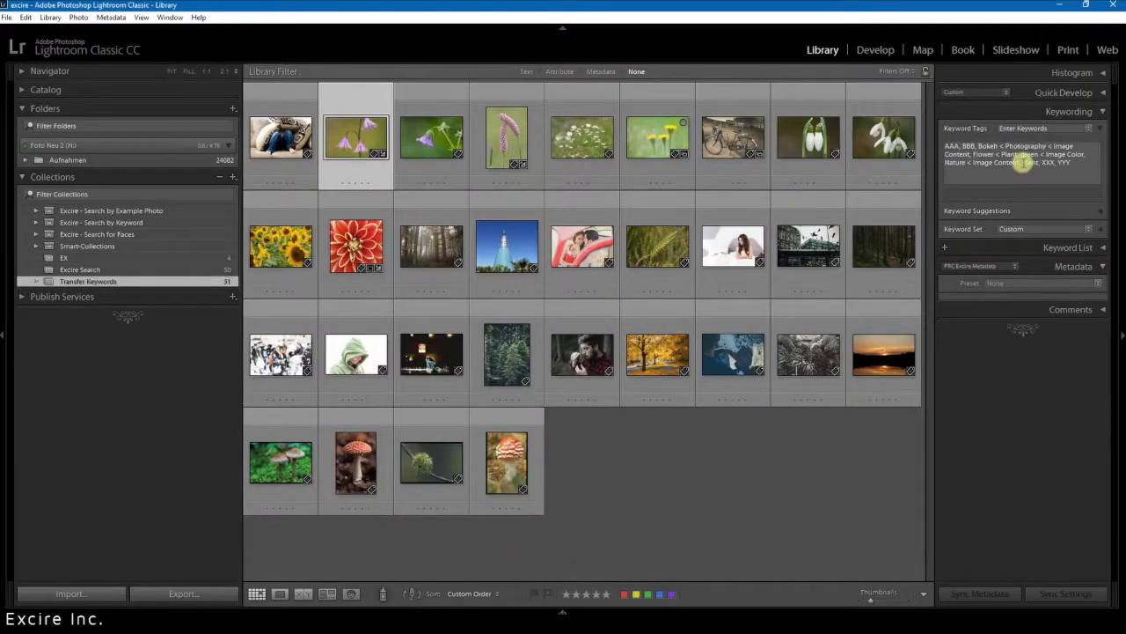
pyautogui.click(550, 624)
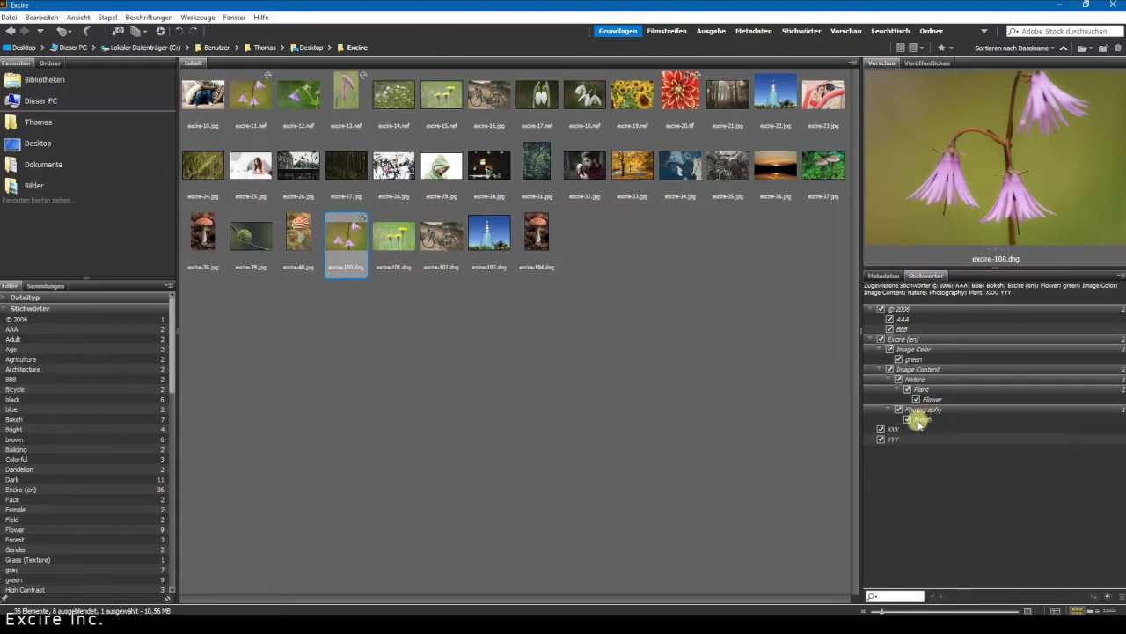
pyautogui.click(431, 624)
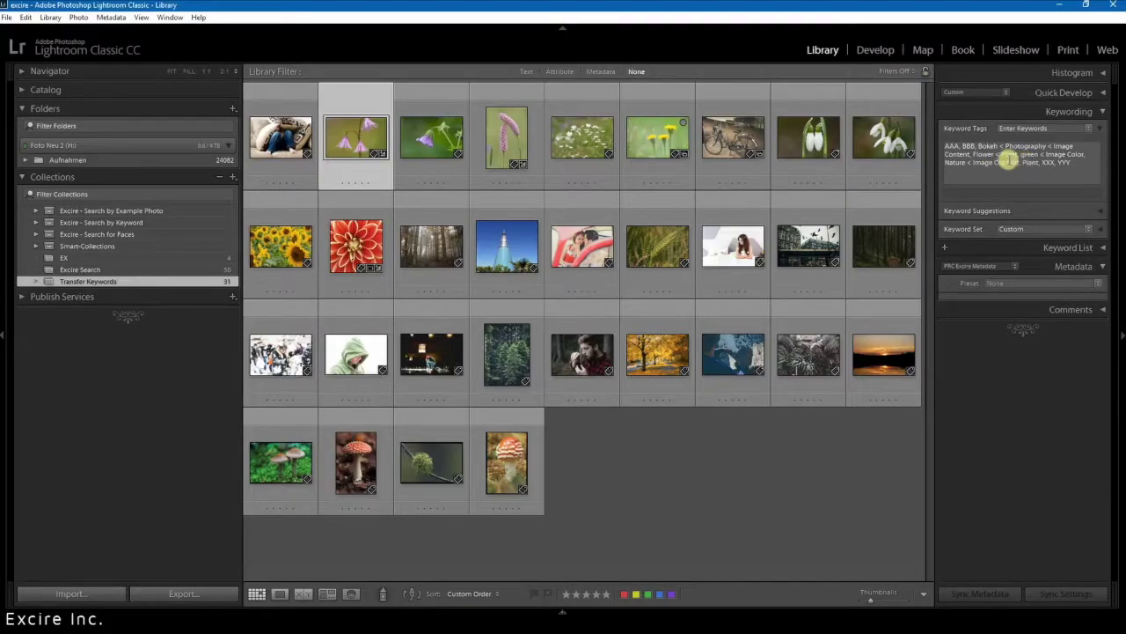
pyautogui.click(661, 626)
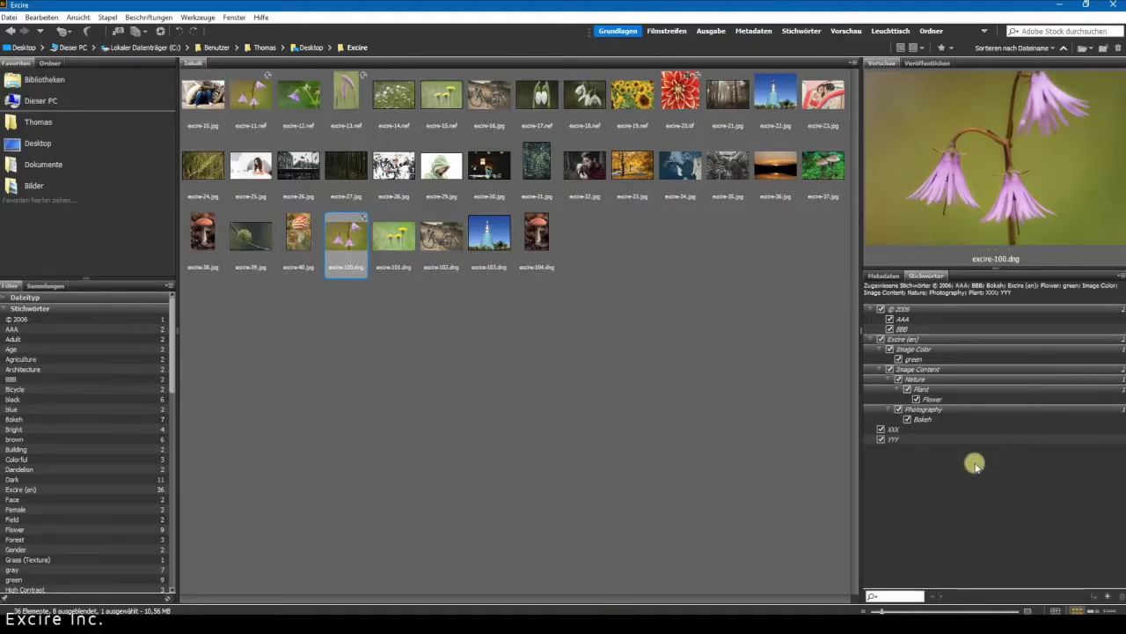